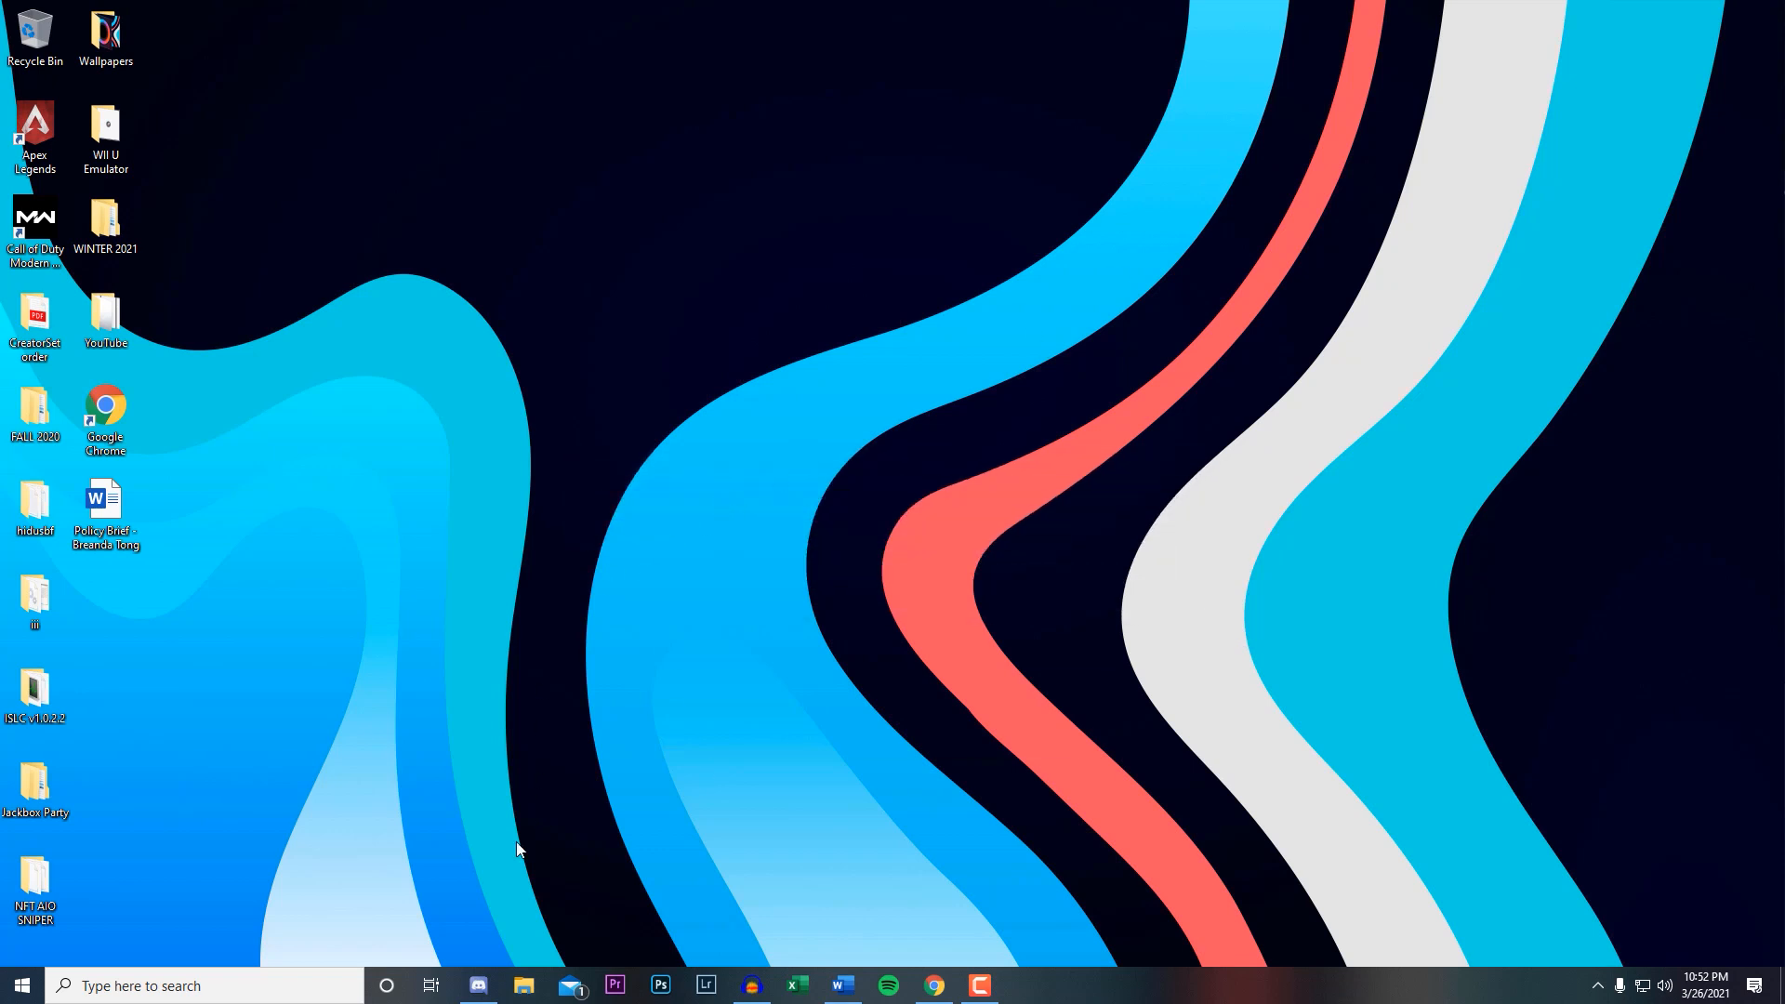
Open the Windows Prefetch folder by running prefetch, check its contents and close it.
click(258, 971)
text(run)
click(147, 489)
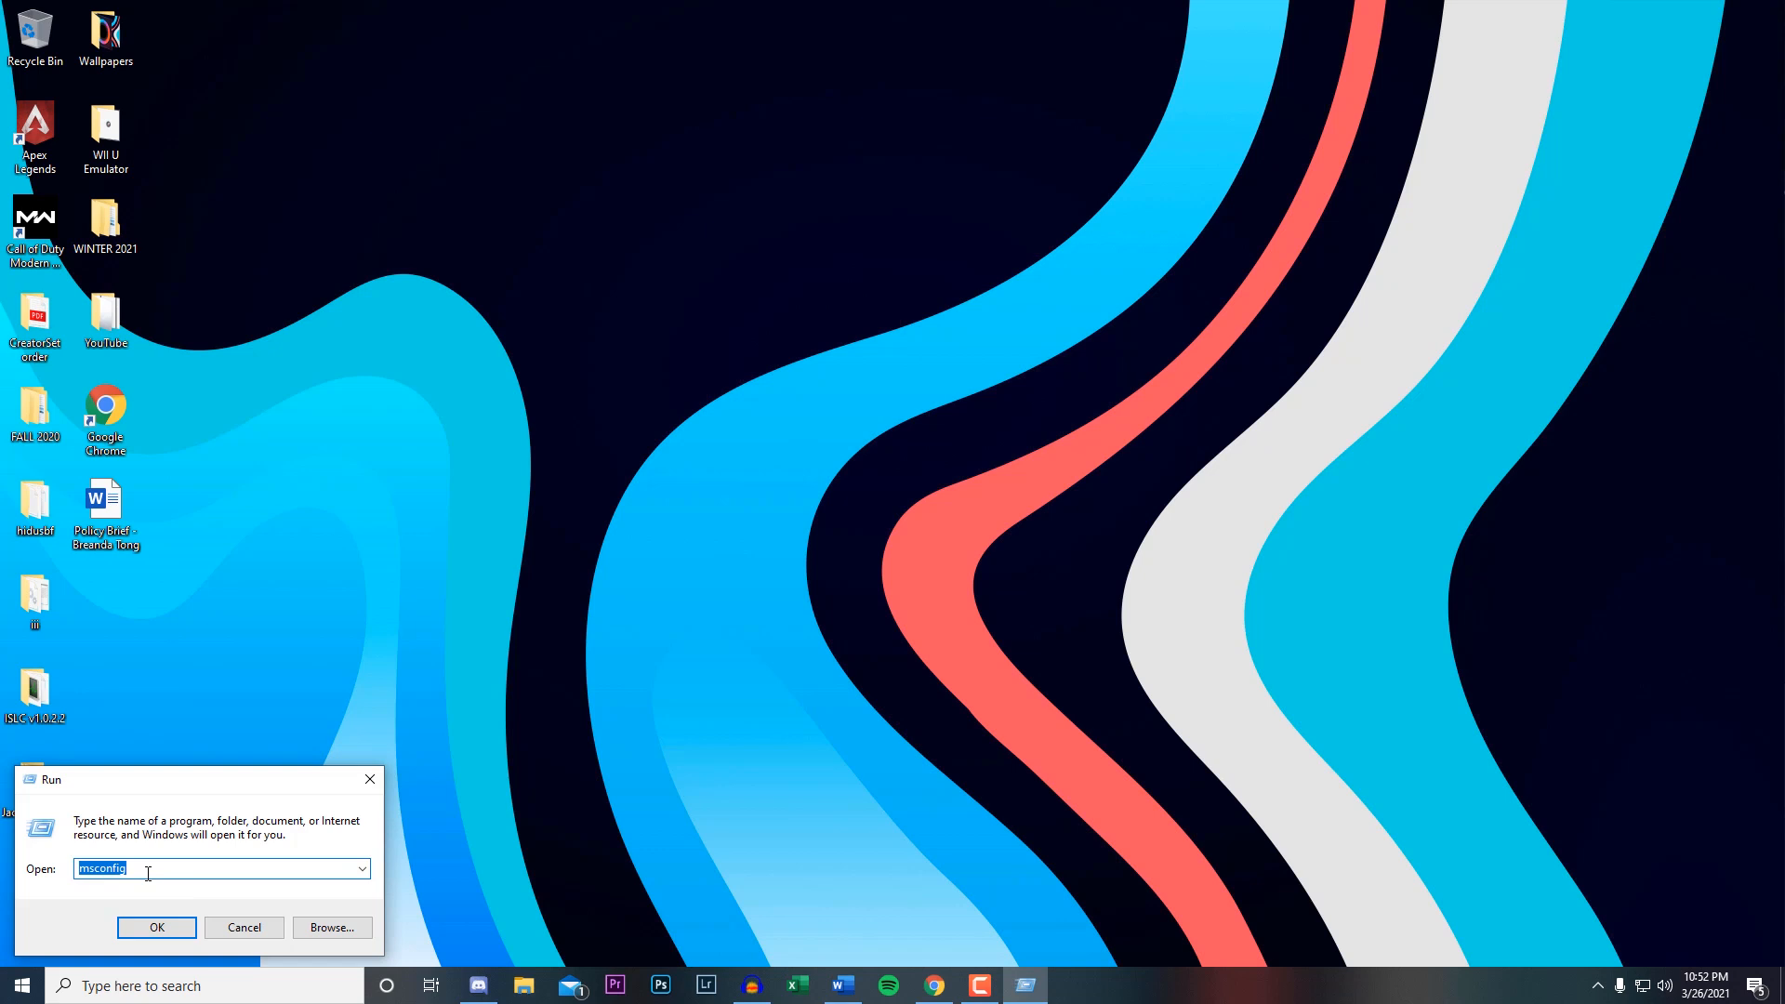
text(pre)
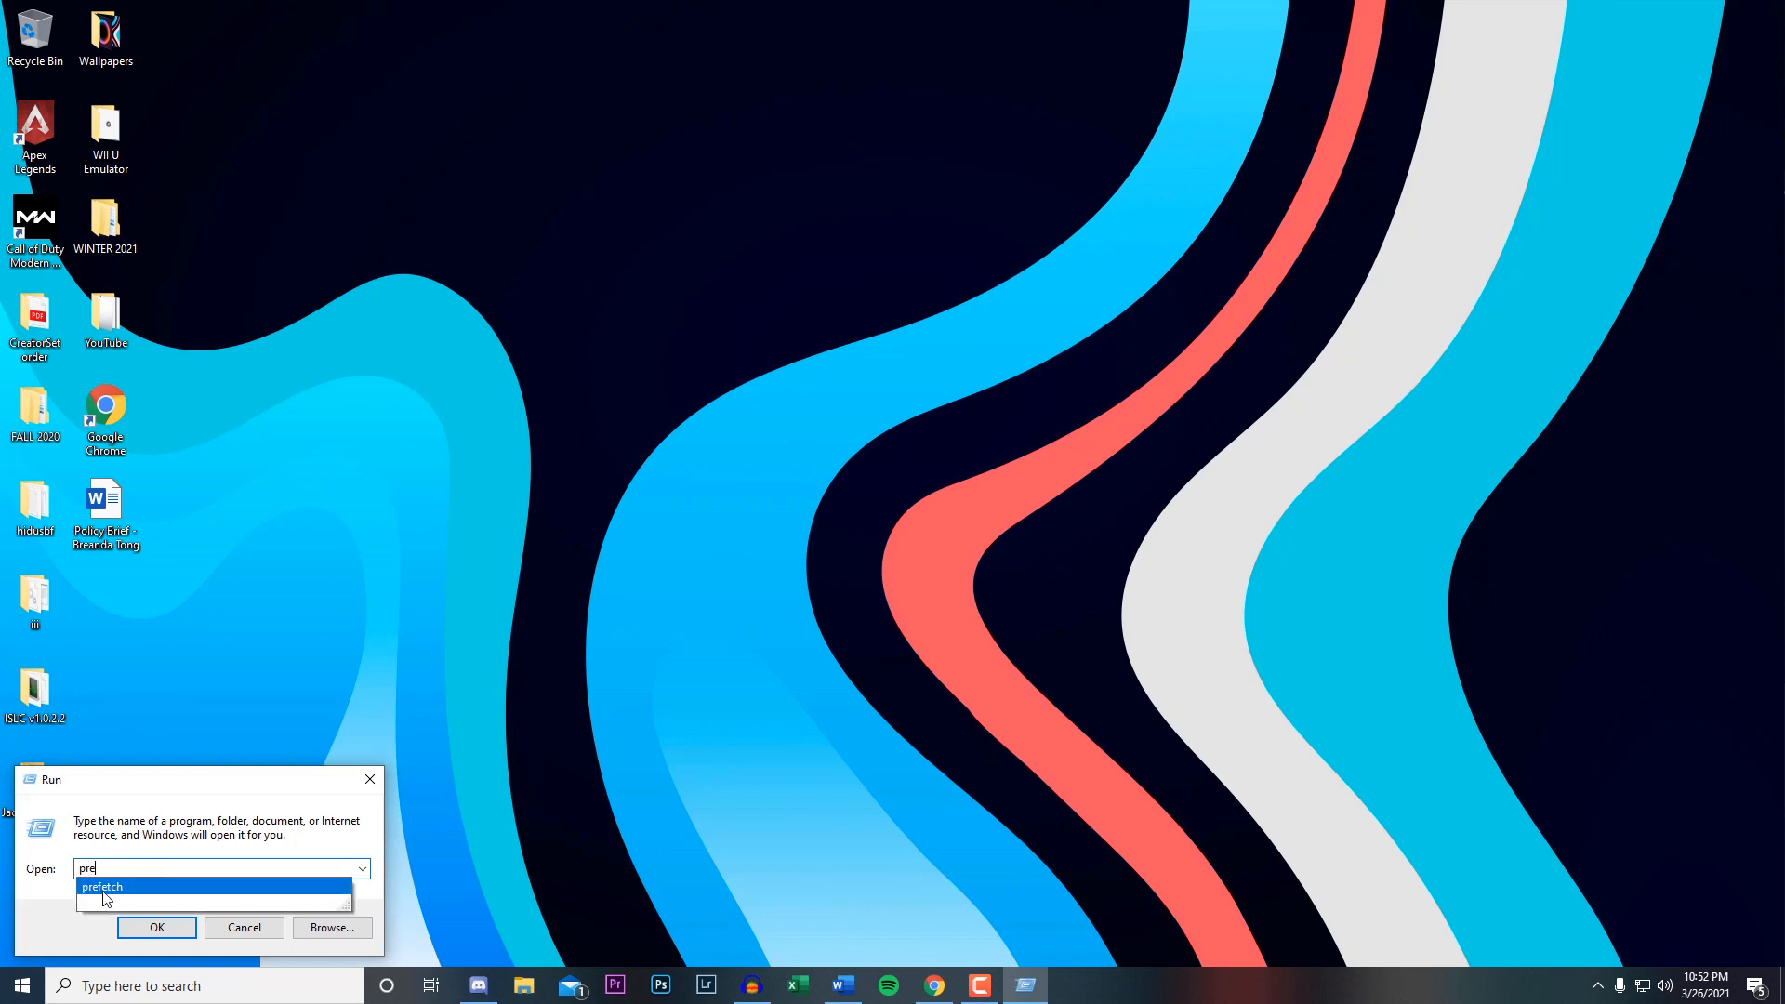
click(132, 907)
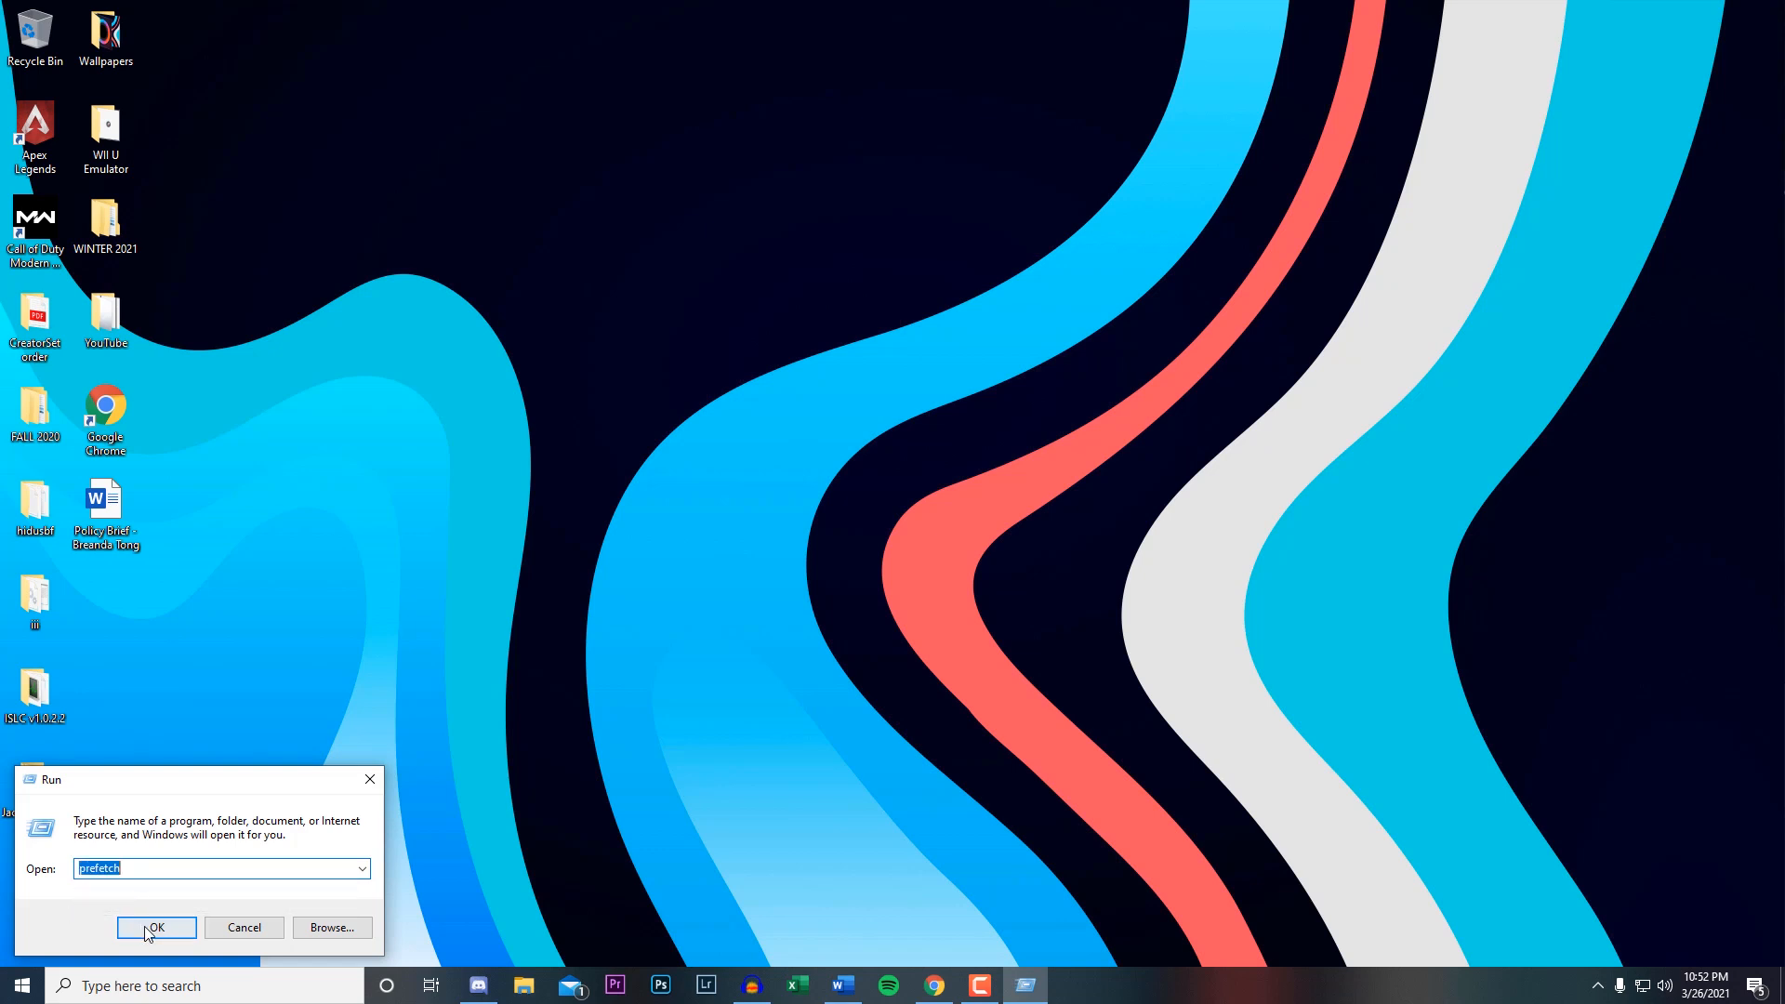
click(139, 926)
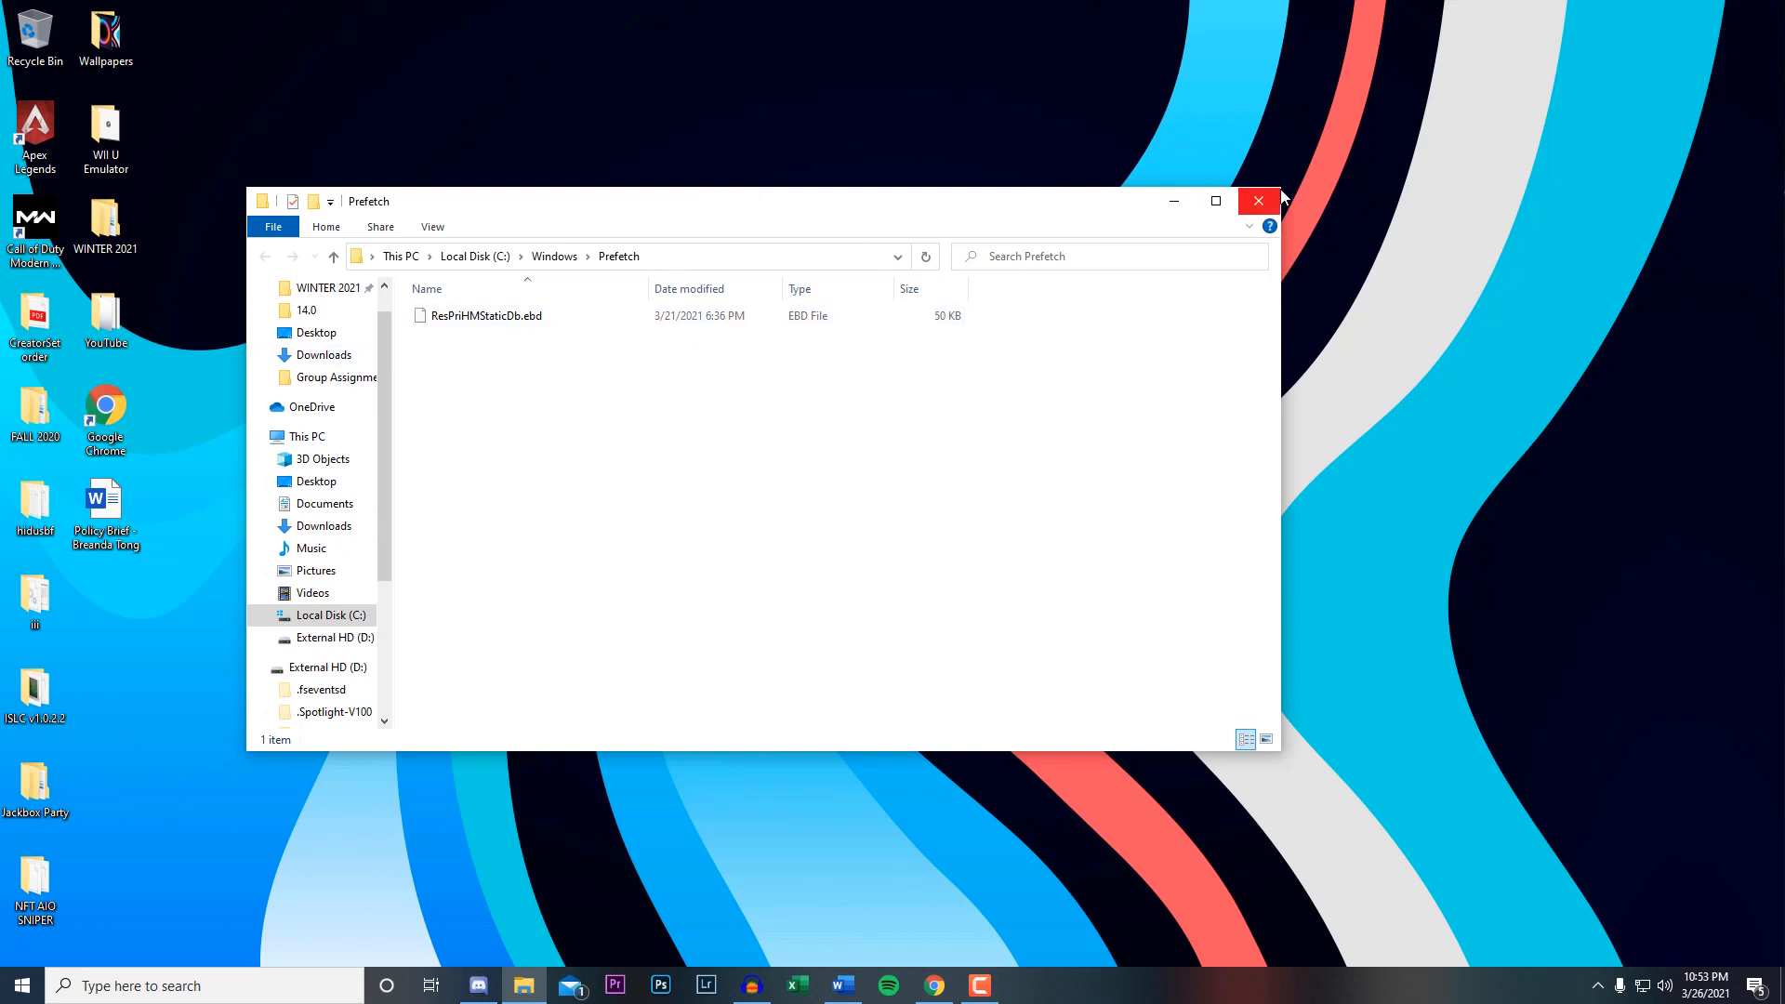
click(1259, 200)
Open the user's temporary files folder by running %temp%.
click(242, 993)
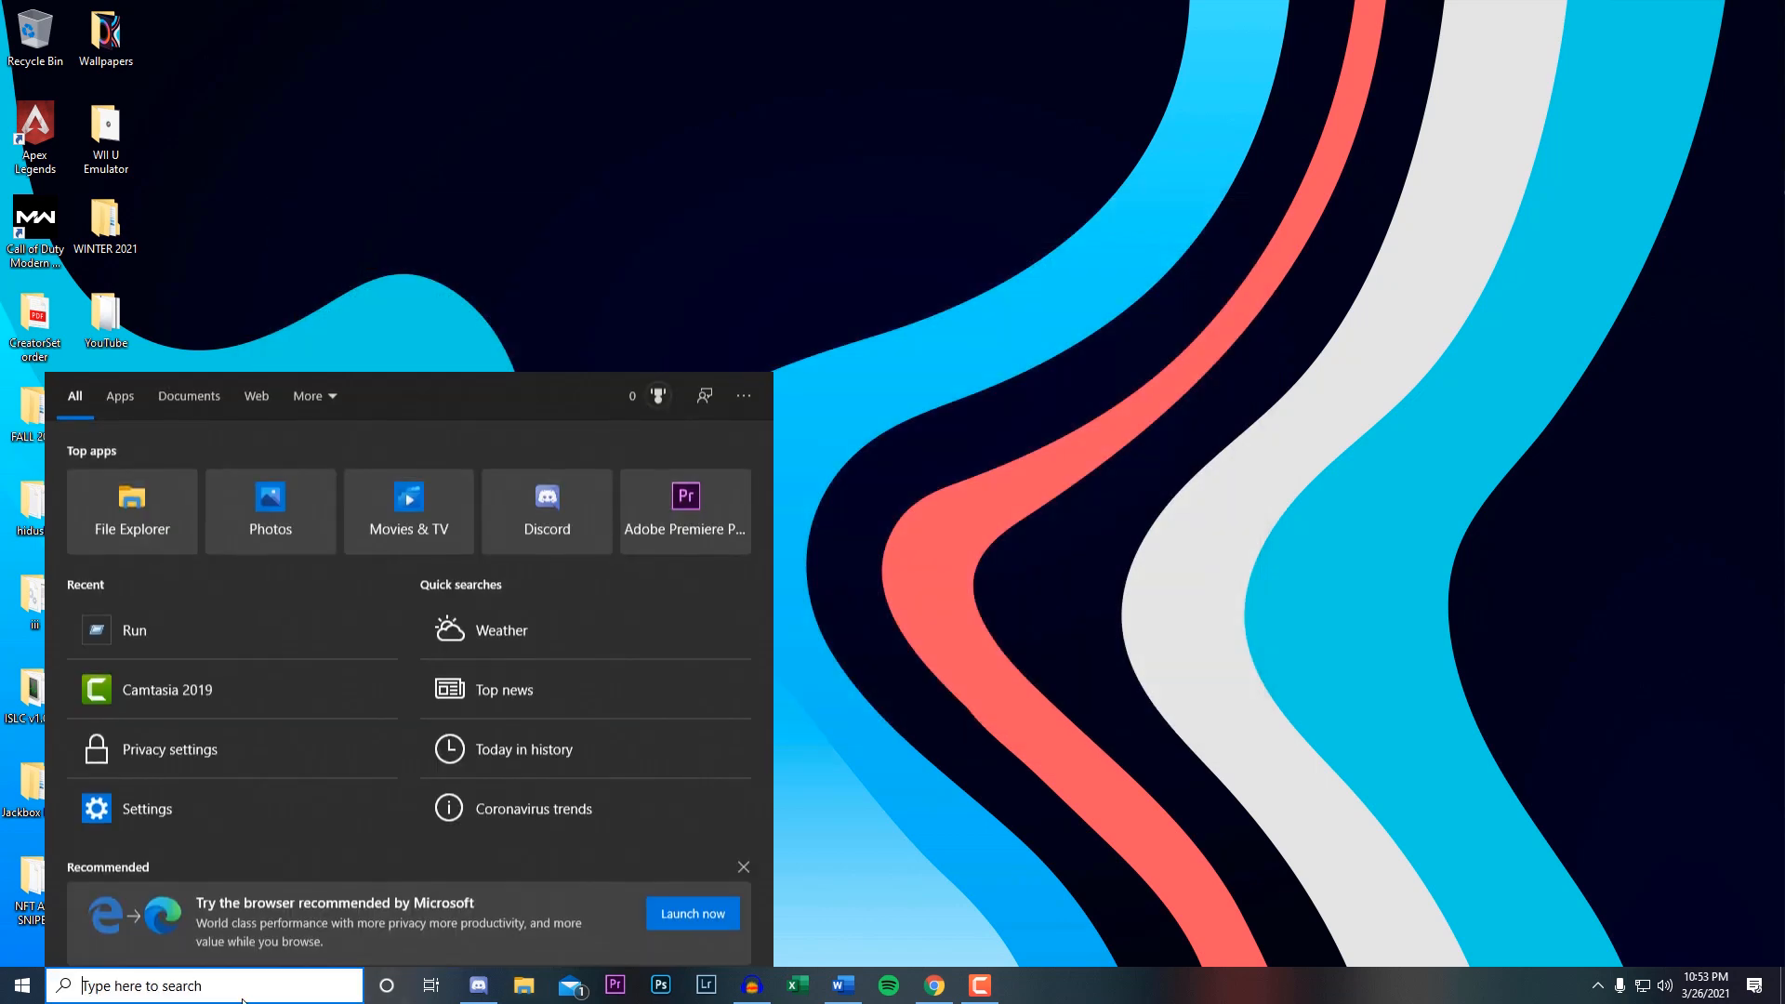
text(ru)
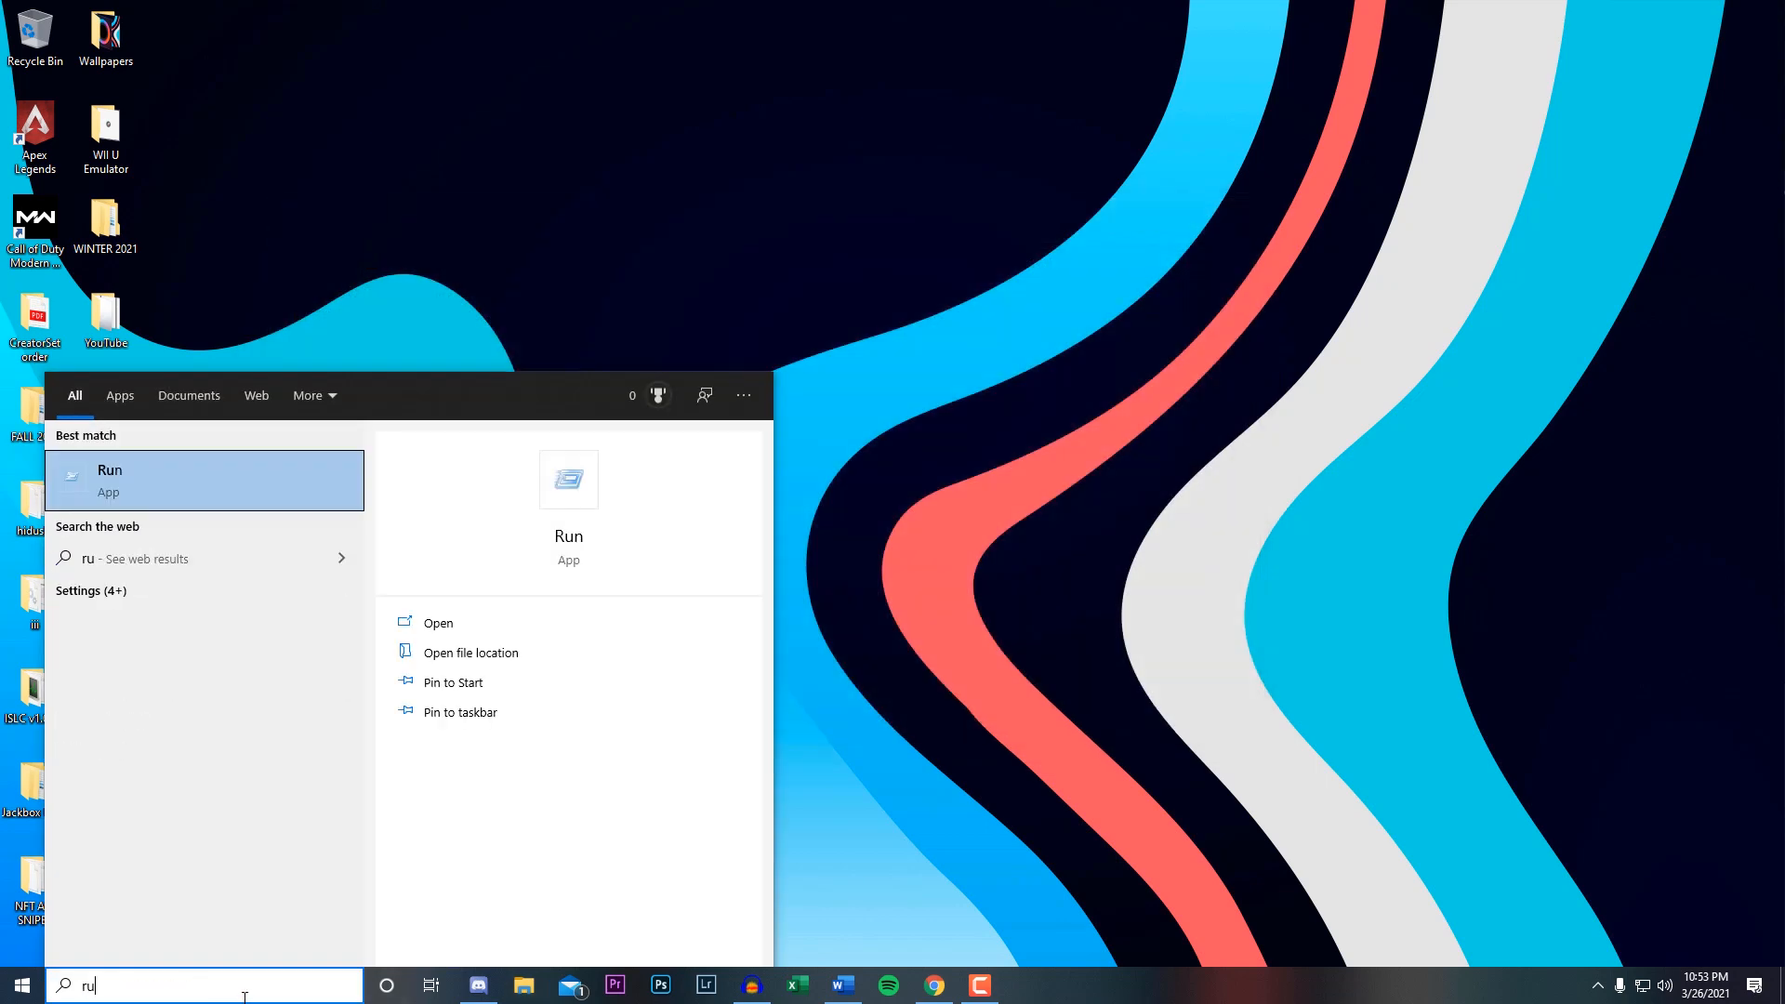
click(109, 500)
click(362, 869)
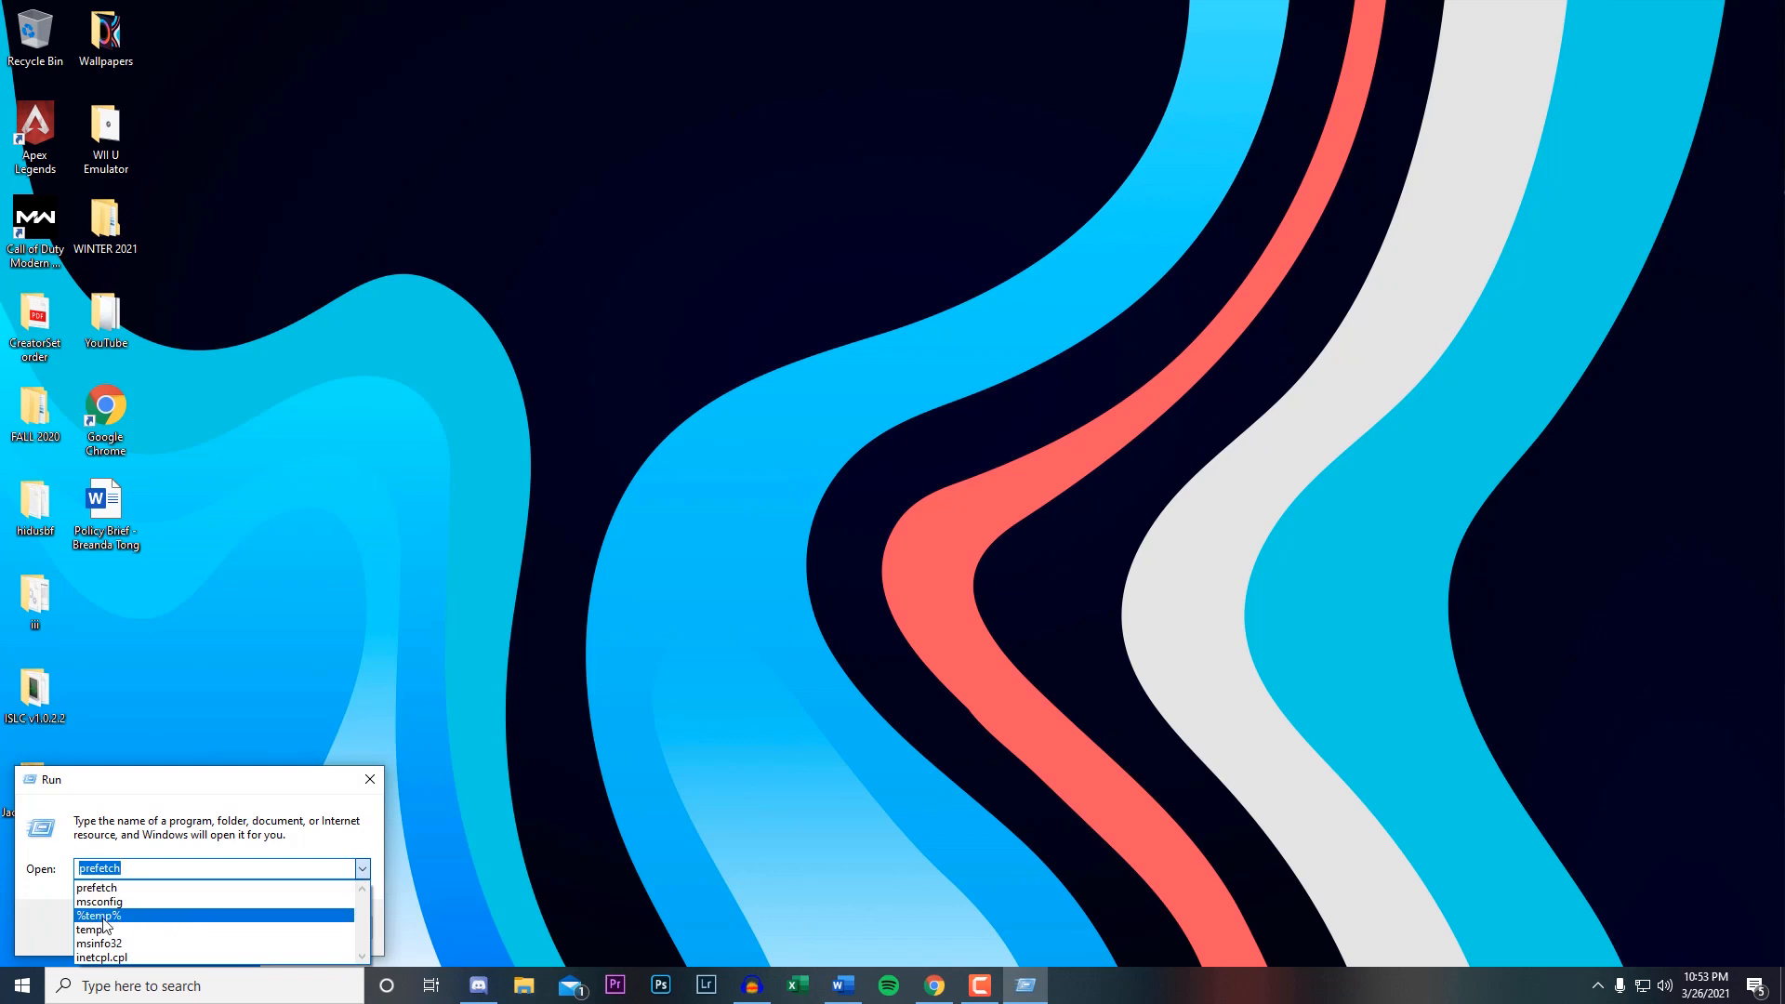
click(103, 916)
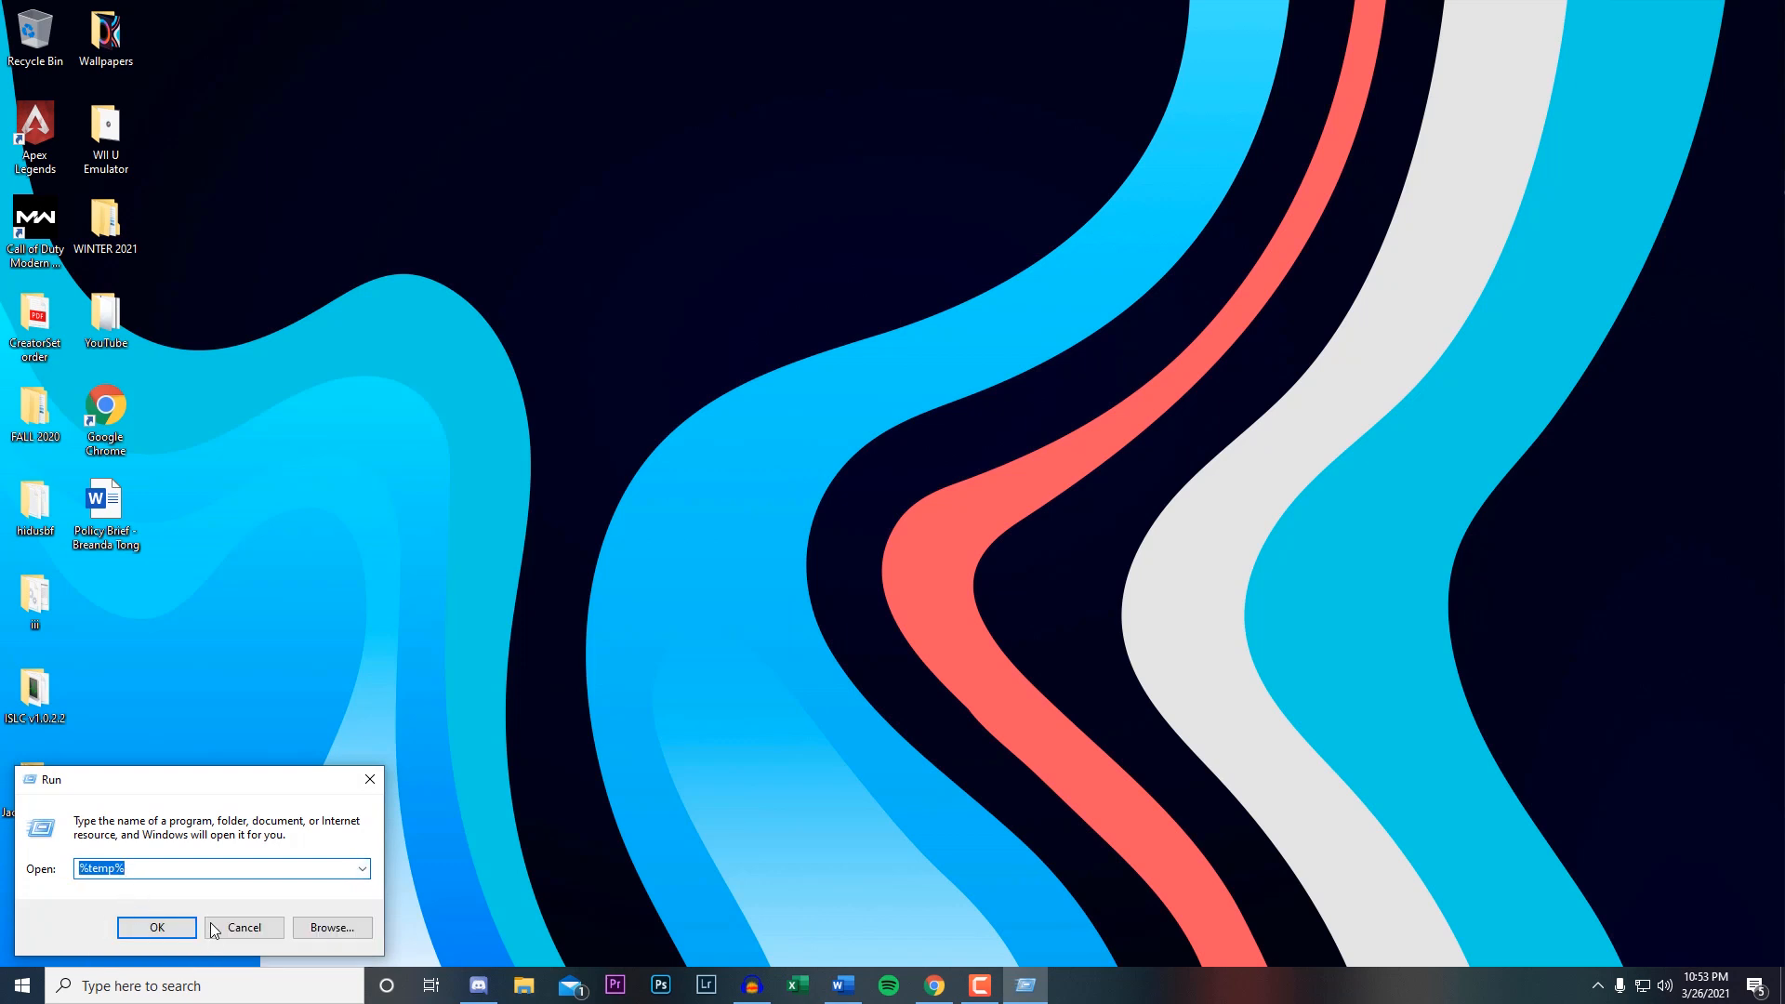
click(159, 928)
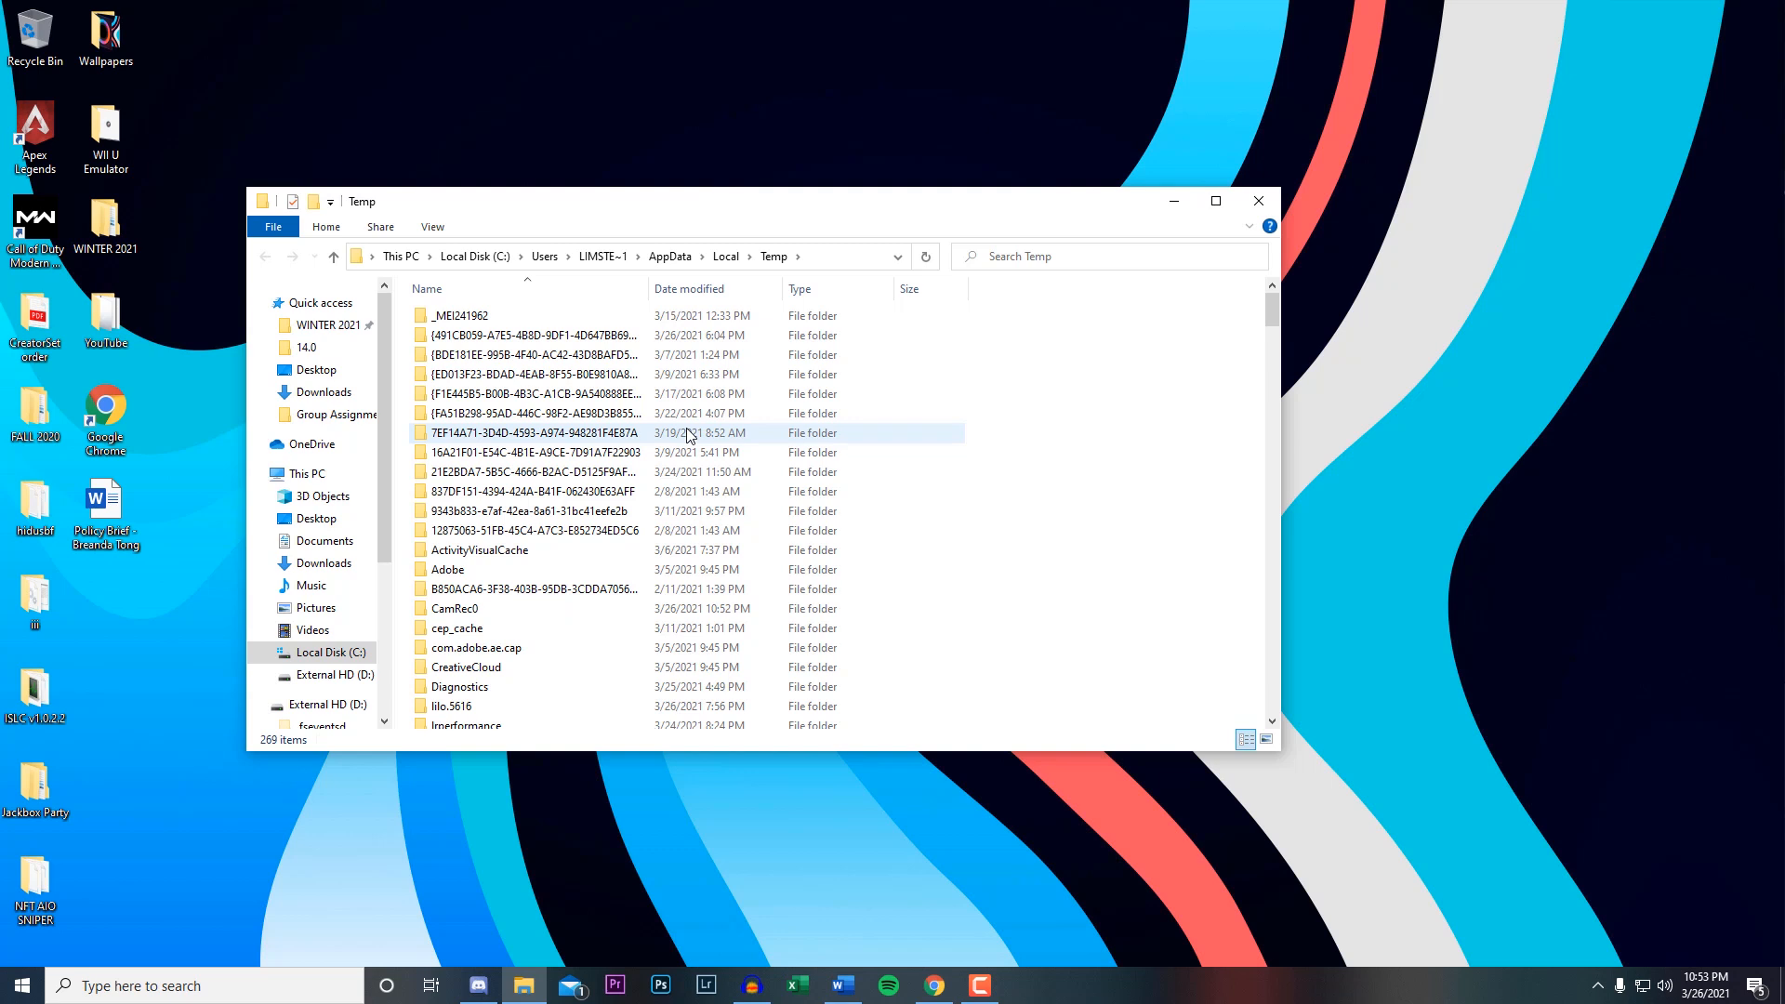
Delete everything in the Temp folder, granting administrator permission for all items and skipping those in use.
key(ctrl+a)
right_click(650, 424)
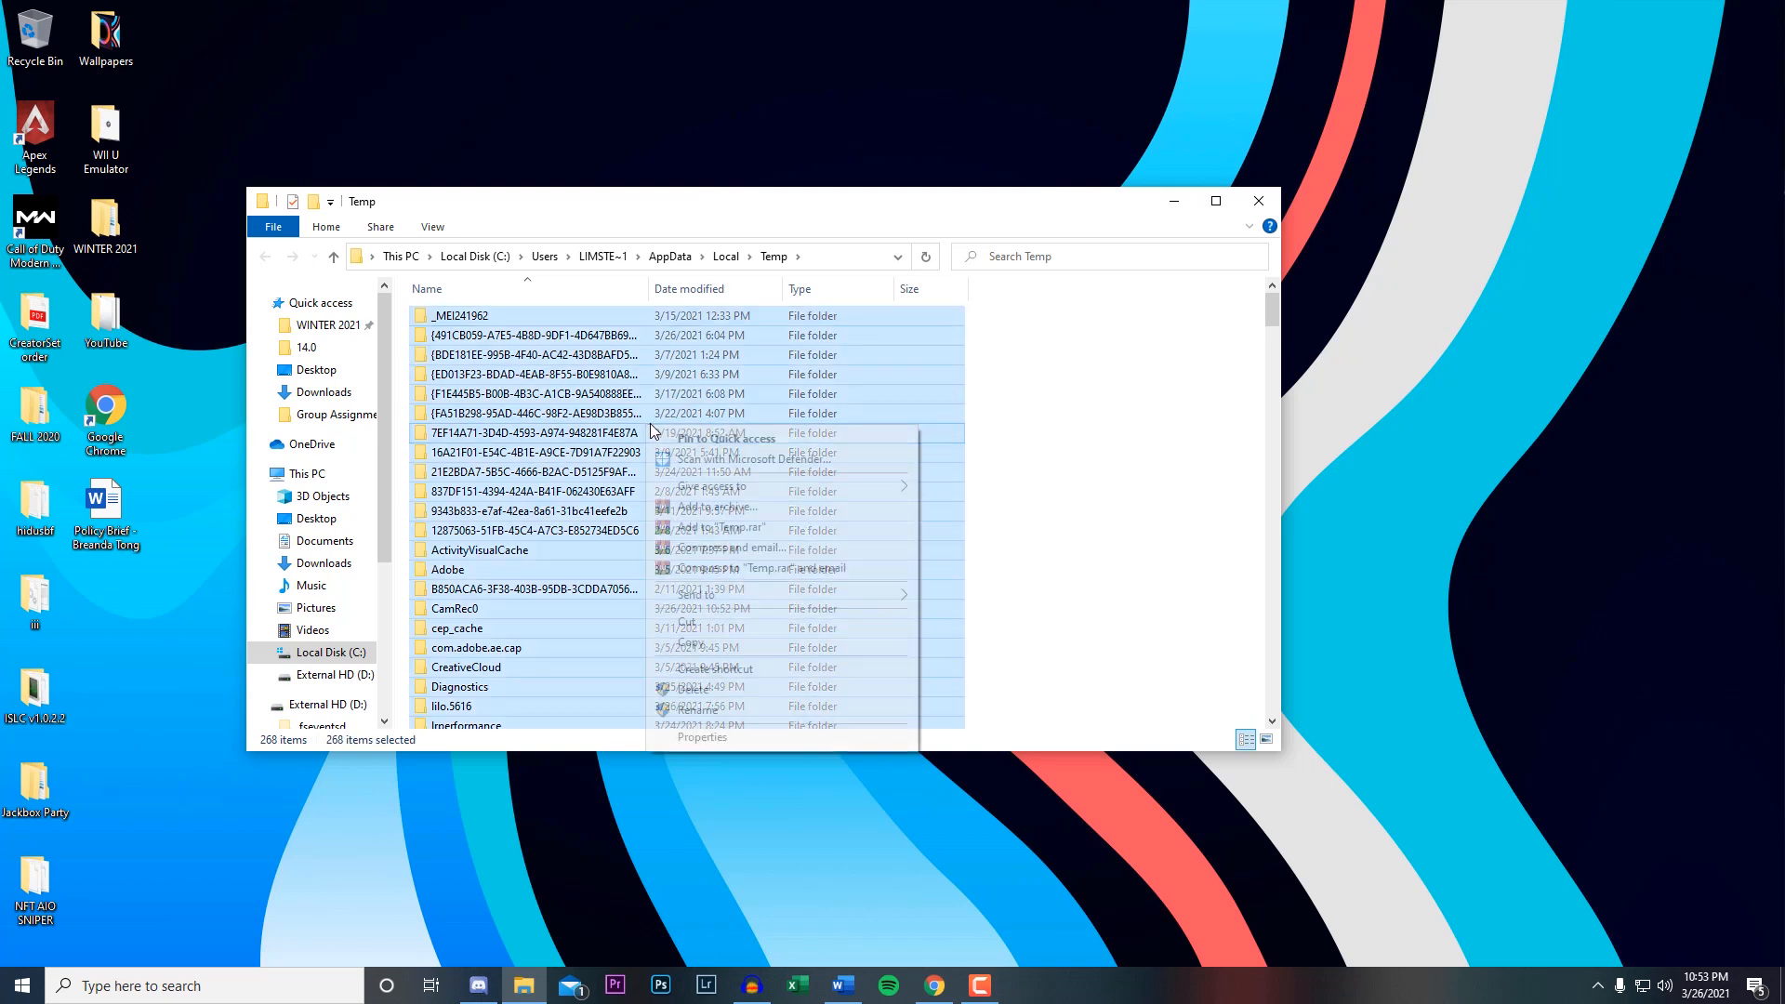
click(716, 689)
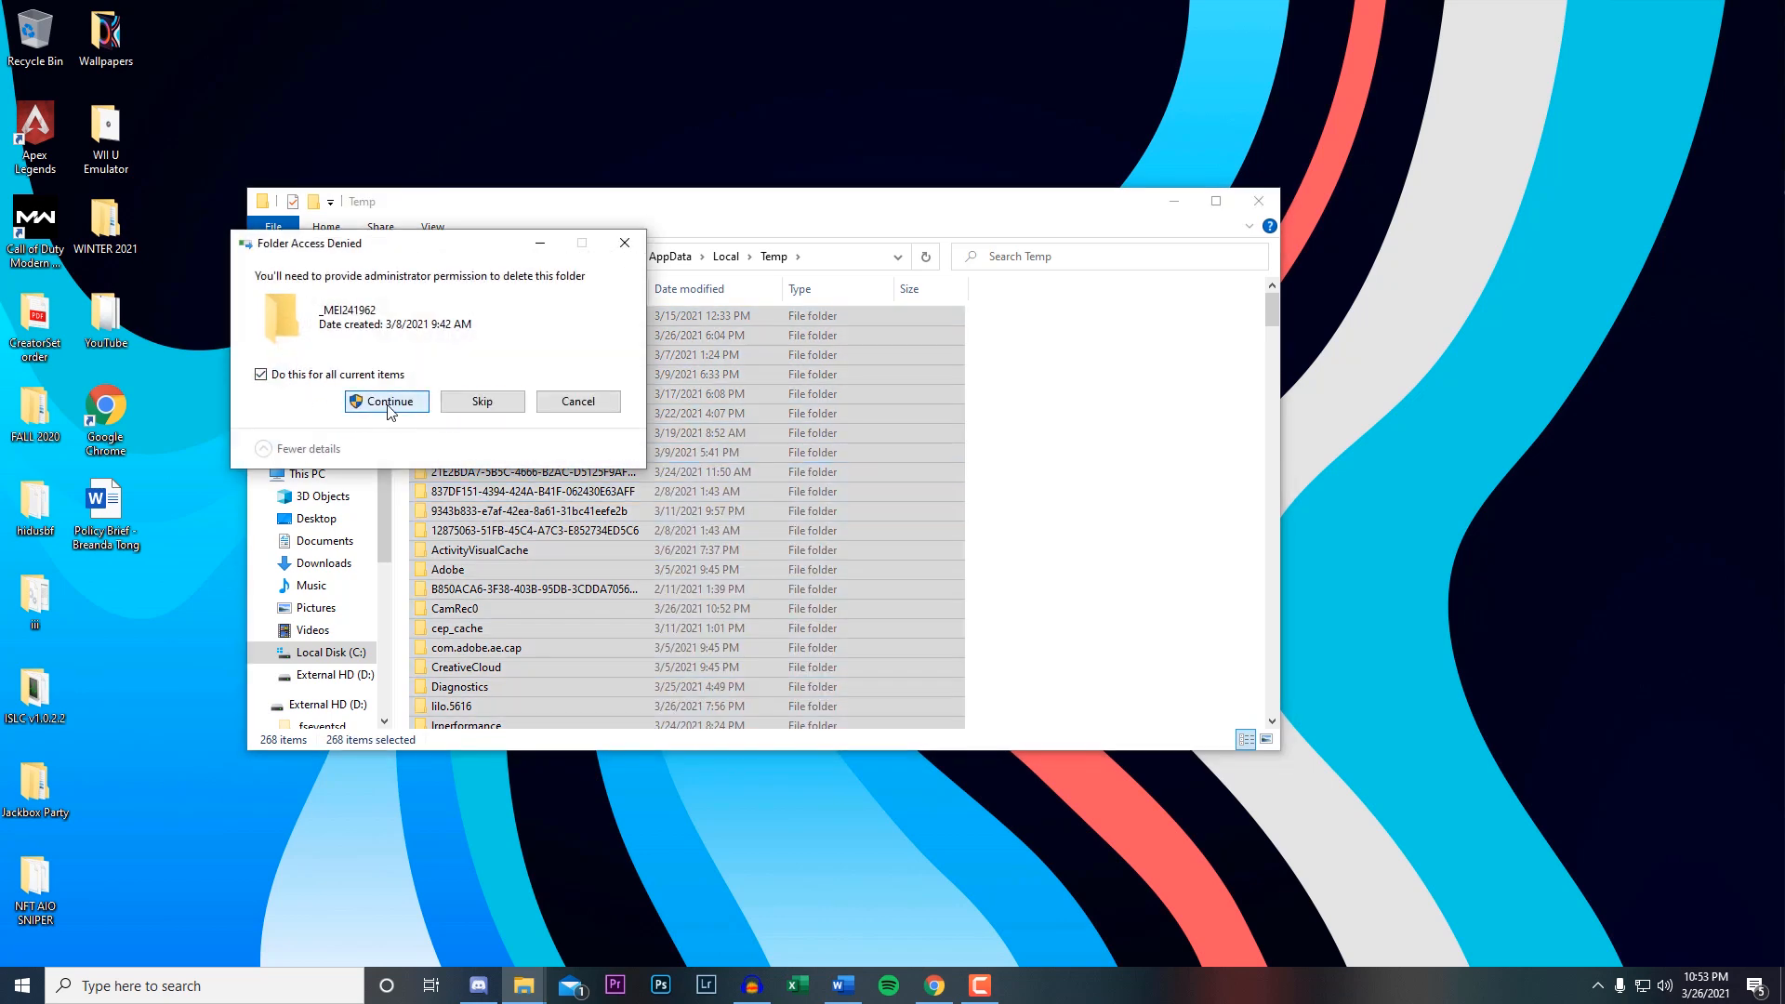
click(386, 403)
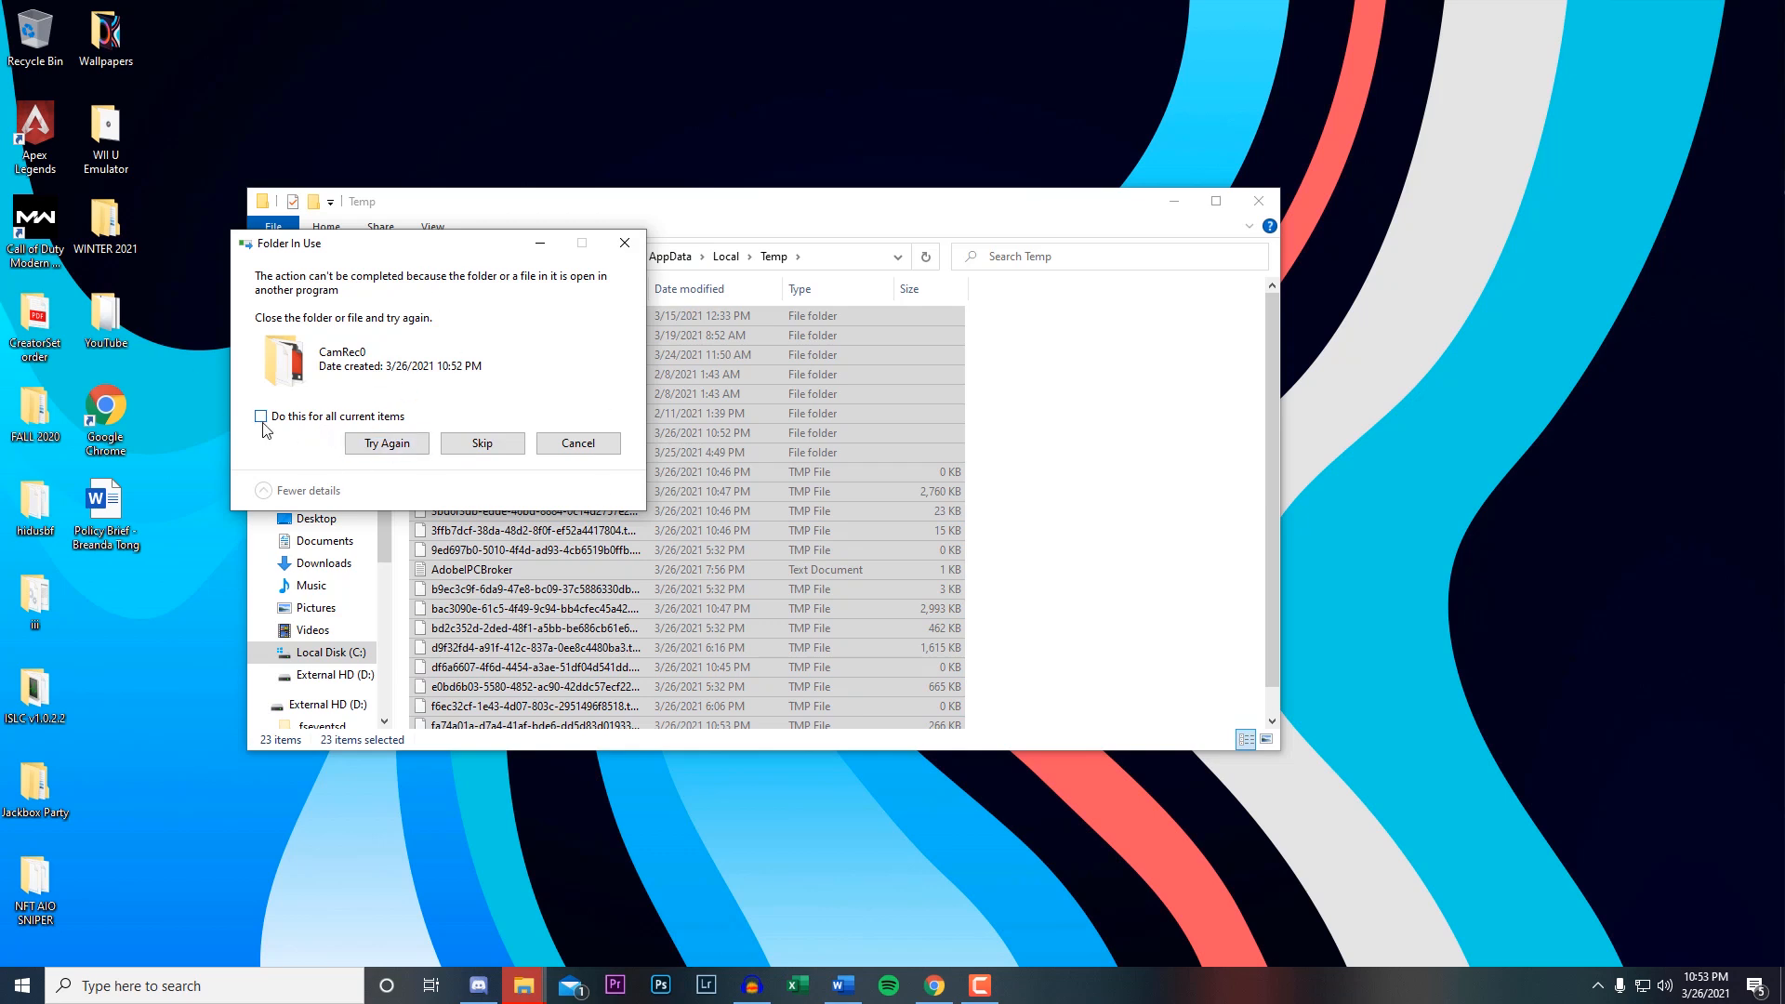
click(482, 443)
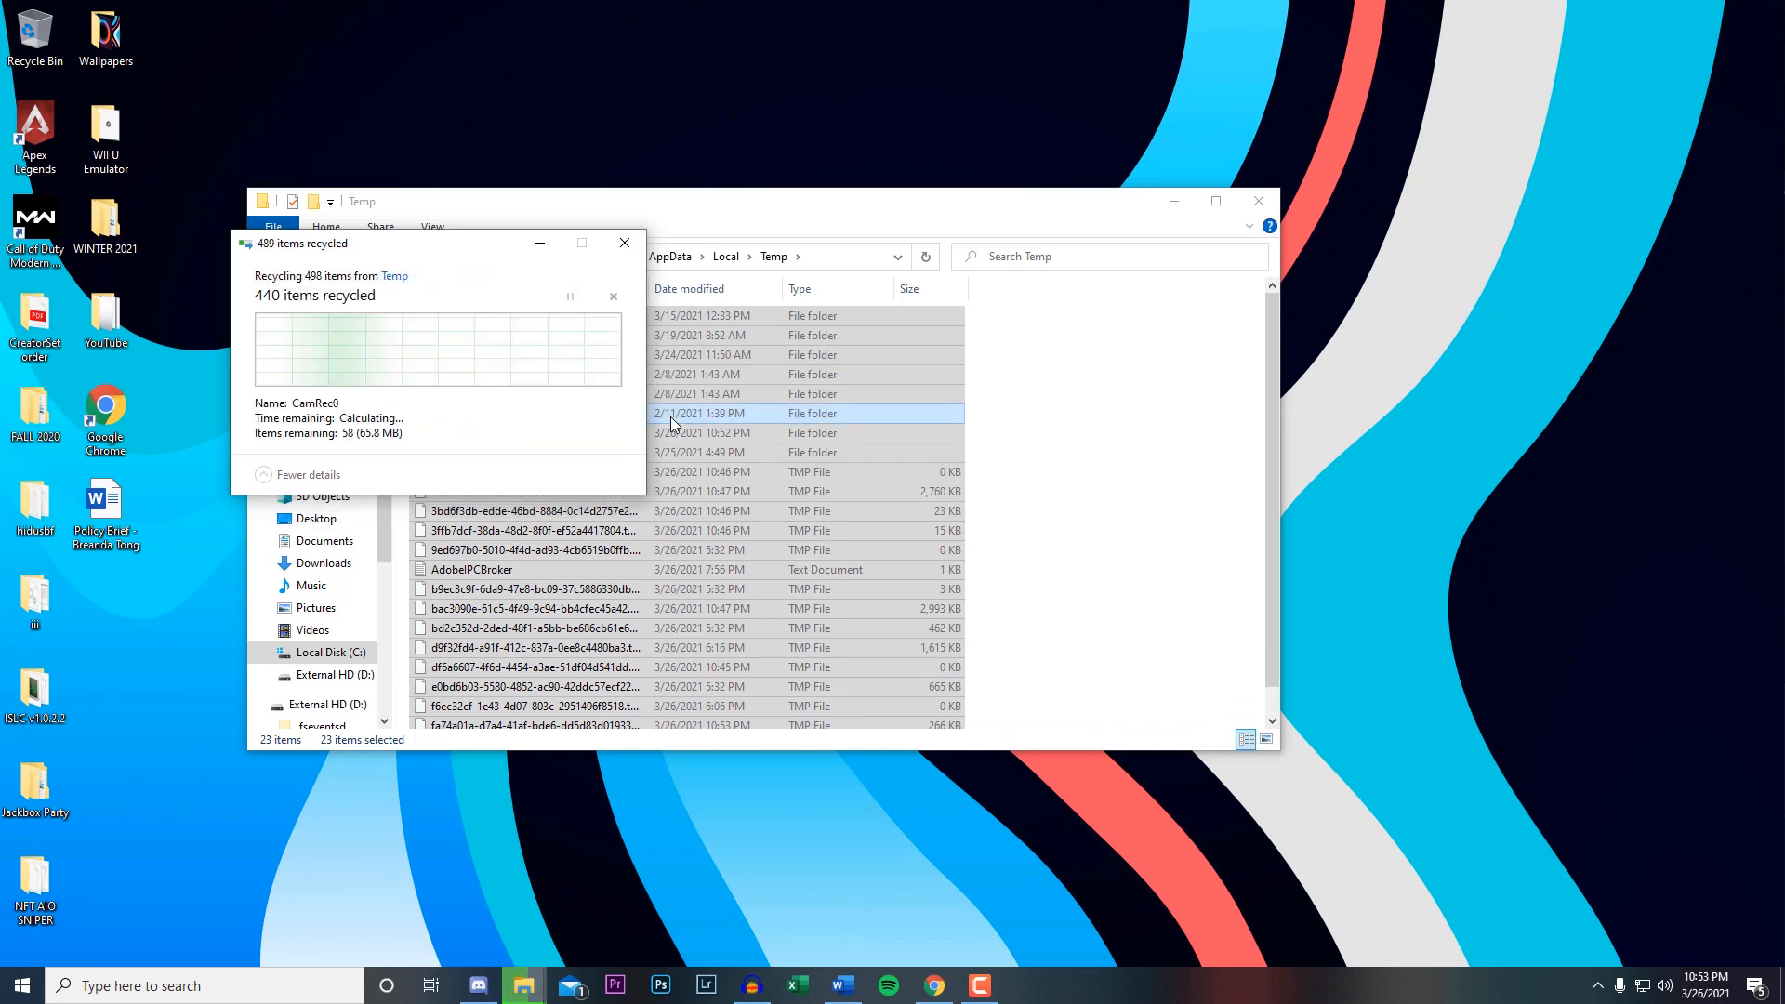
click(261, 416)
click(482, 444)
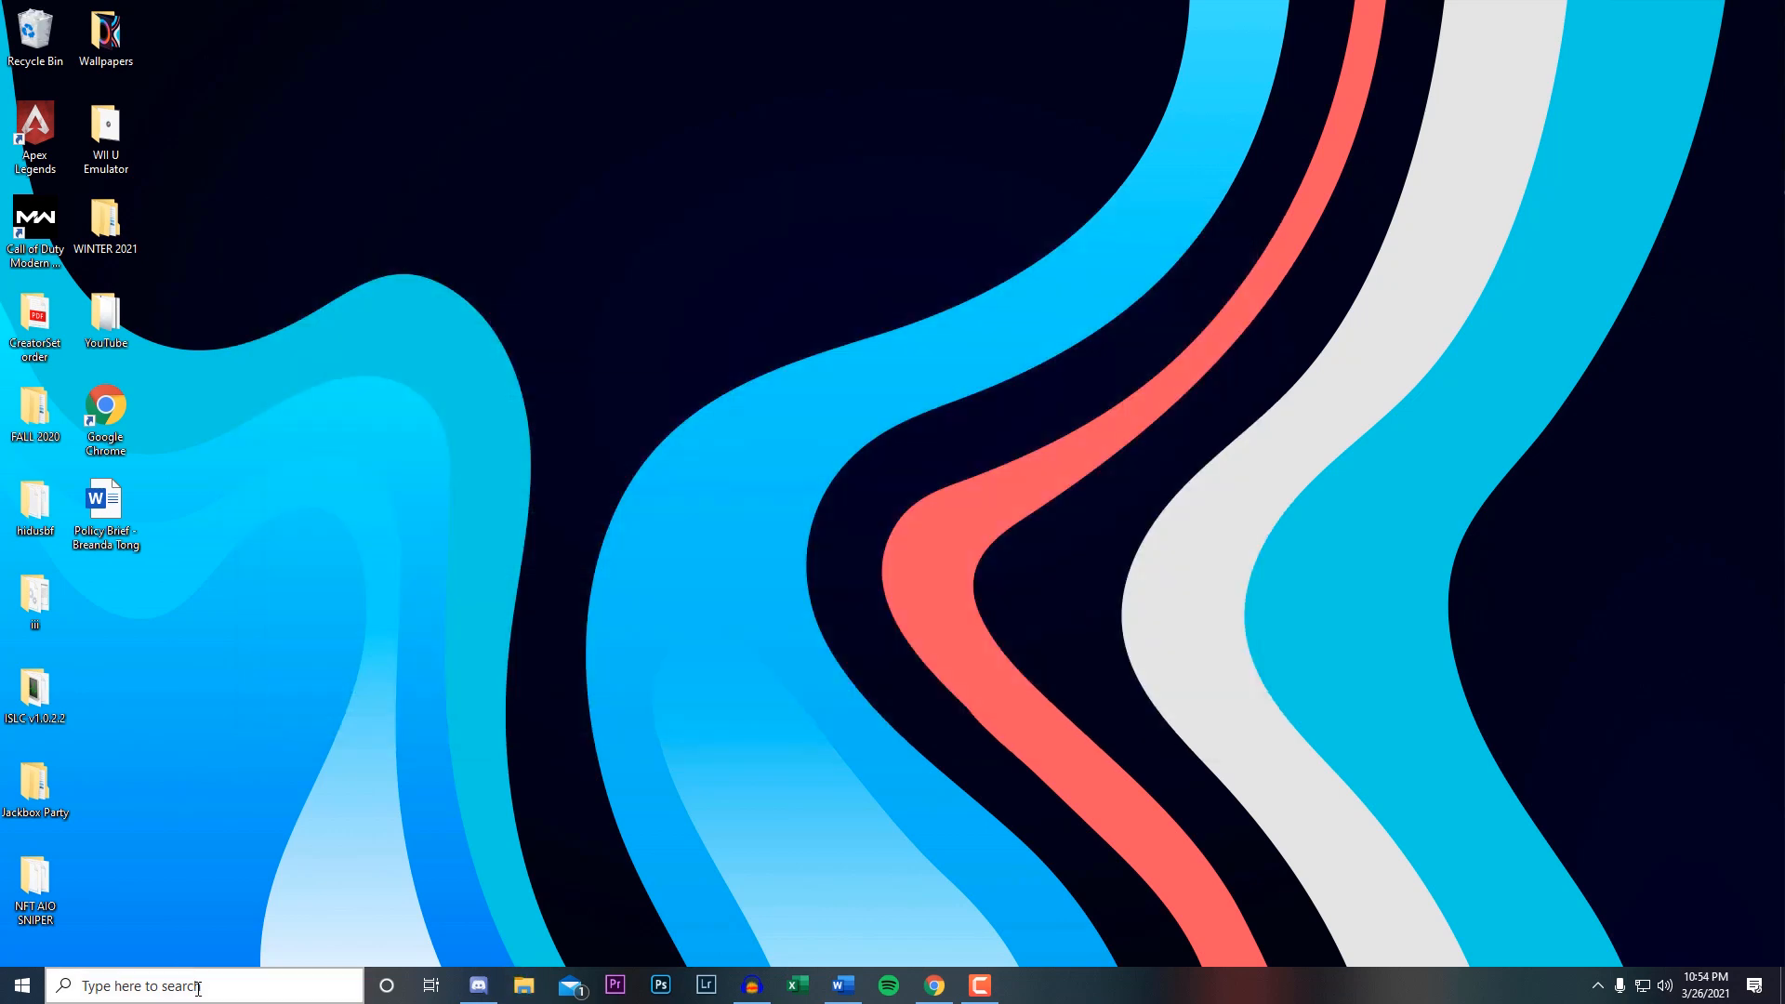
Open System Configuration by running msconfig.
click(197, 988)
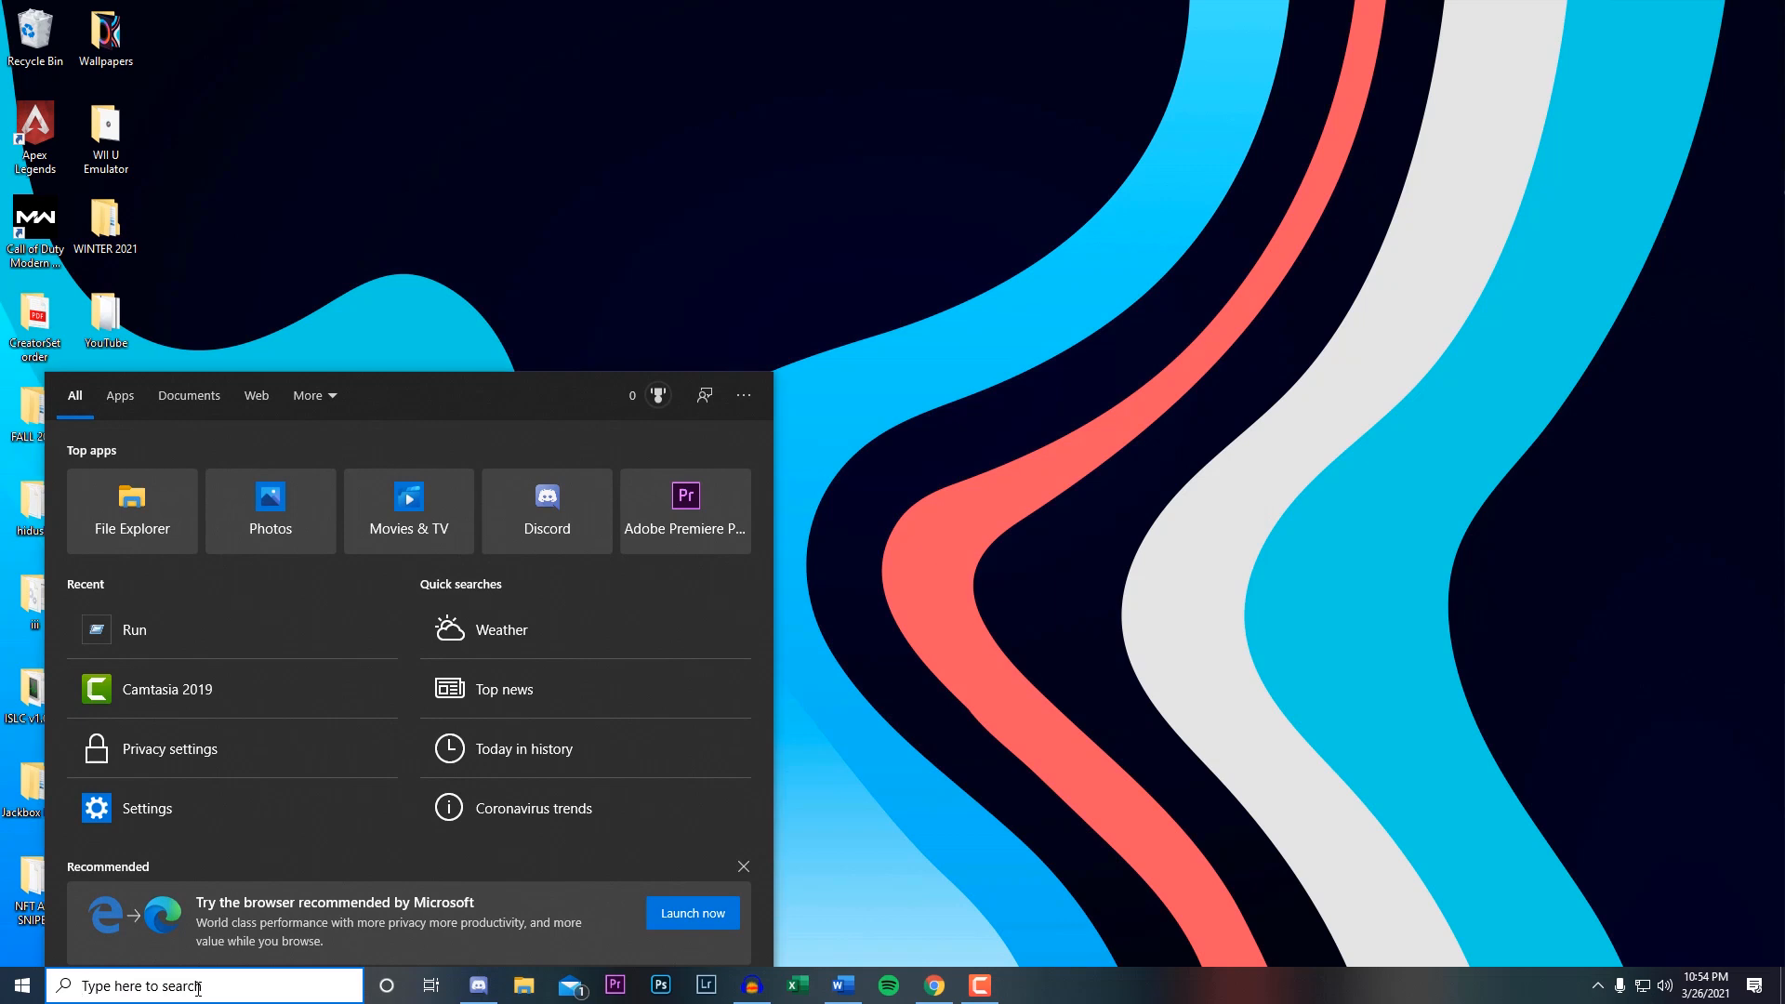
text(run)
key(Return)
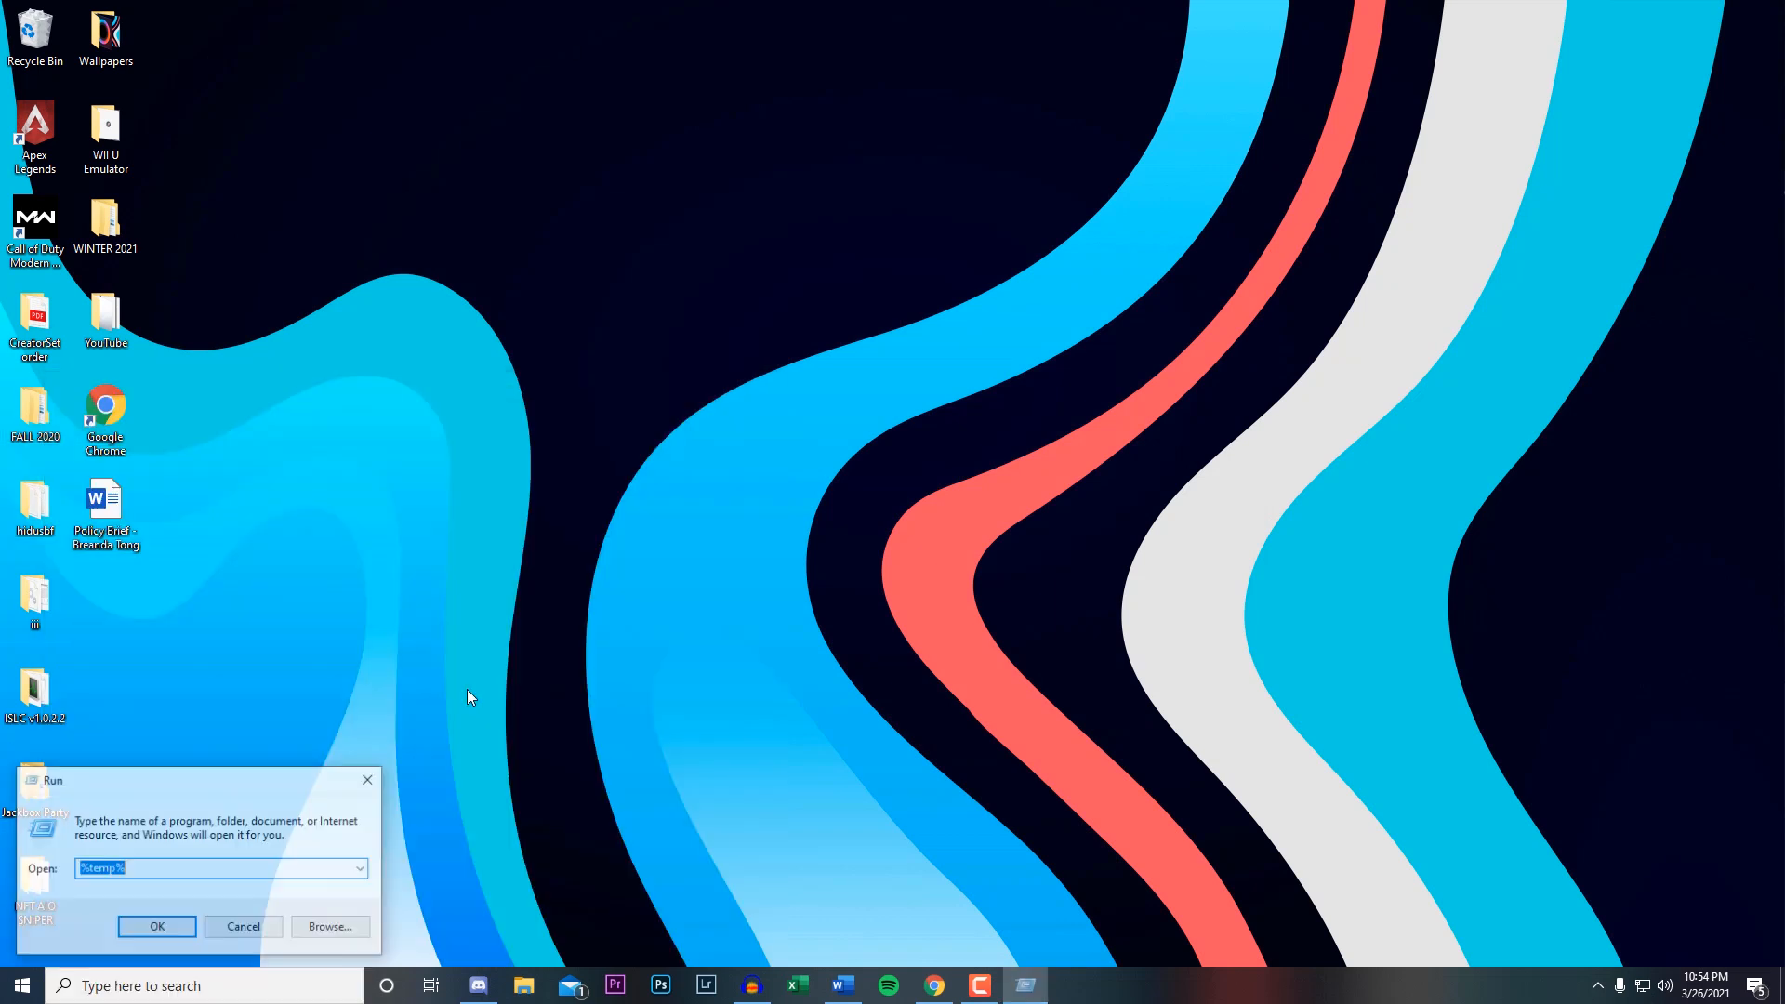
click(366, 866)
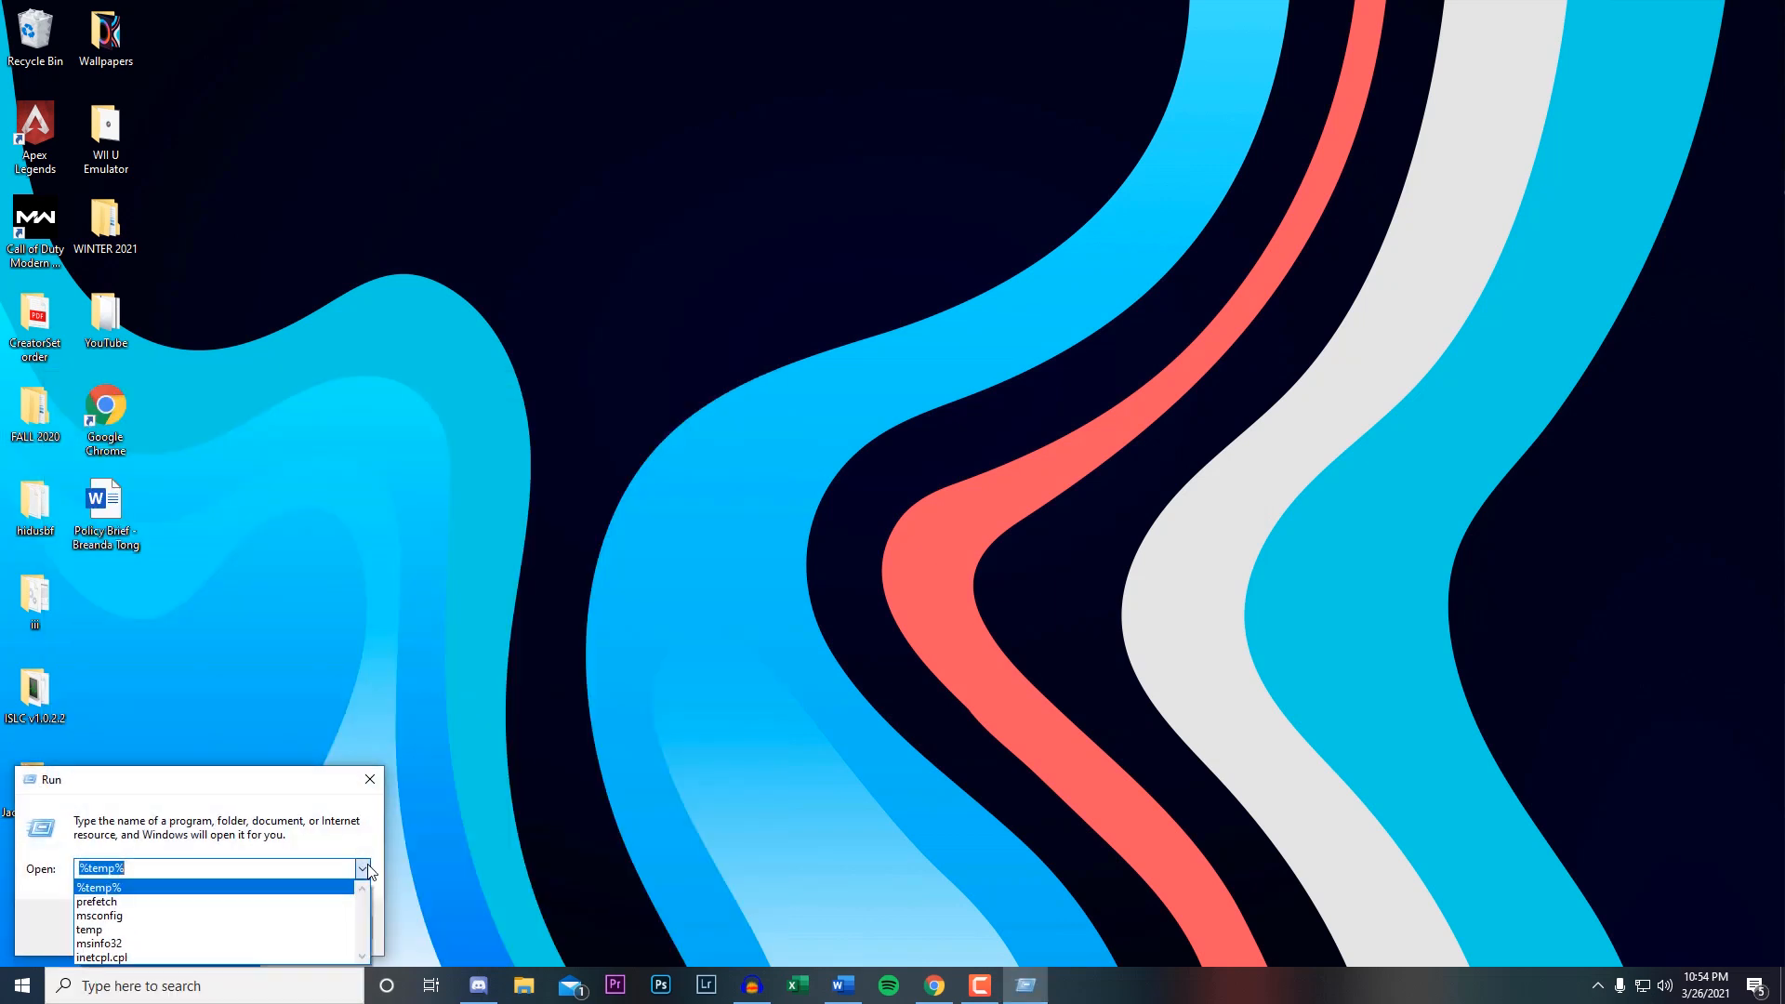
click(170, 917)
click(154, 931)
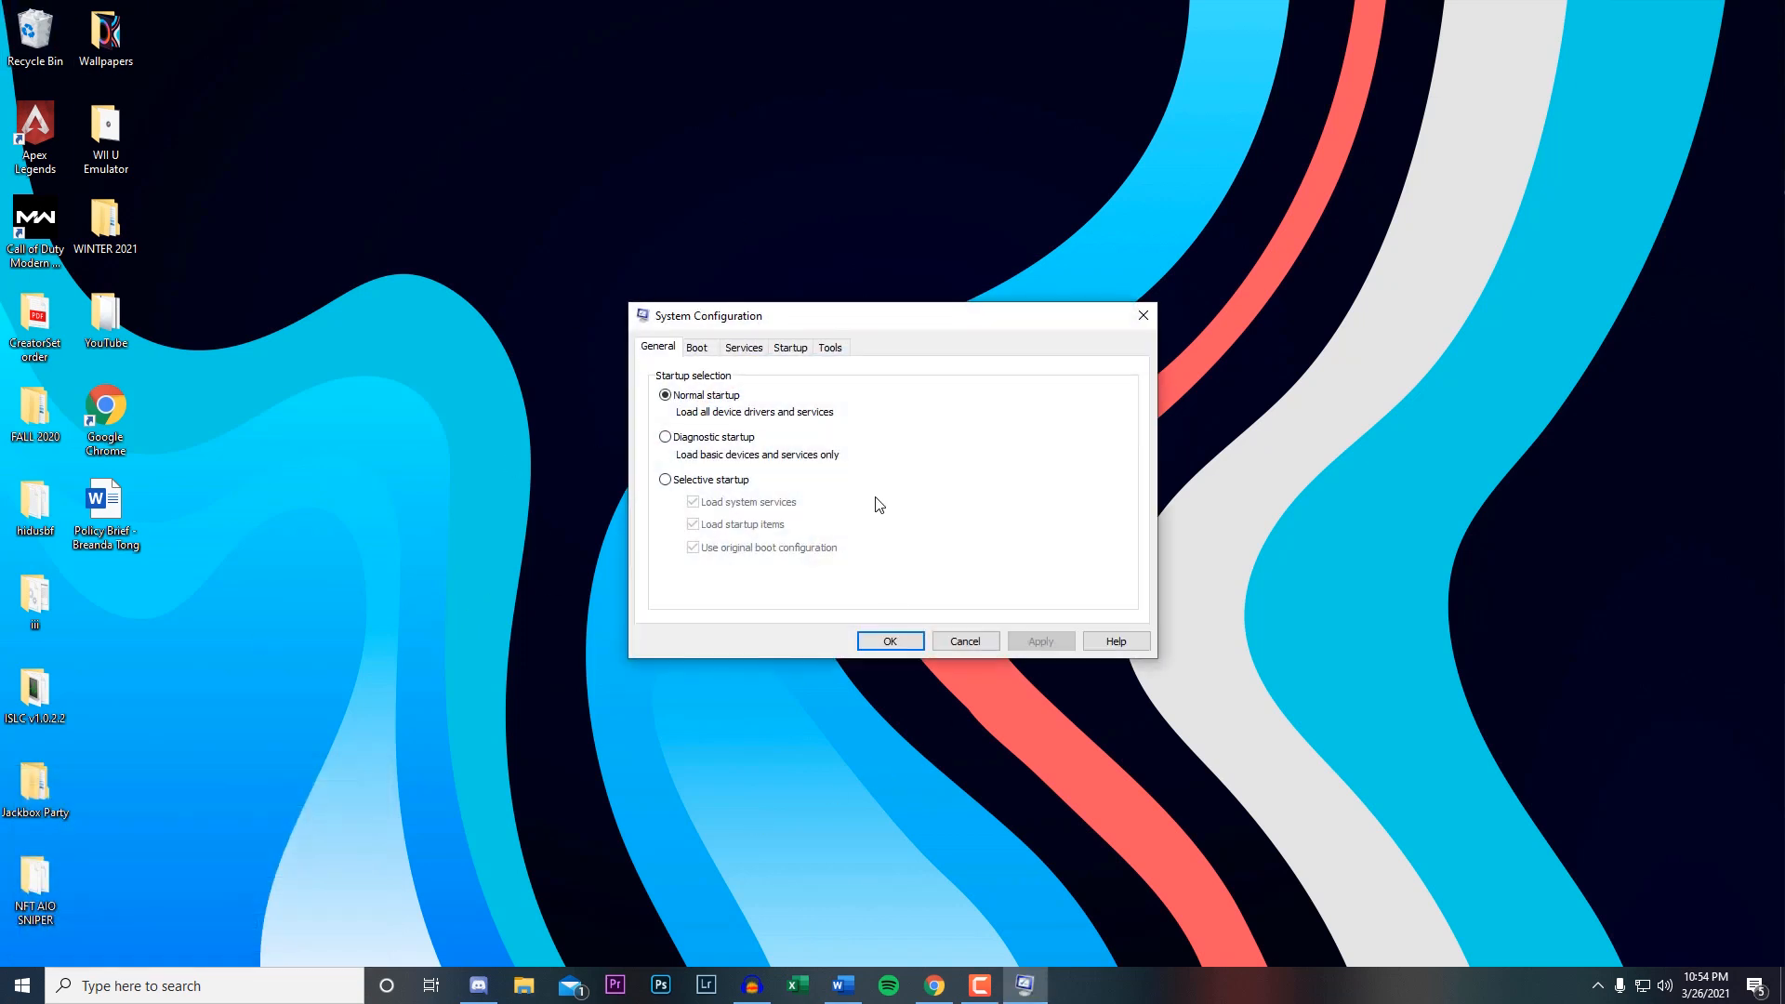
Hide all Microsoft services in the System Configuration services list and accept the dialog.
click(756, 353)
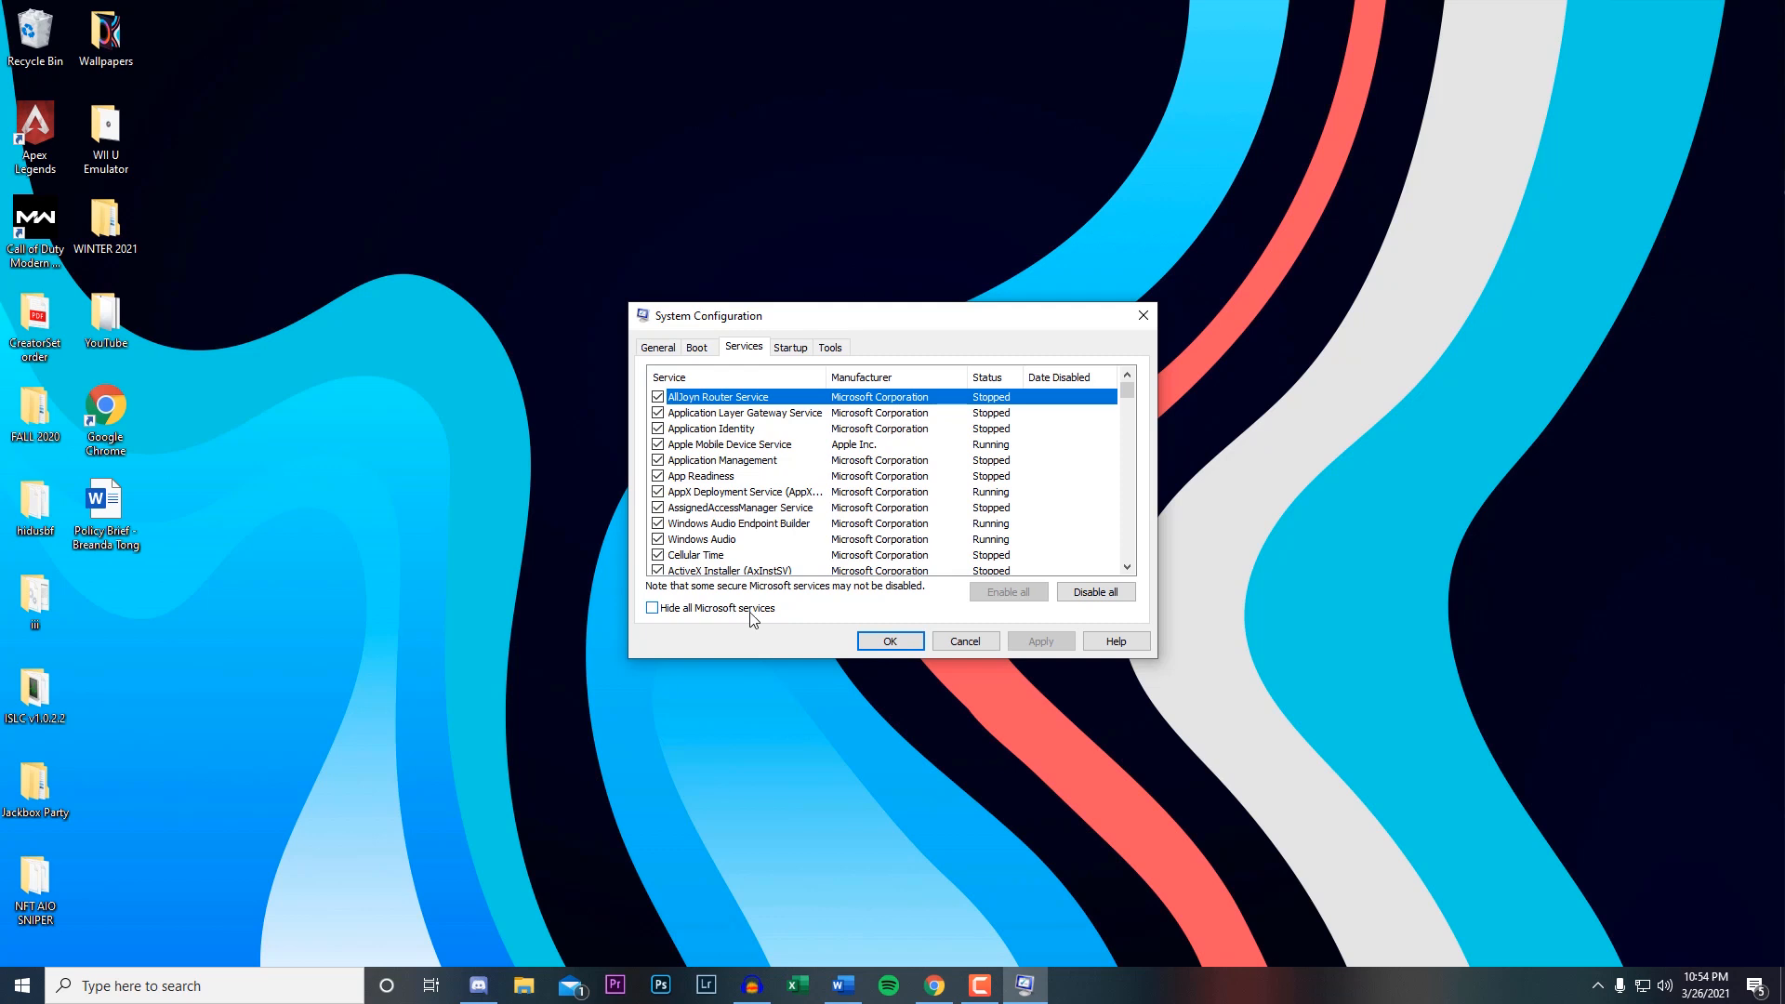
click(662, 613)
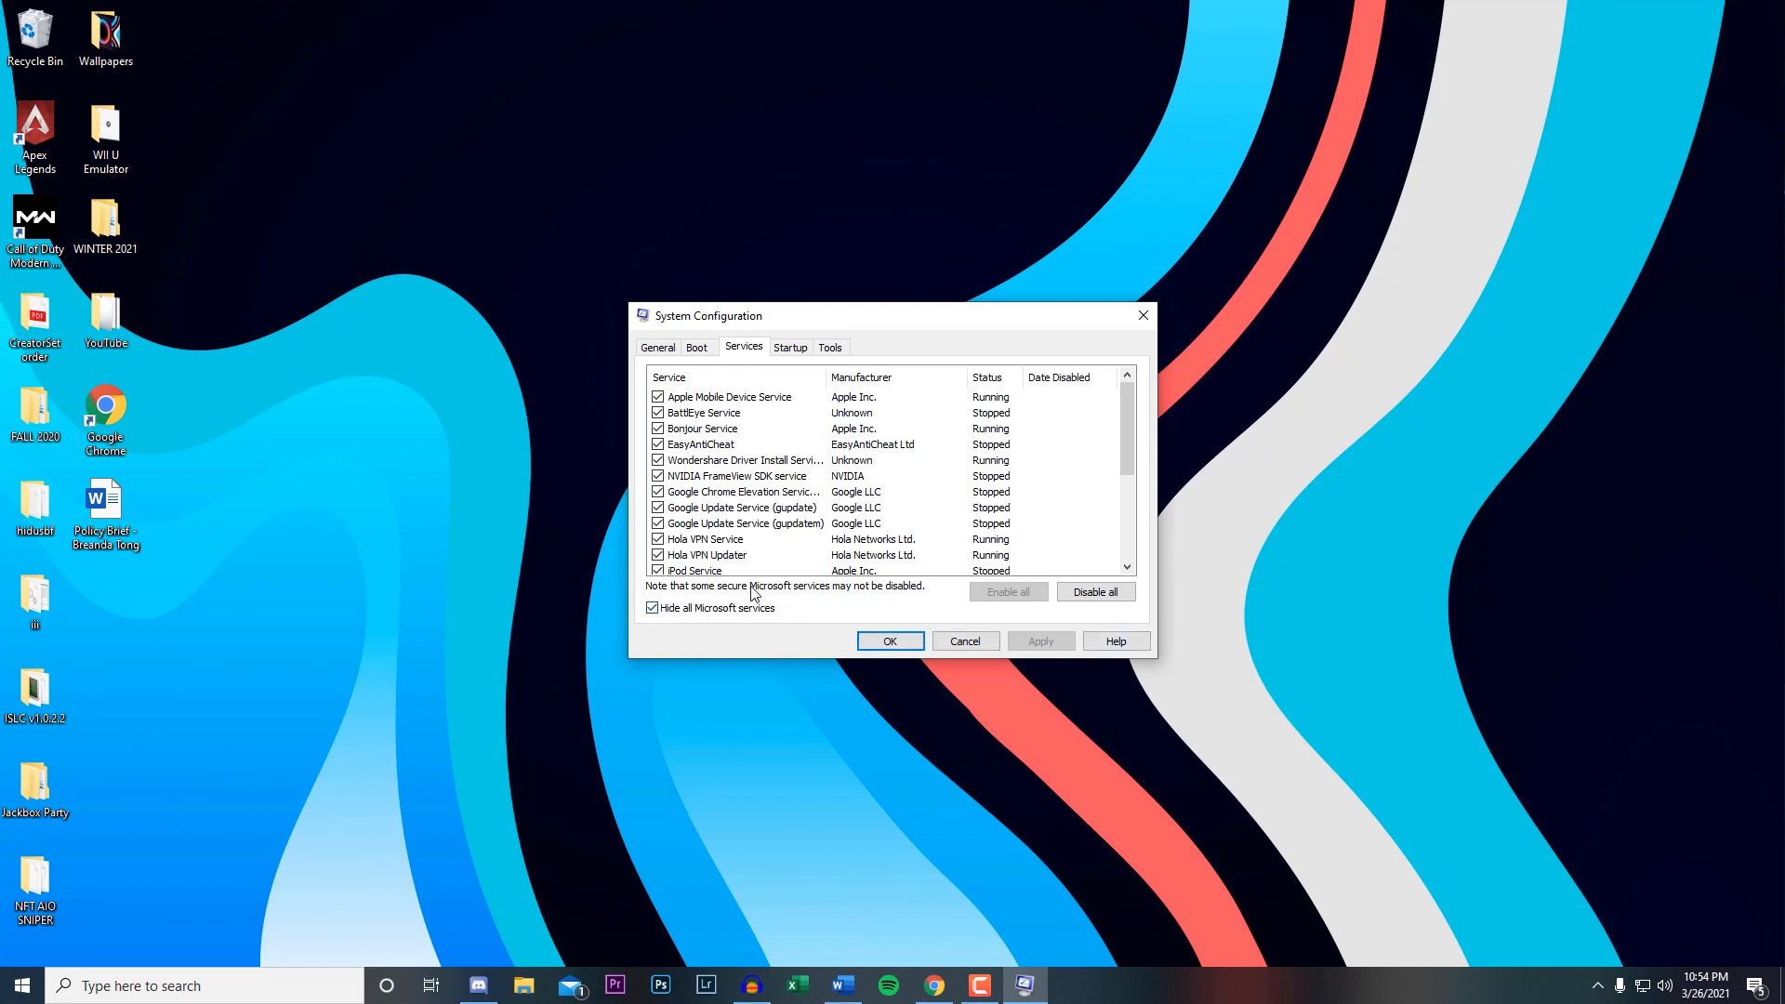
click(885, 641)
Open Task Manager and show its list of startup programs.
click(251, 985)
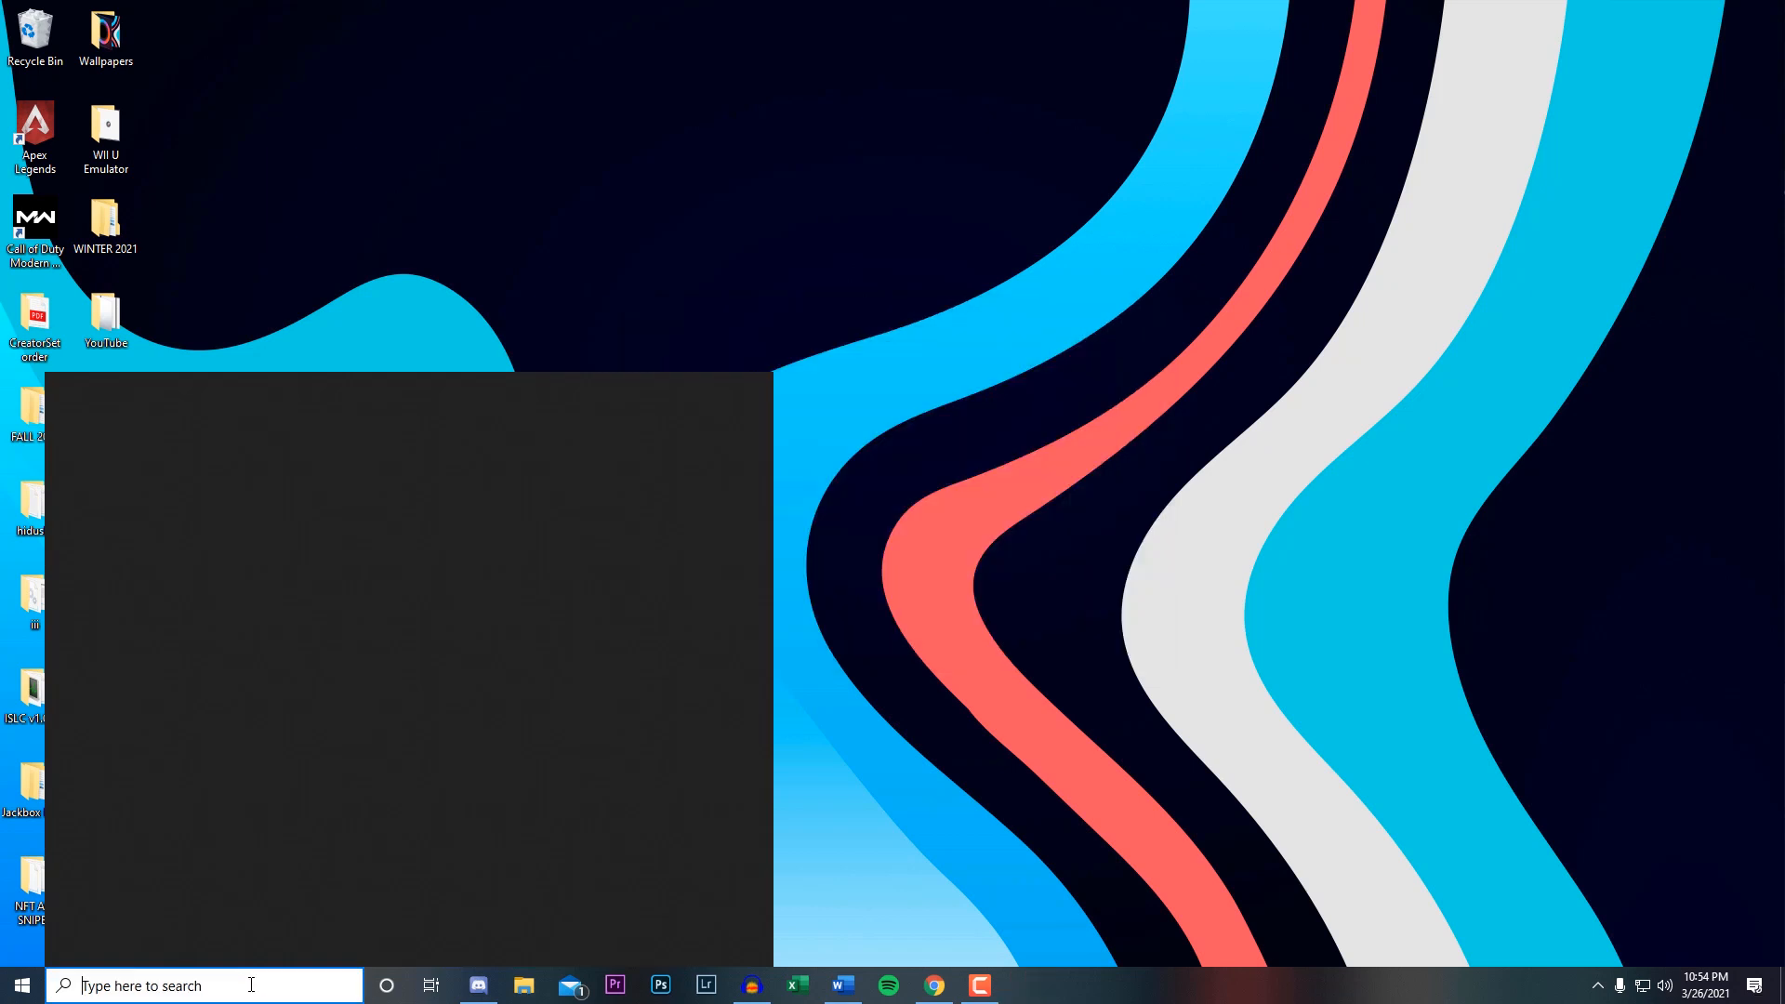
text(task)
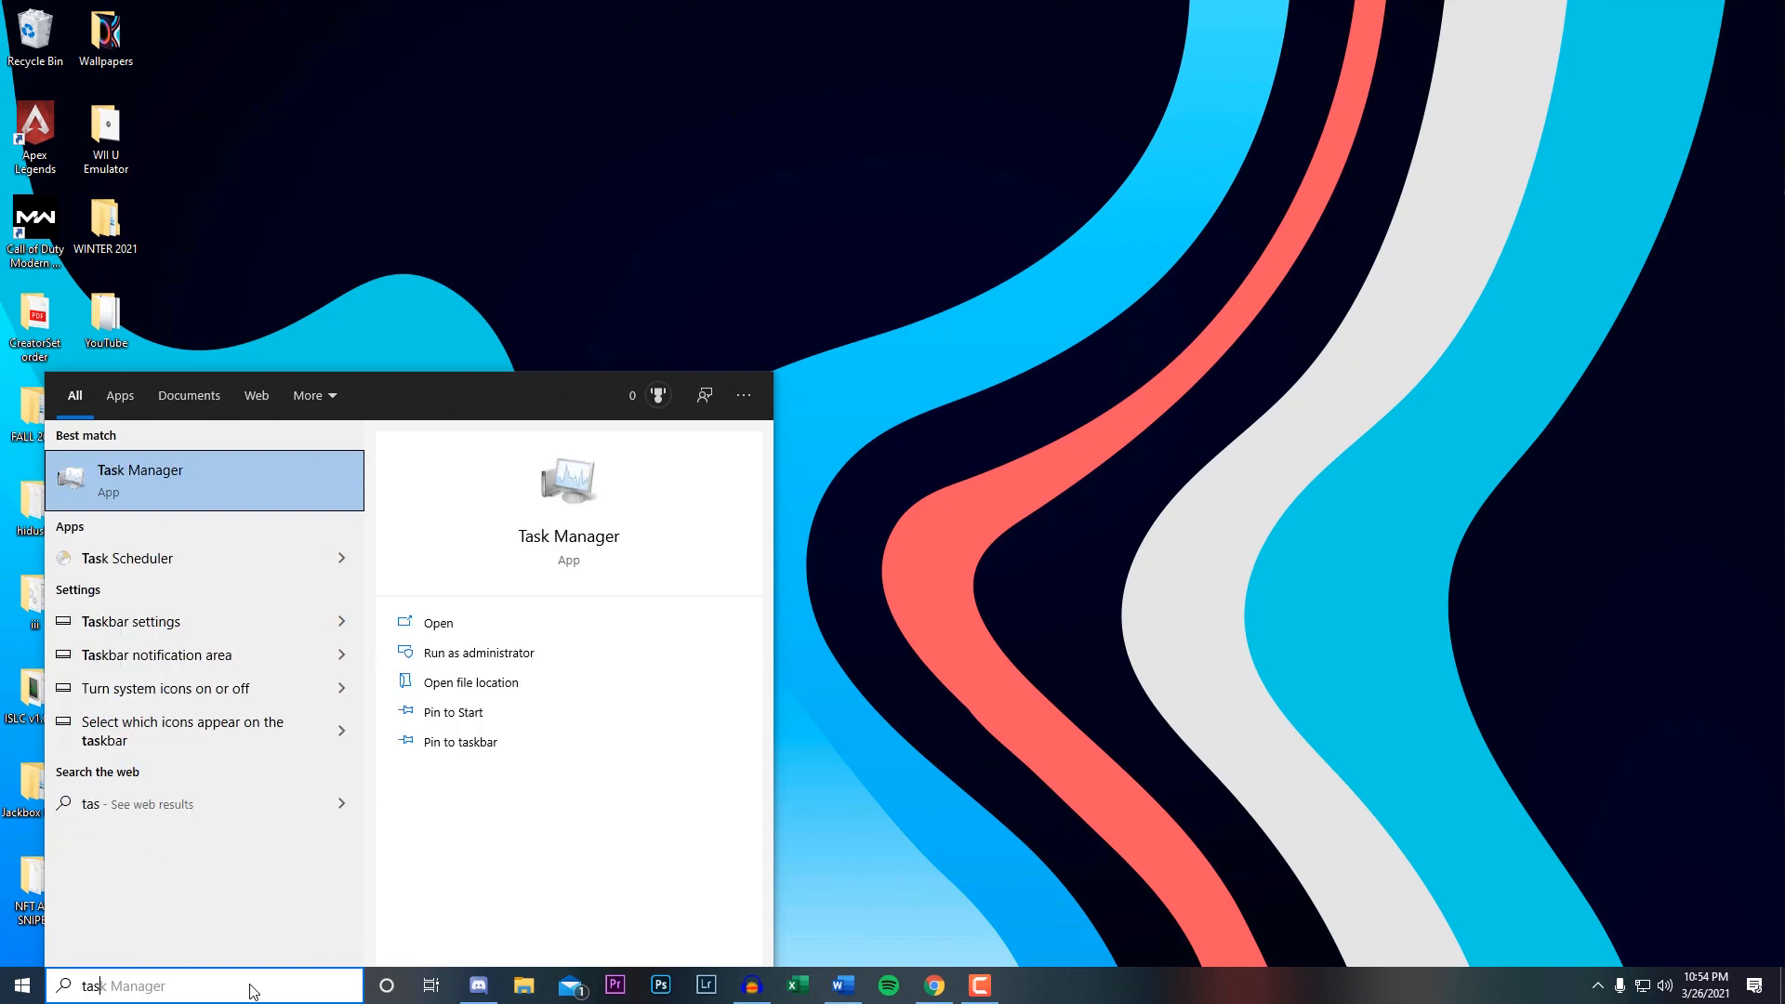
click(178, 477)
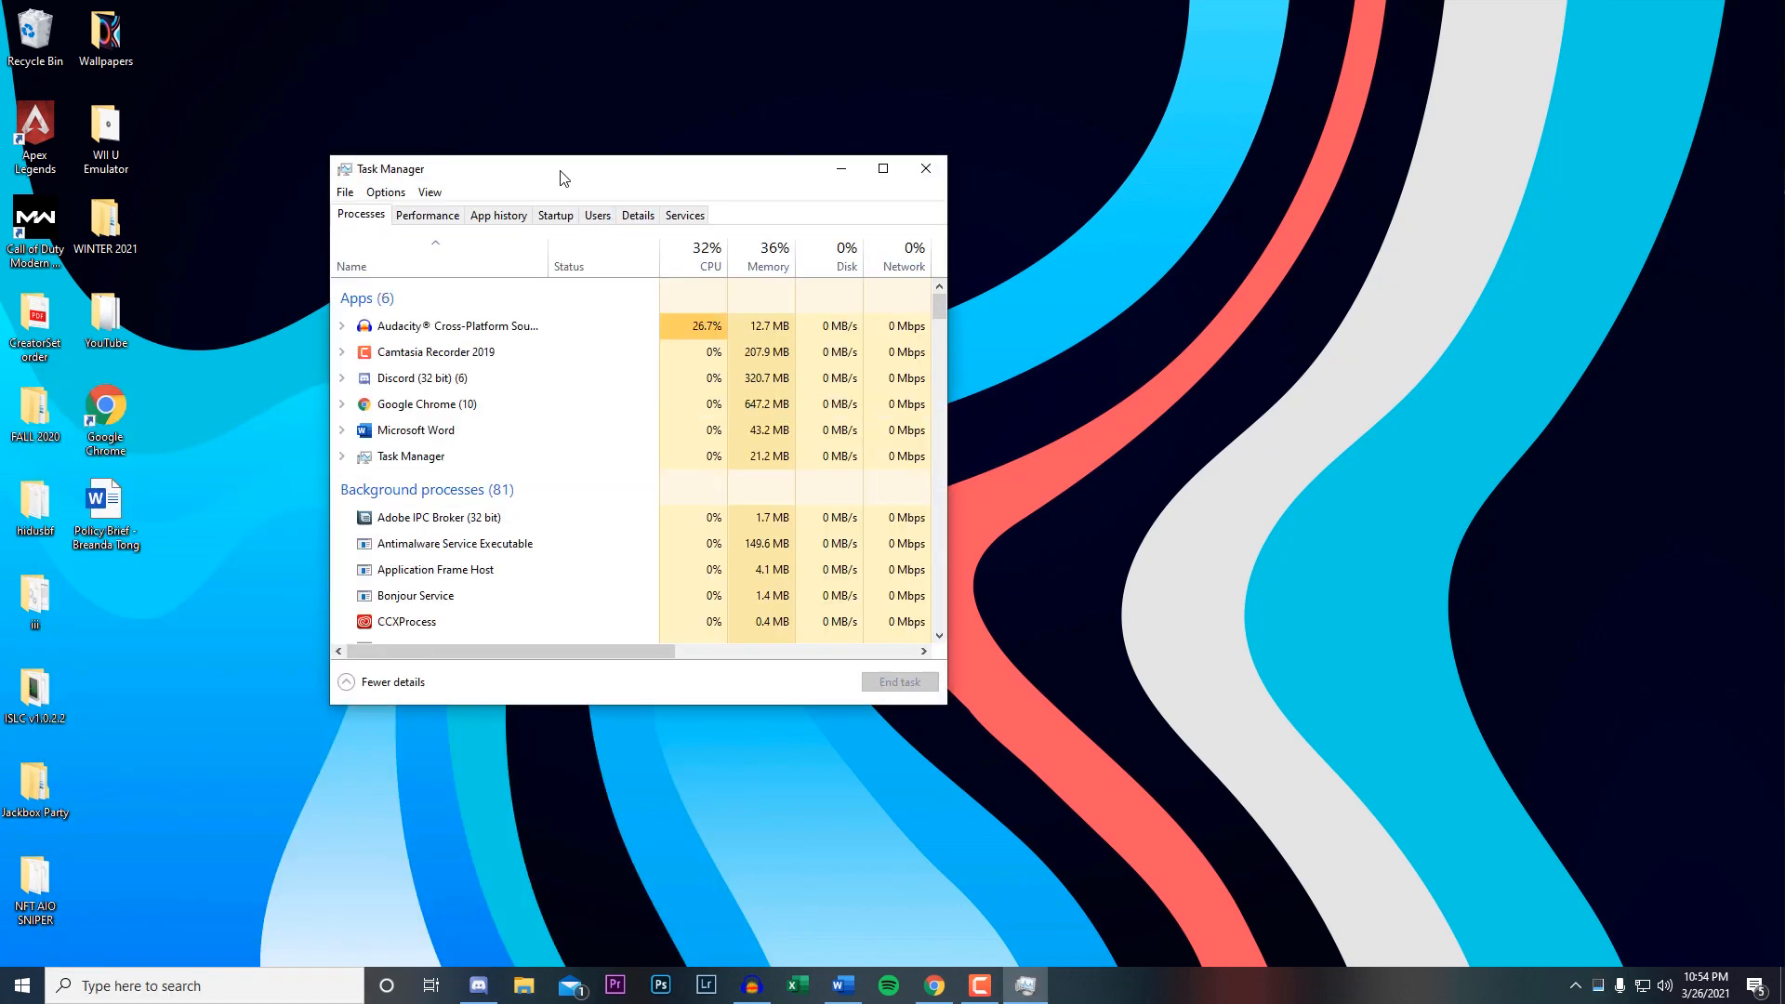
drag(558, 171, 814, 169)
click(809, 215)
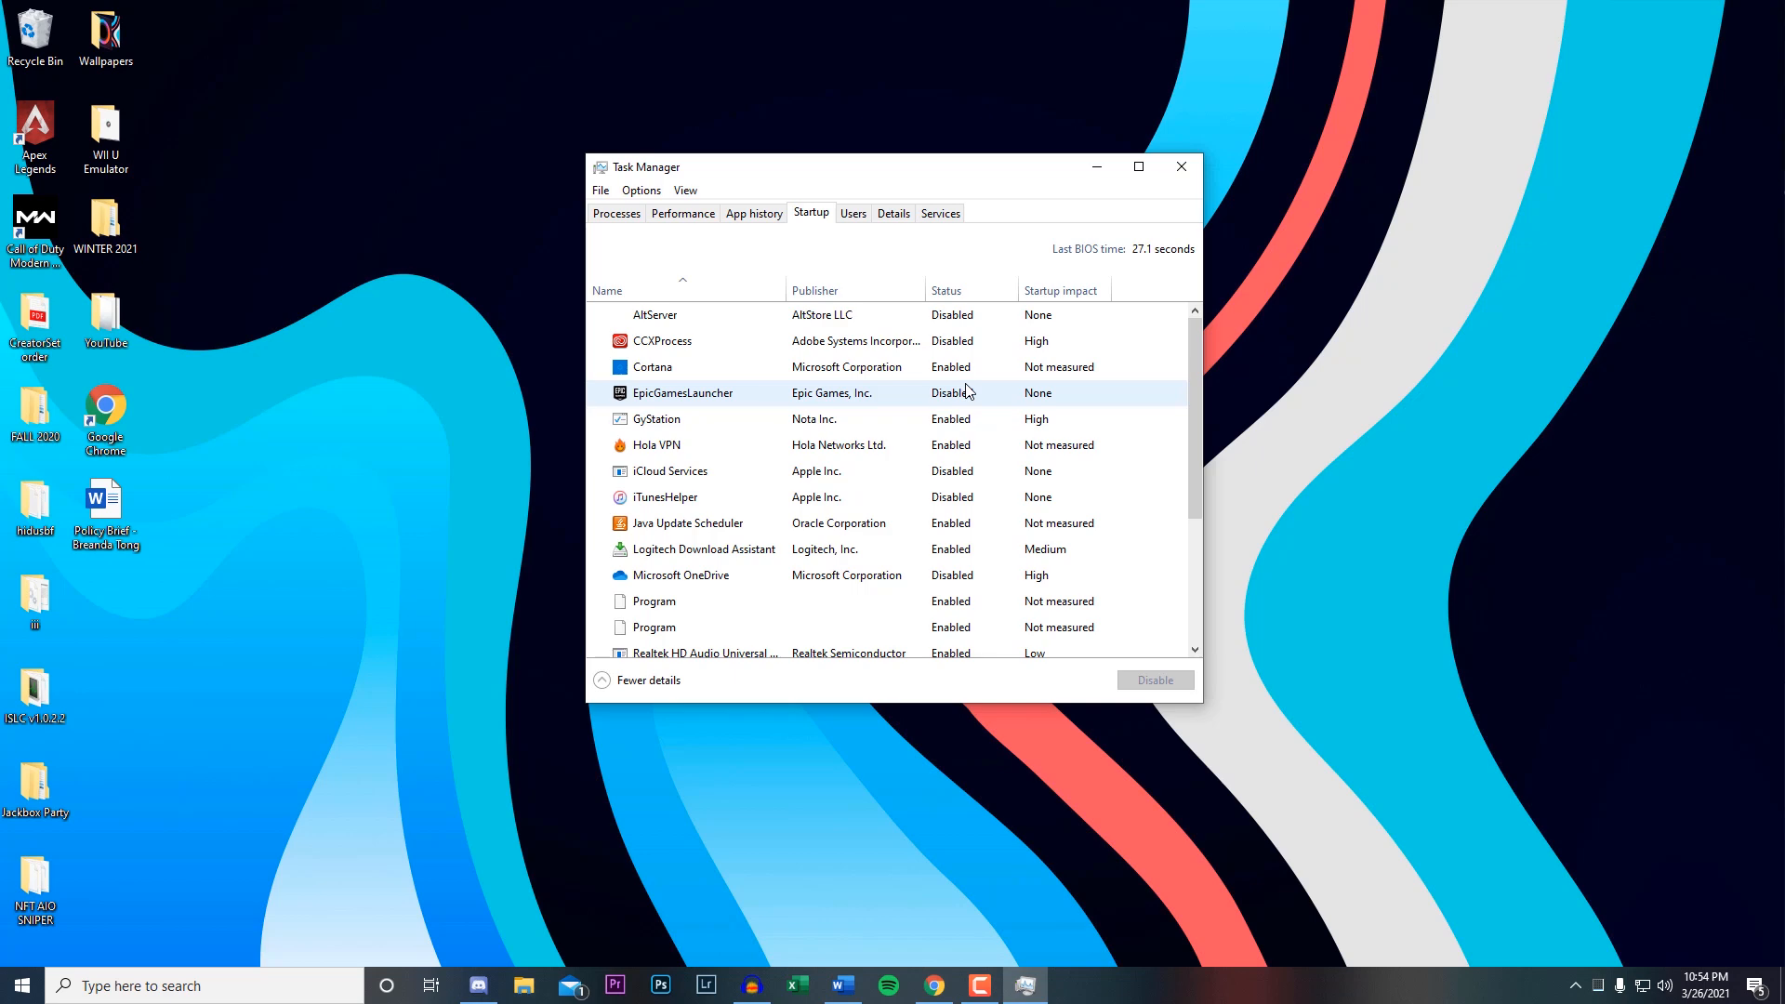
Disable Hola VPN from launching at startup and close Task Manager.
scroll(945, 520, down, 2)
scroll(949, 530, up, 2)
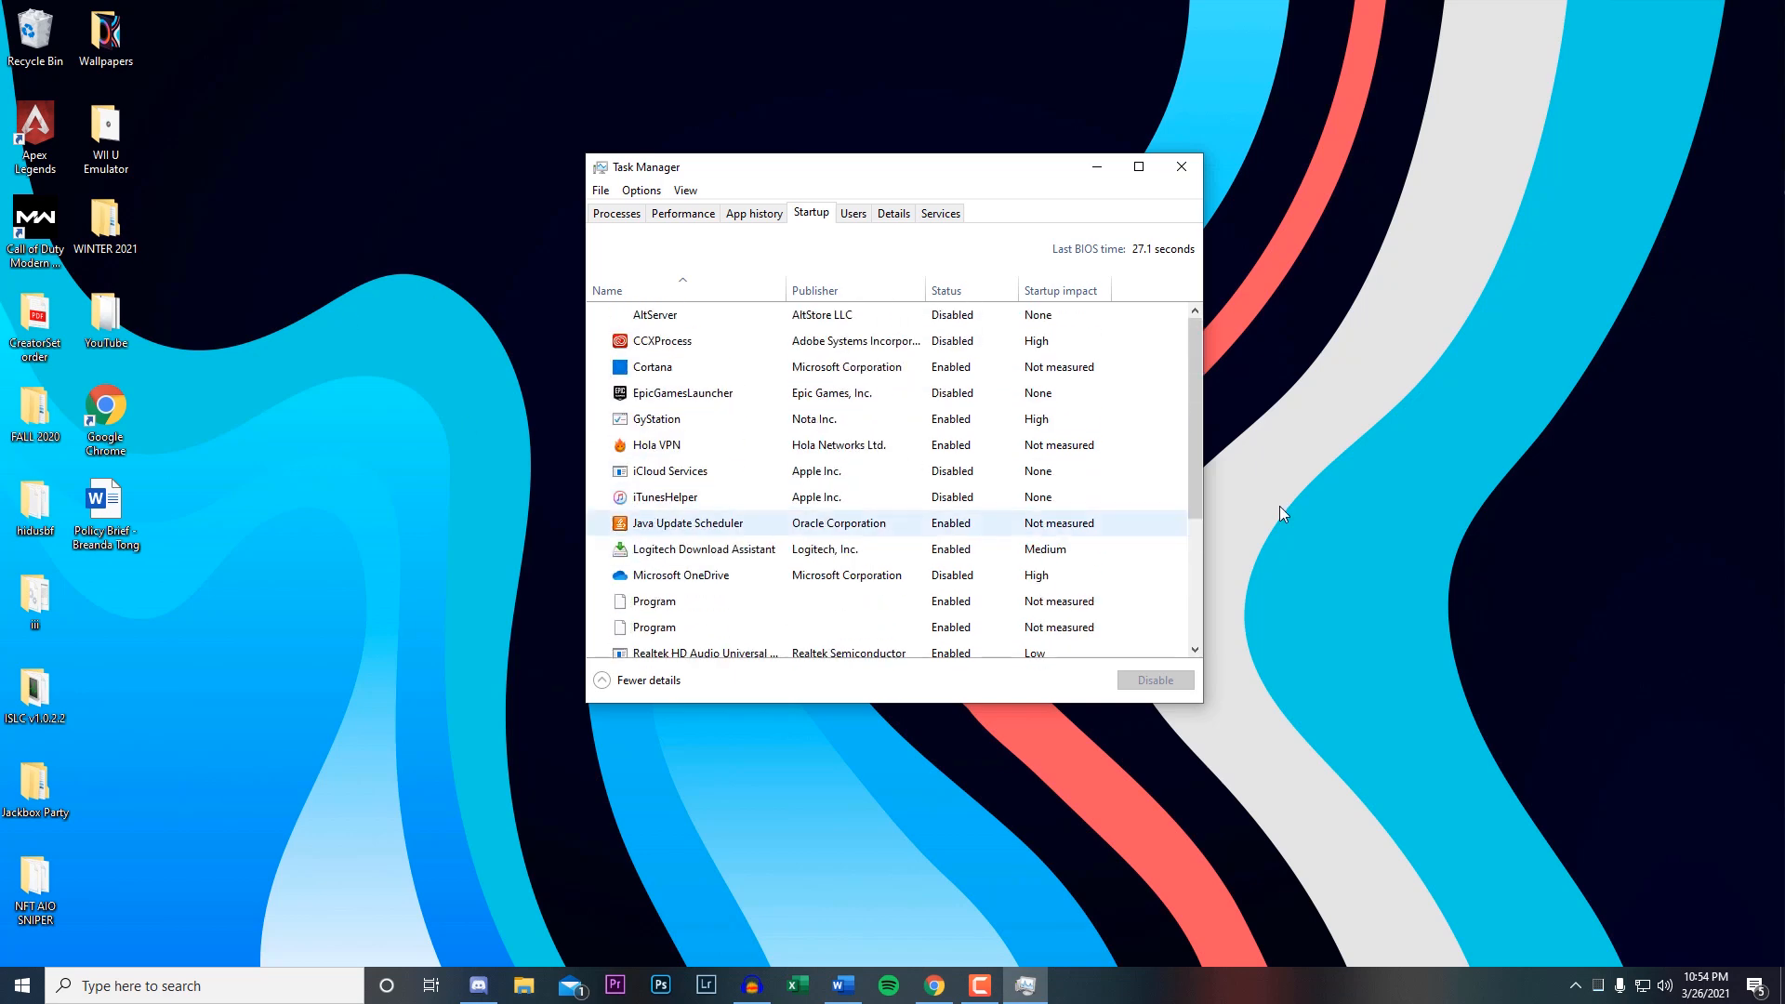
click(743, 451)
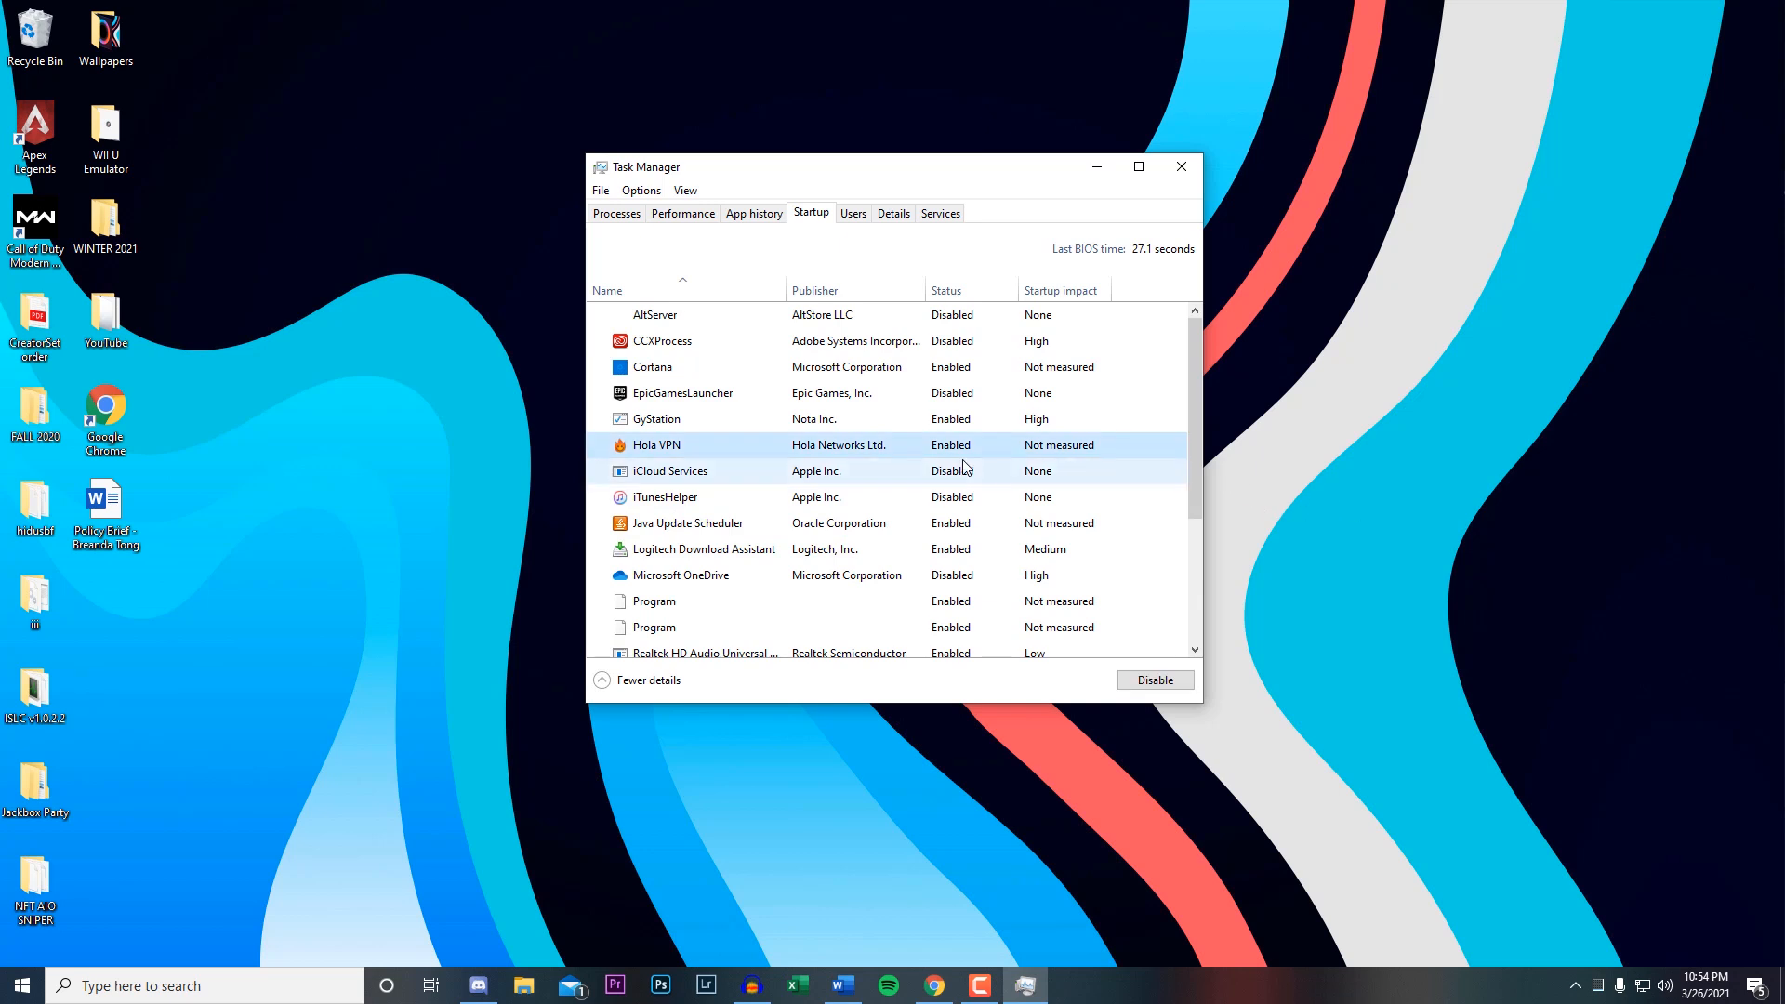
click(1151, 678)
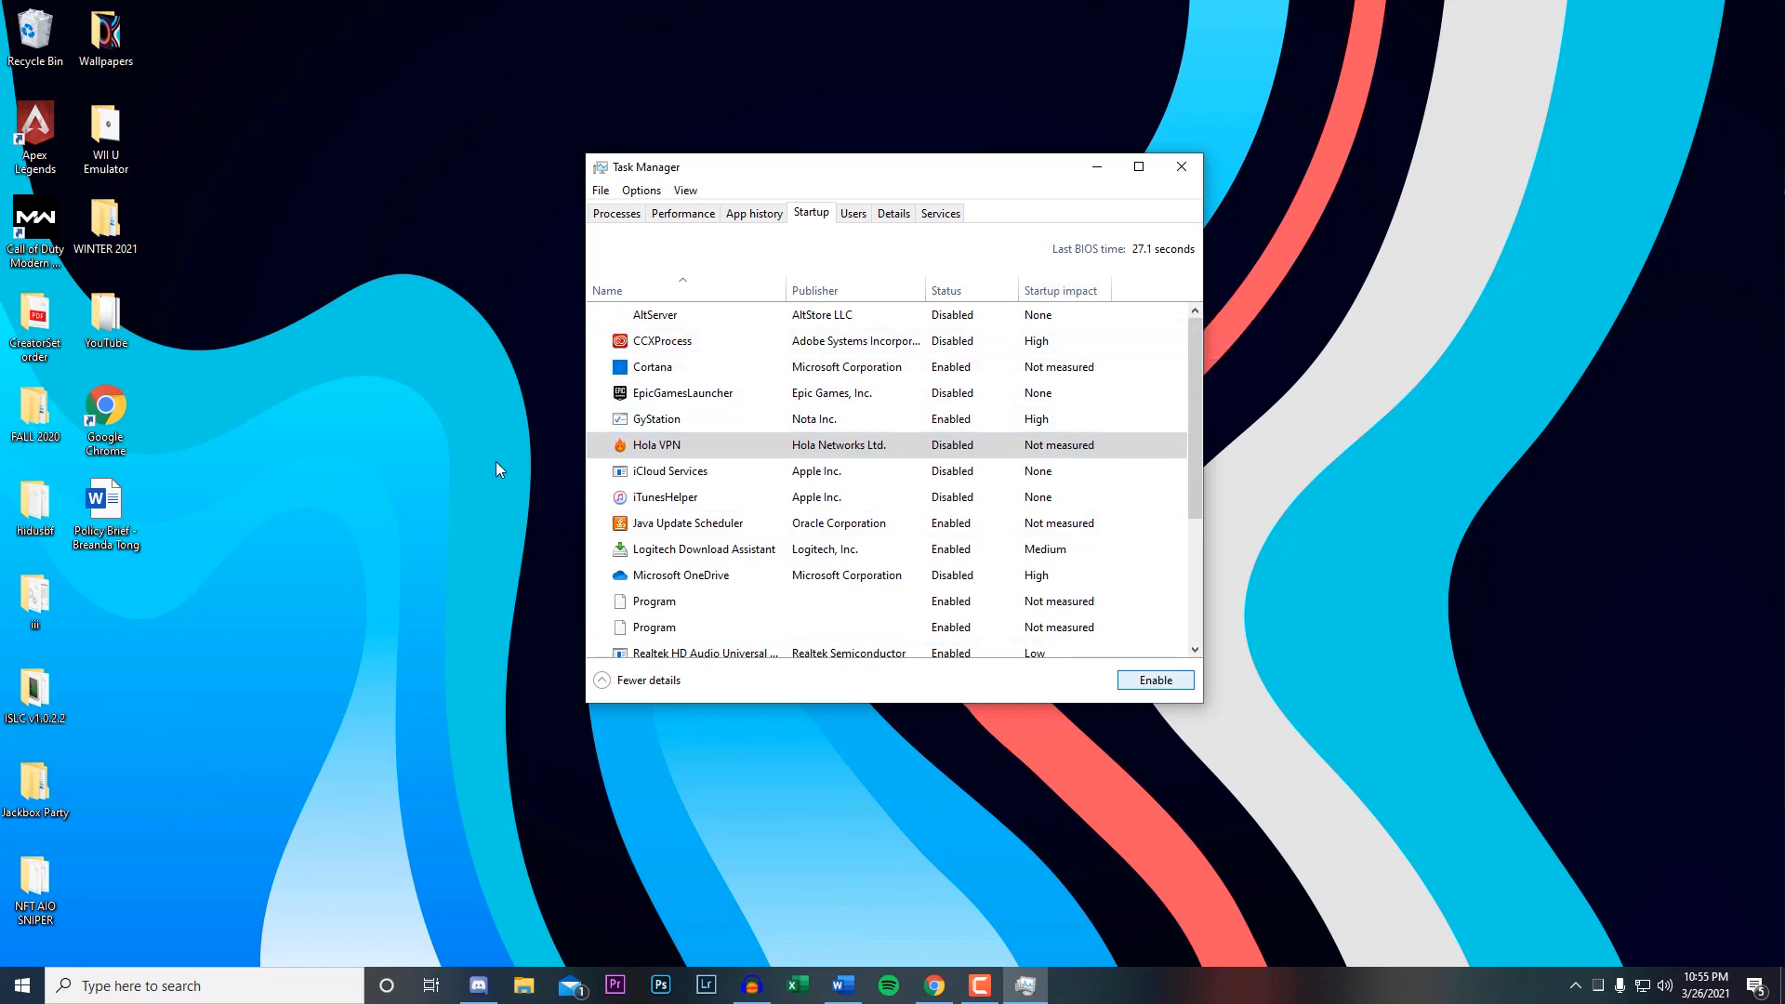
click(1194, 173)
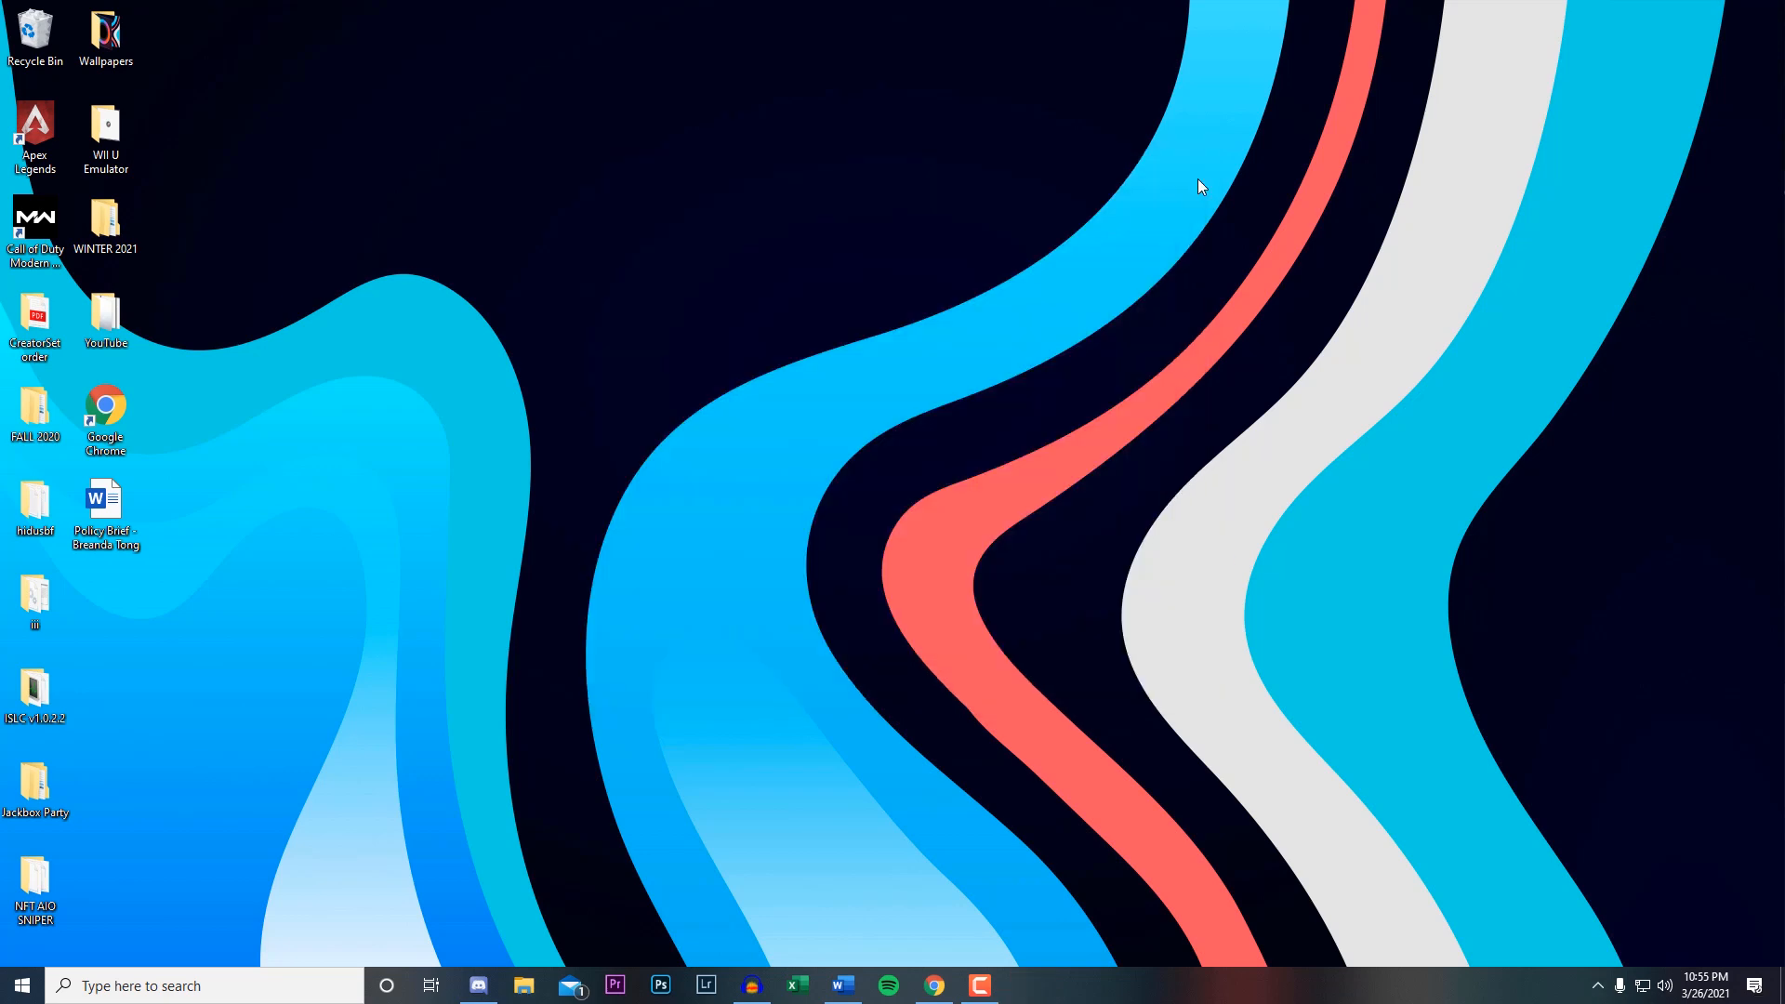
Open the advanced power settings of the current power plan from the Edit power plan page.
click(261, 979)
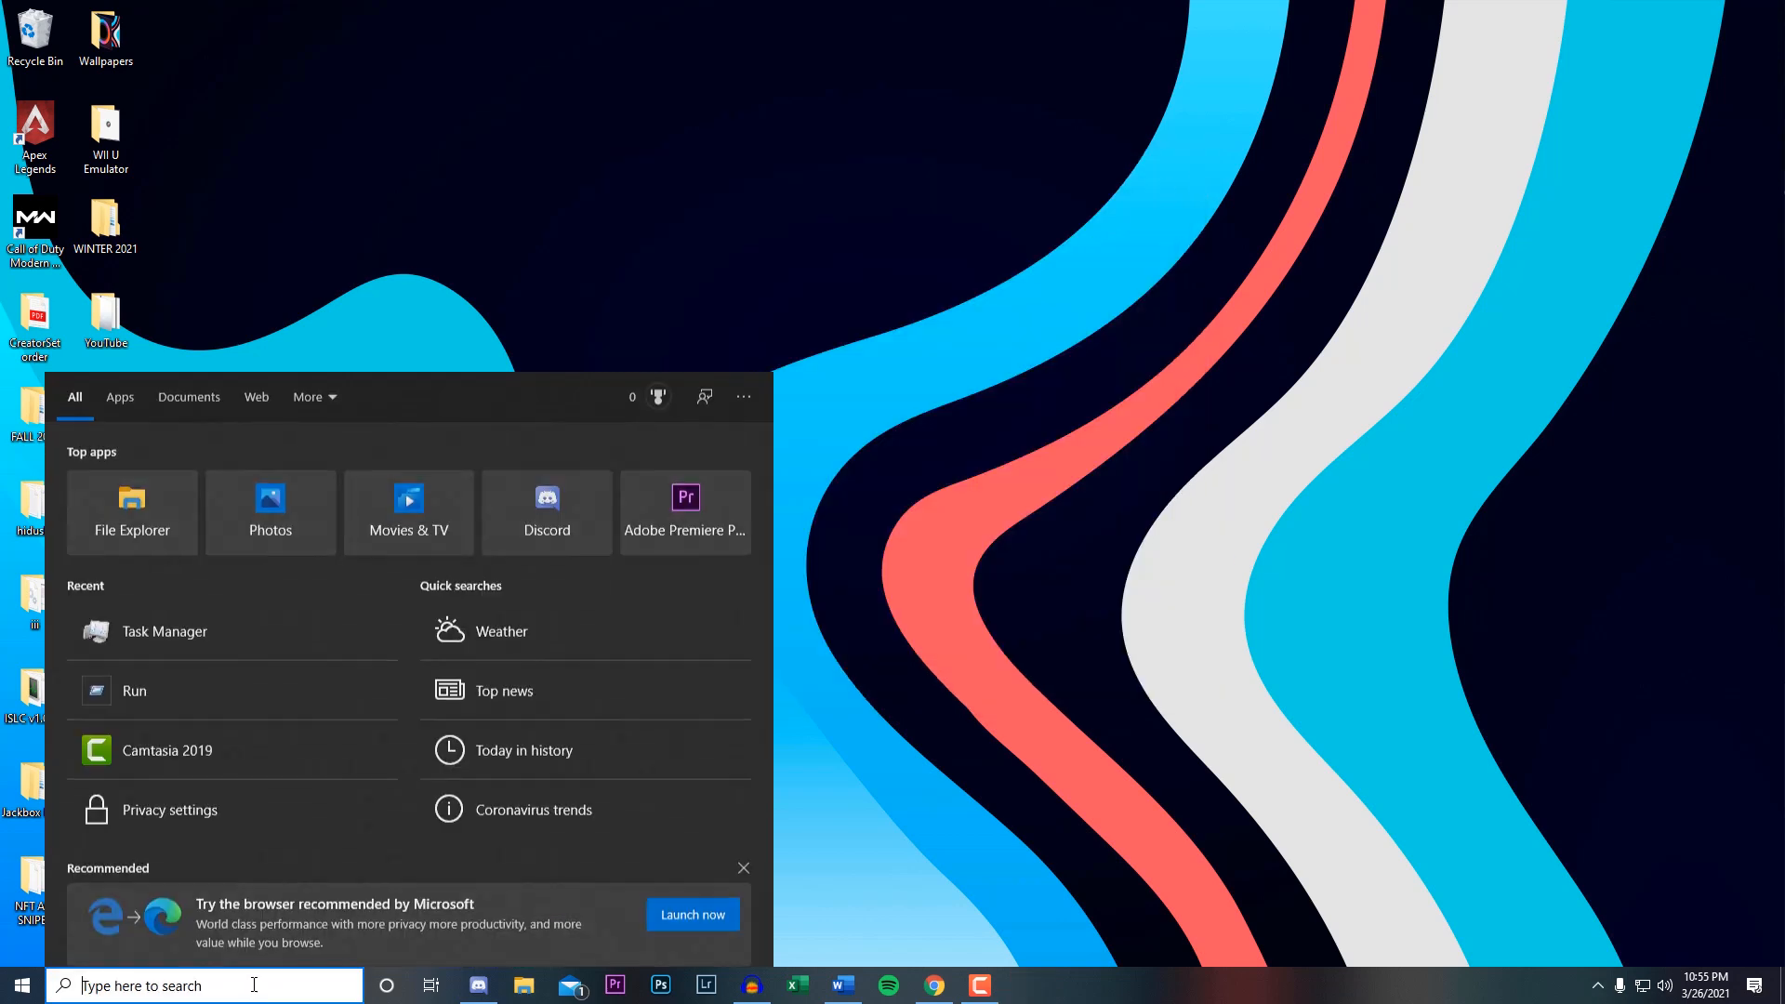
text(powe)
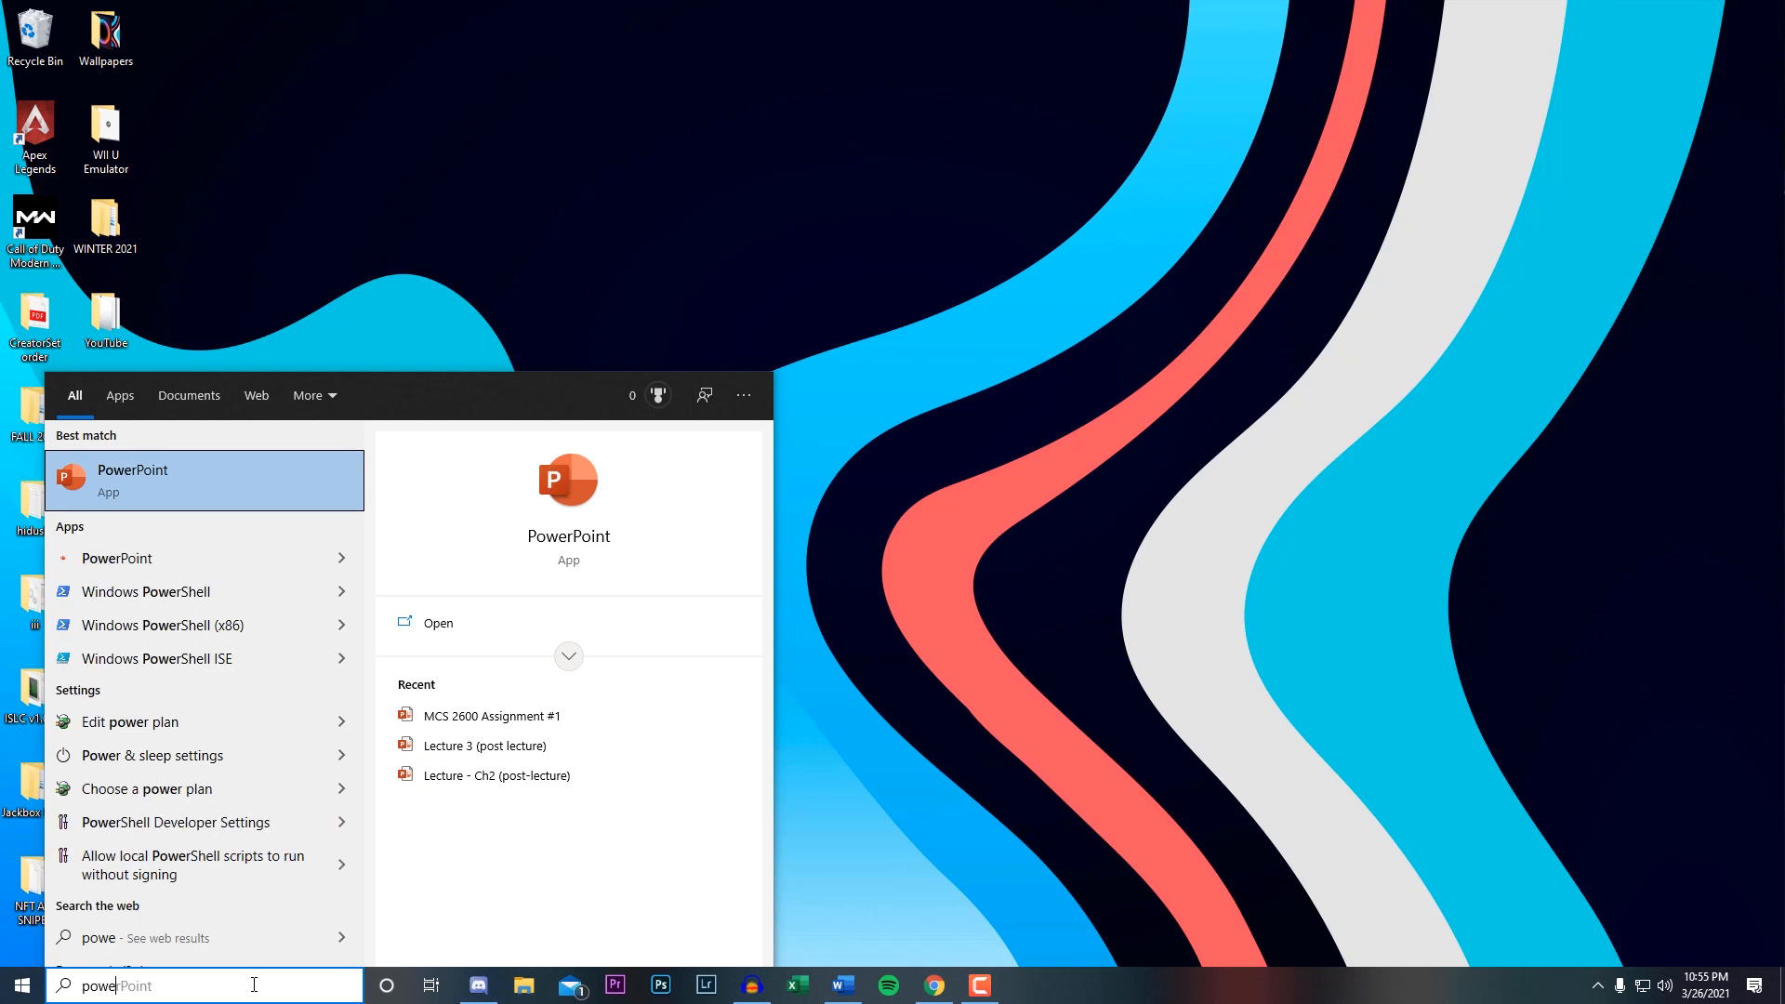
click(124, 723)
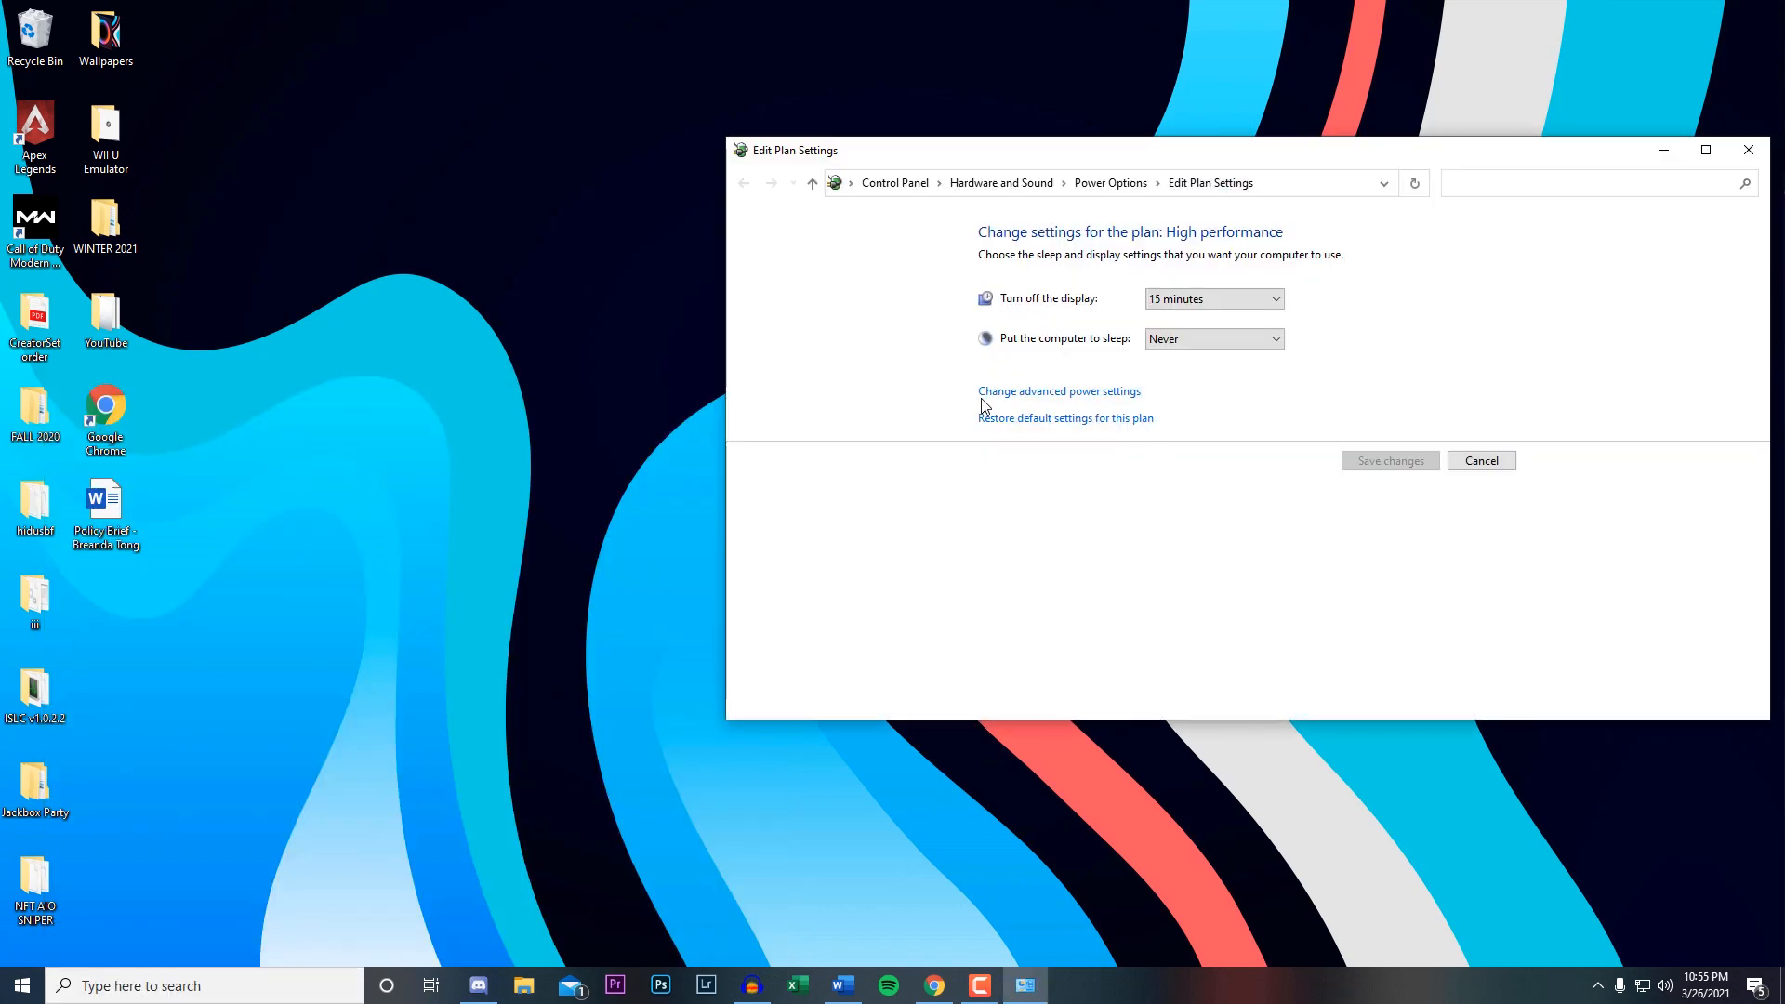
click(1039, 394)
drag(299, 61, 1024, 203)
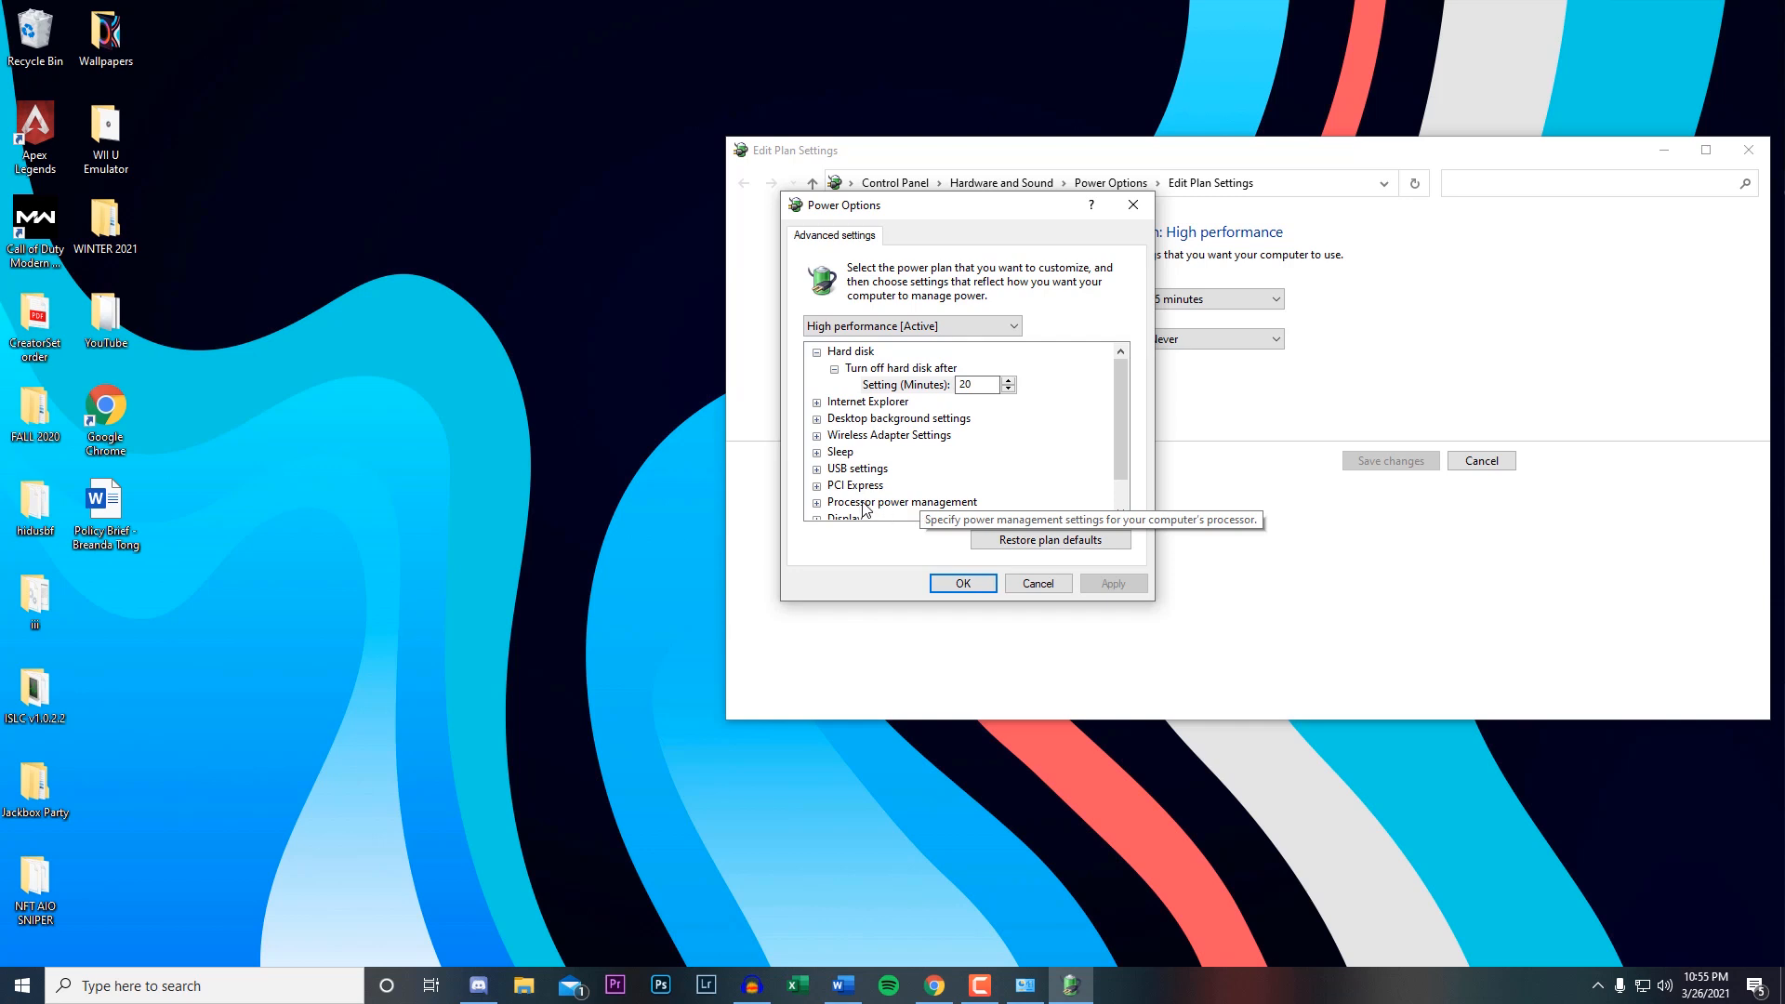
Open the minimum processor state setting under Processor power management for the High performance plan.
click(1110, 435)
drag(1118, 441, 1119, 476)
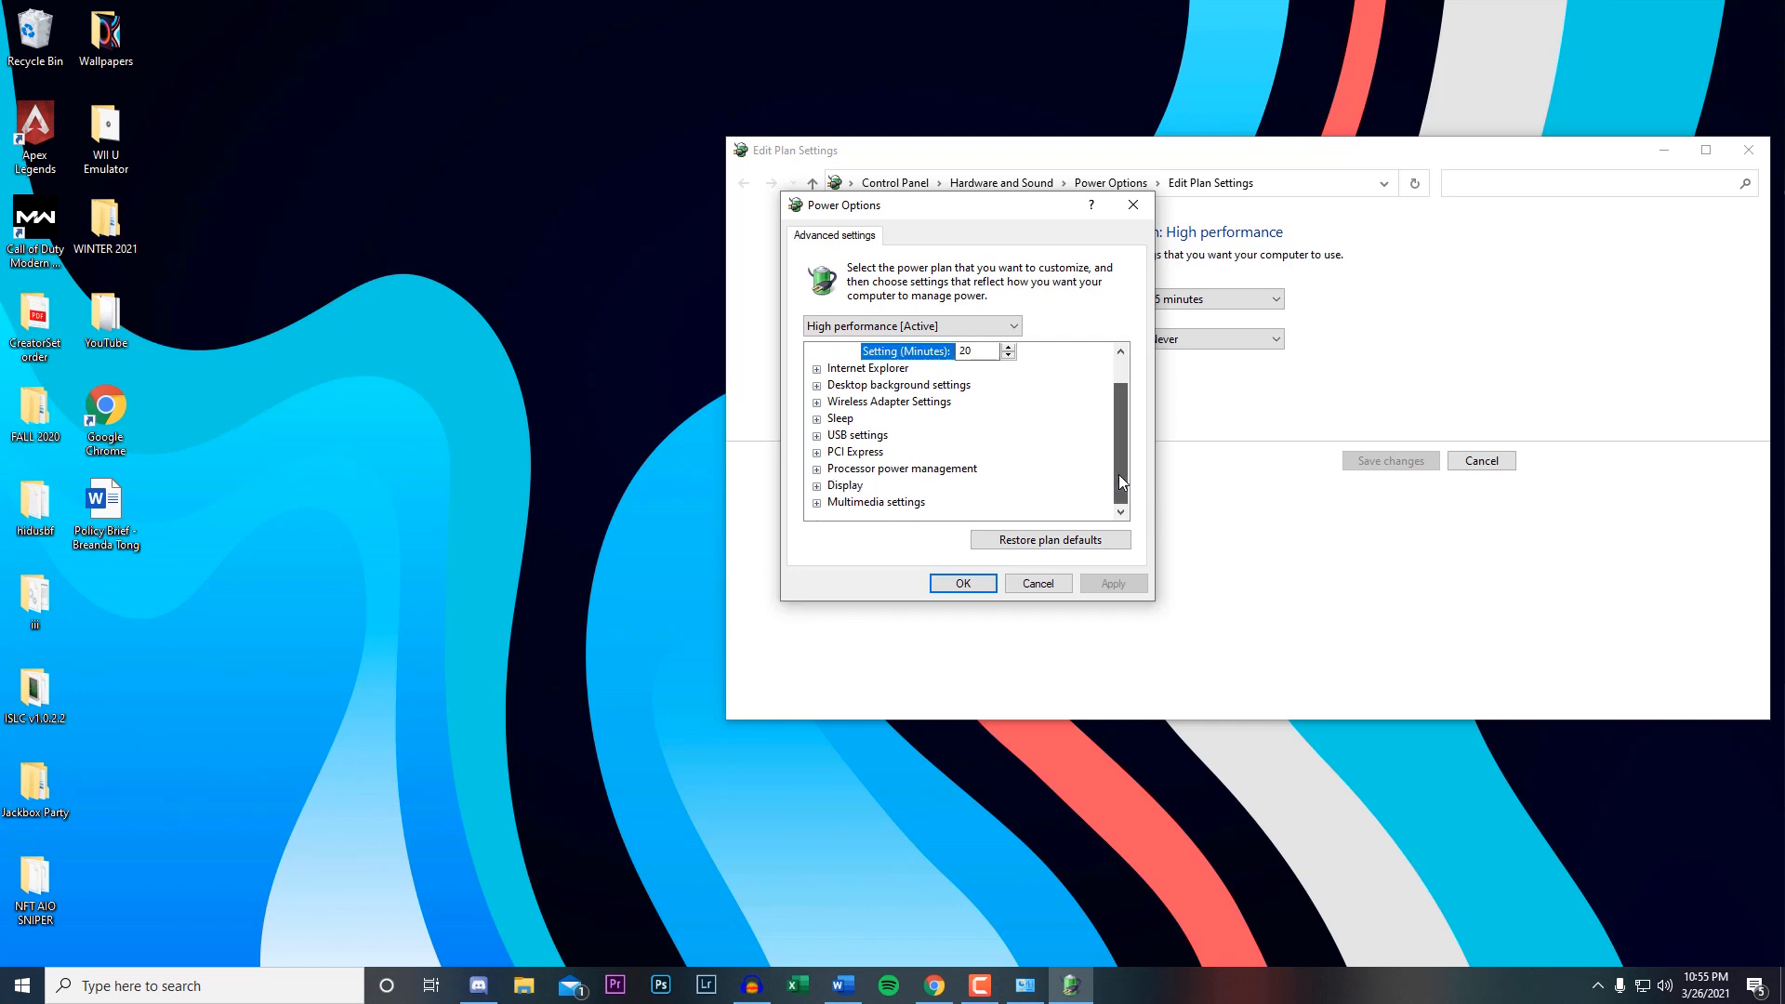
click(817, 470)
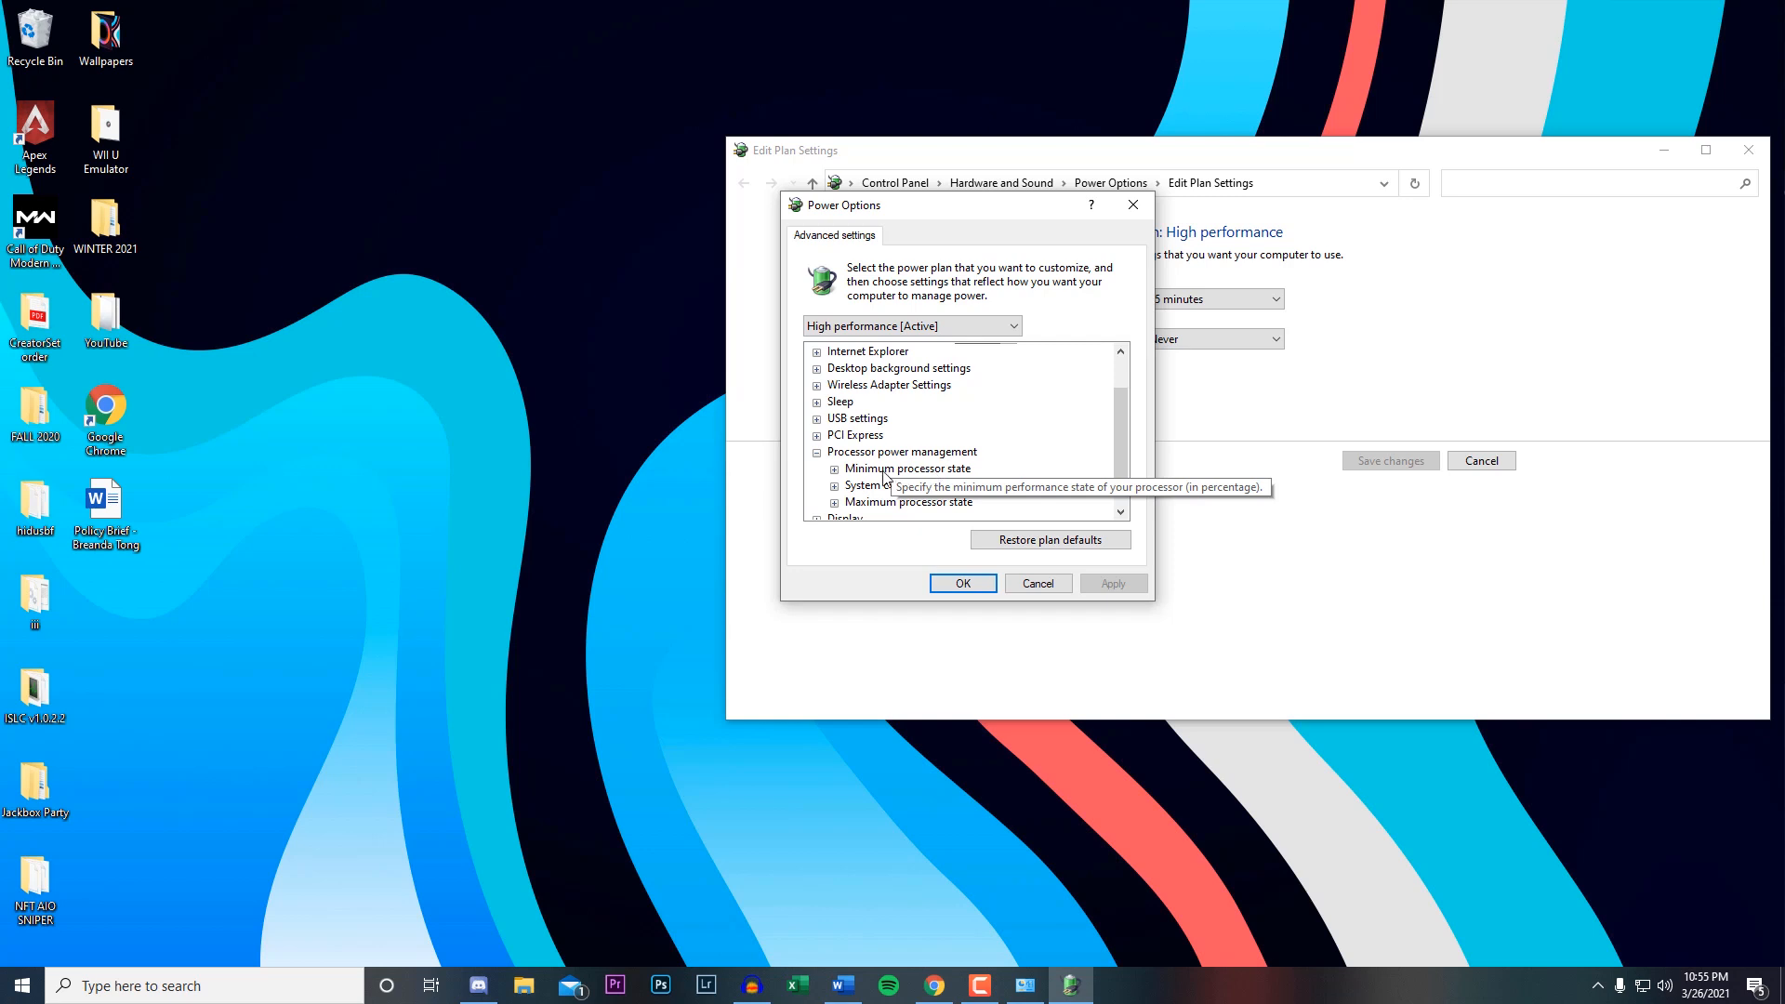
click(834, 470)
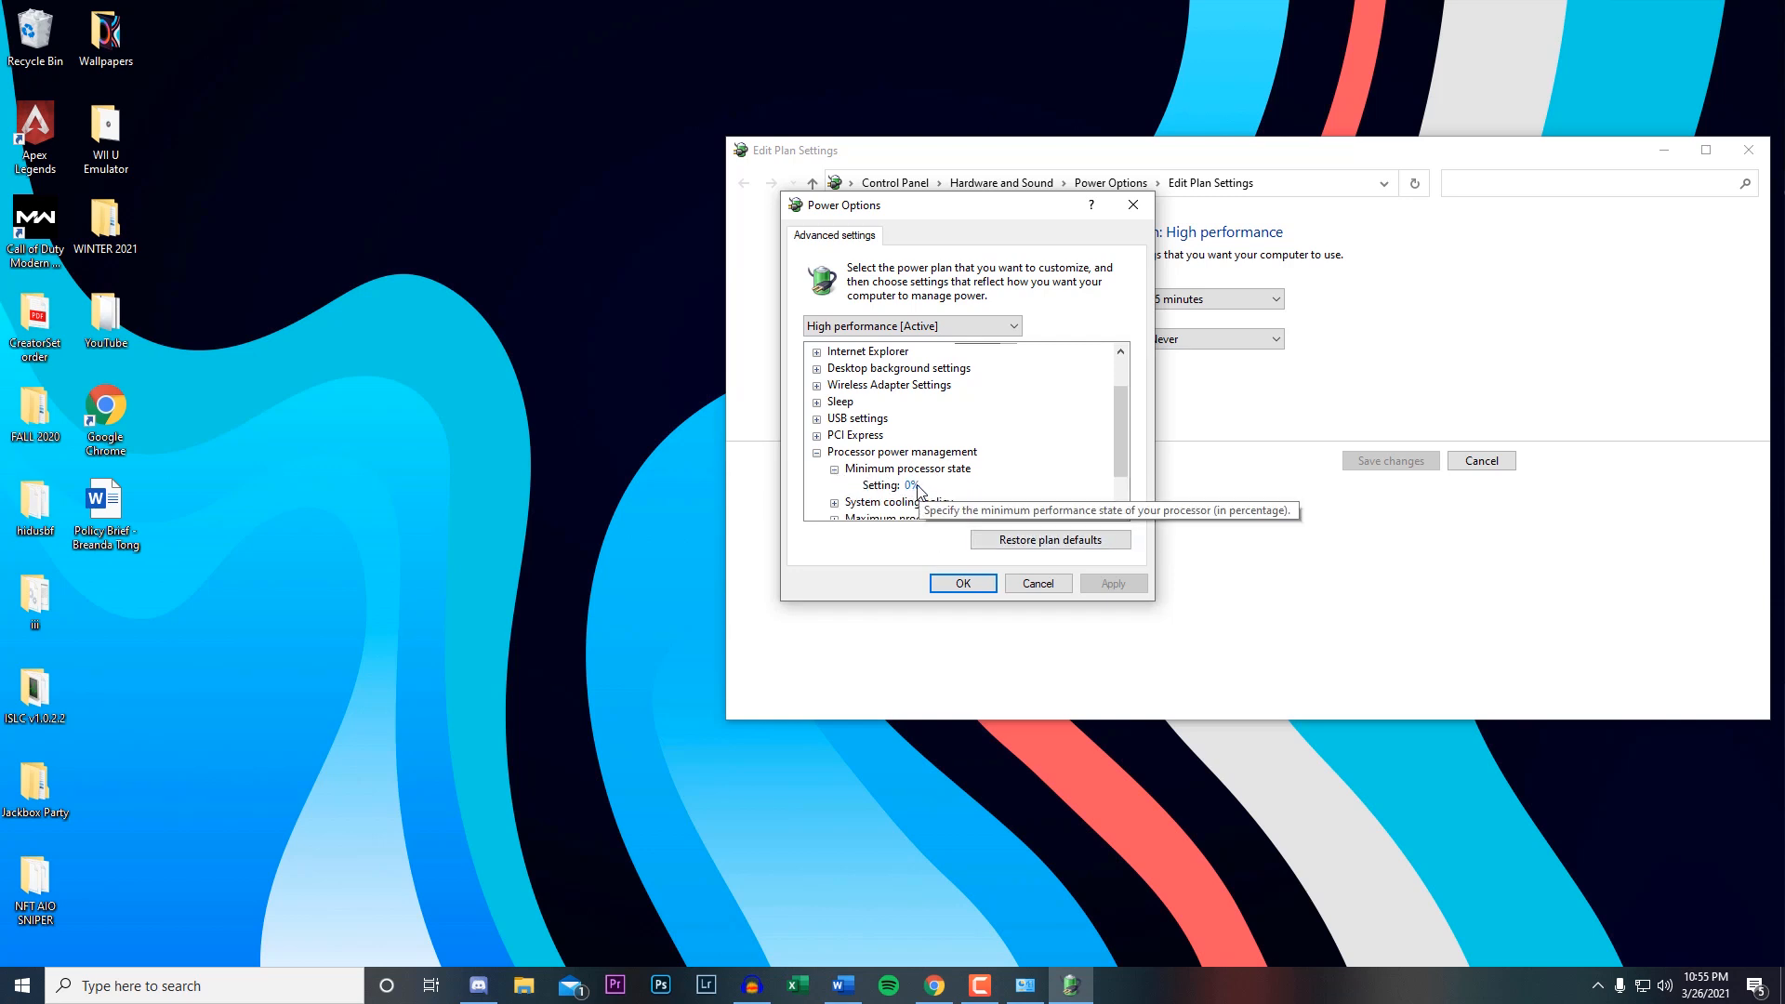
click(913, 486)
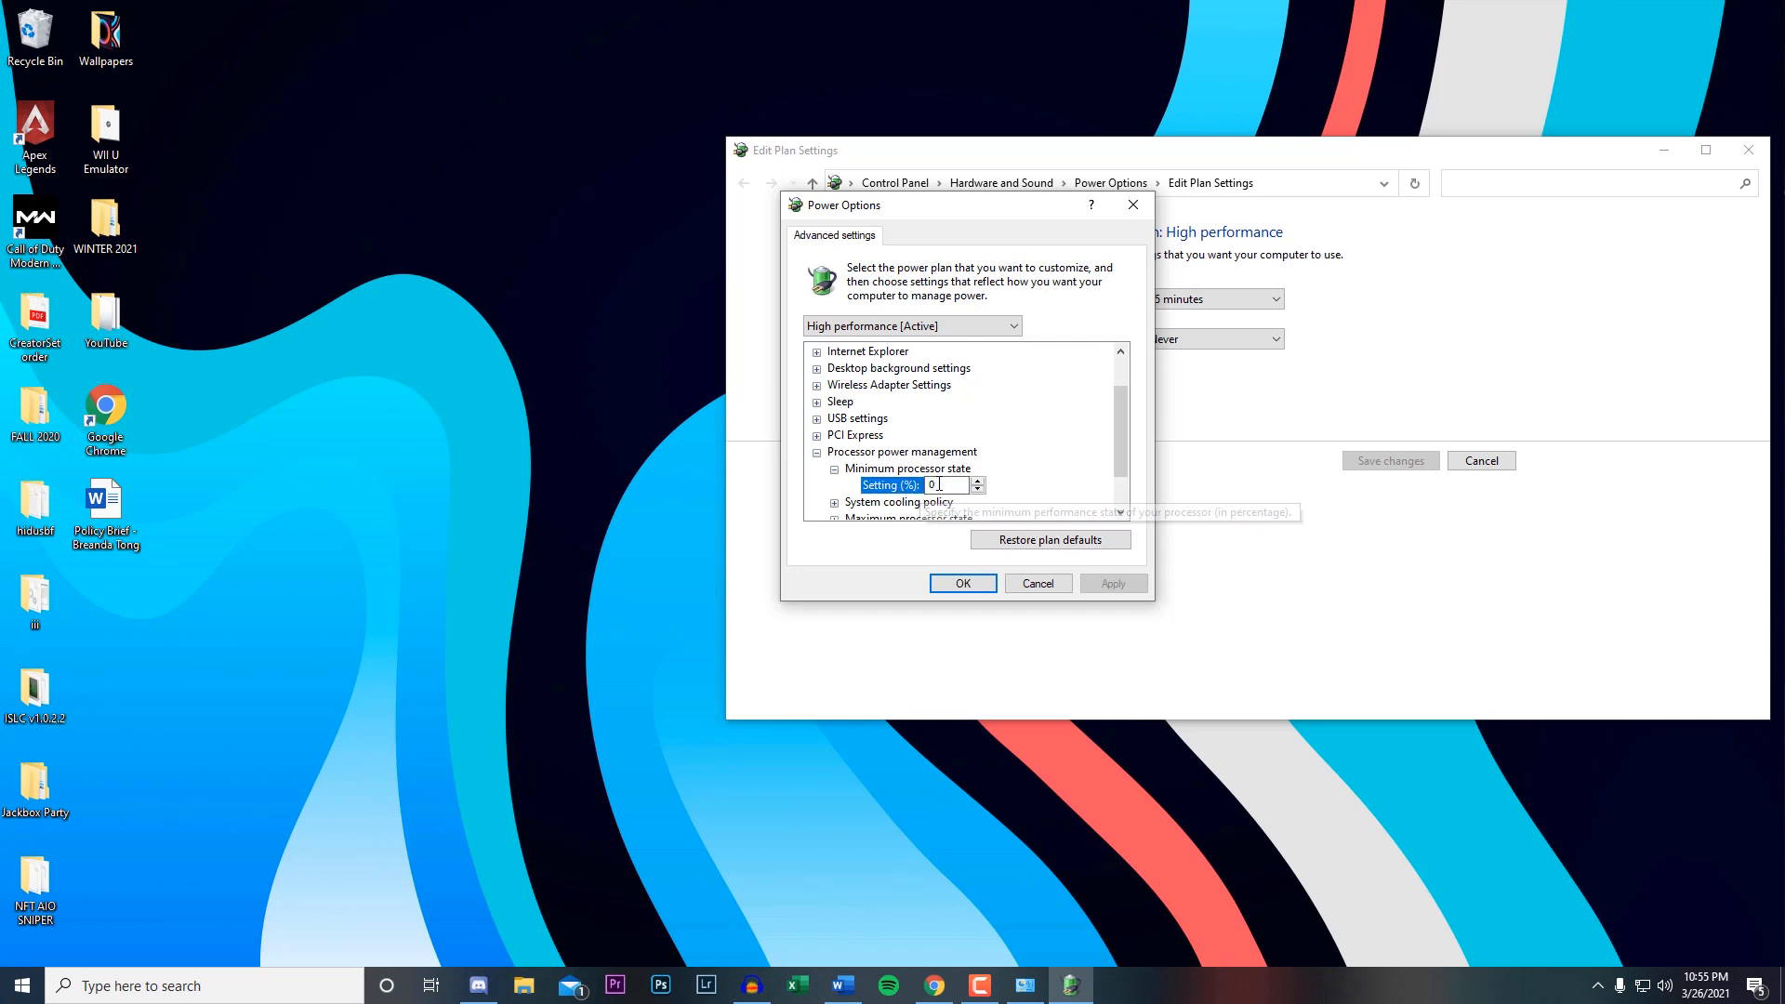
Open the maximum processor state setting of the power plan and accept the Power Options dialog.
drag(1123, 409, 1121, 422)
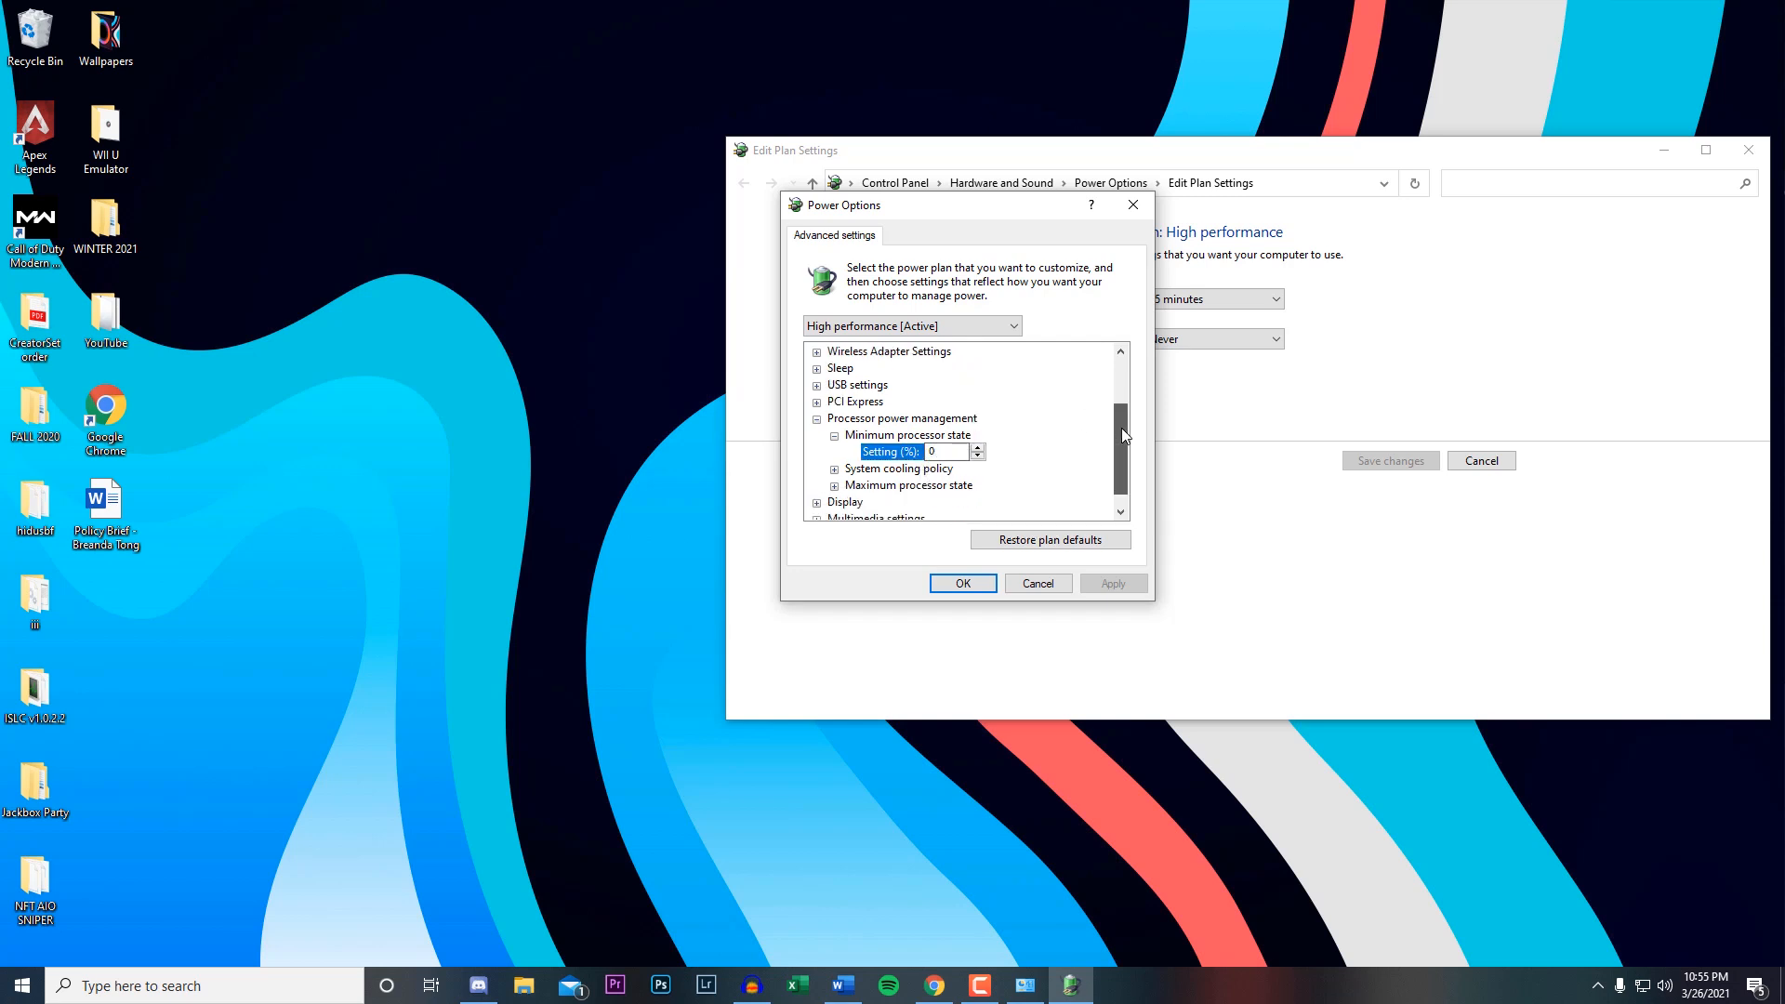
click(835, 487)
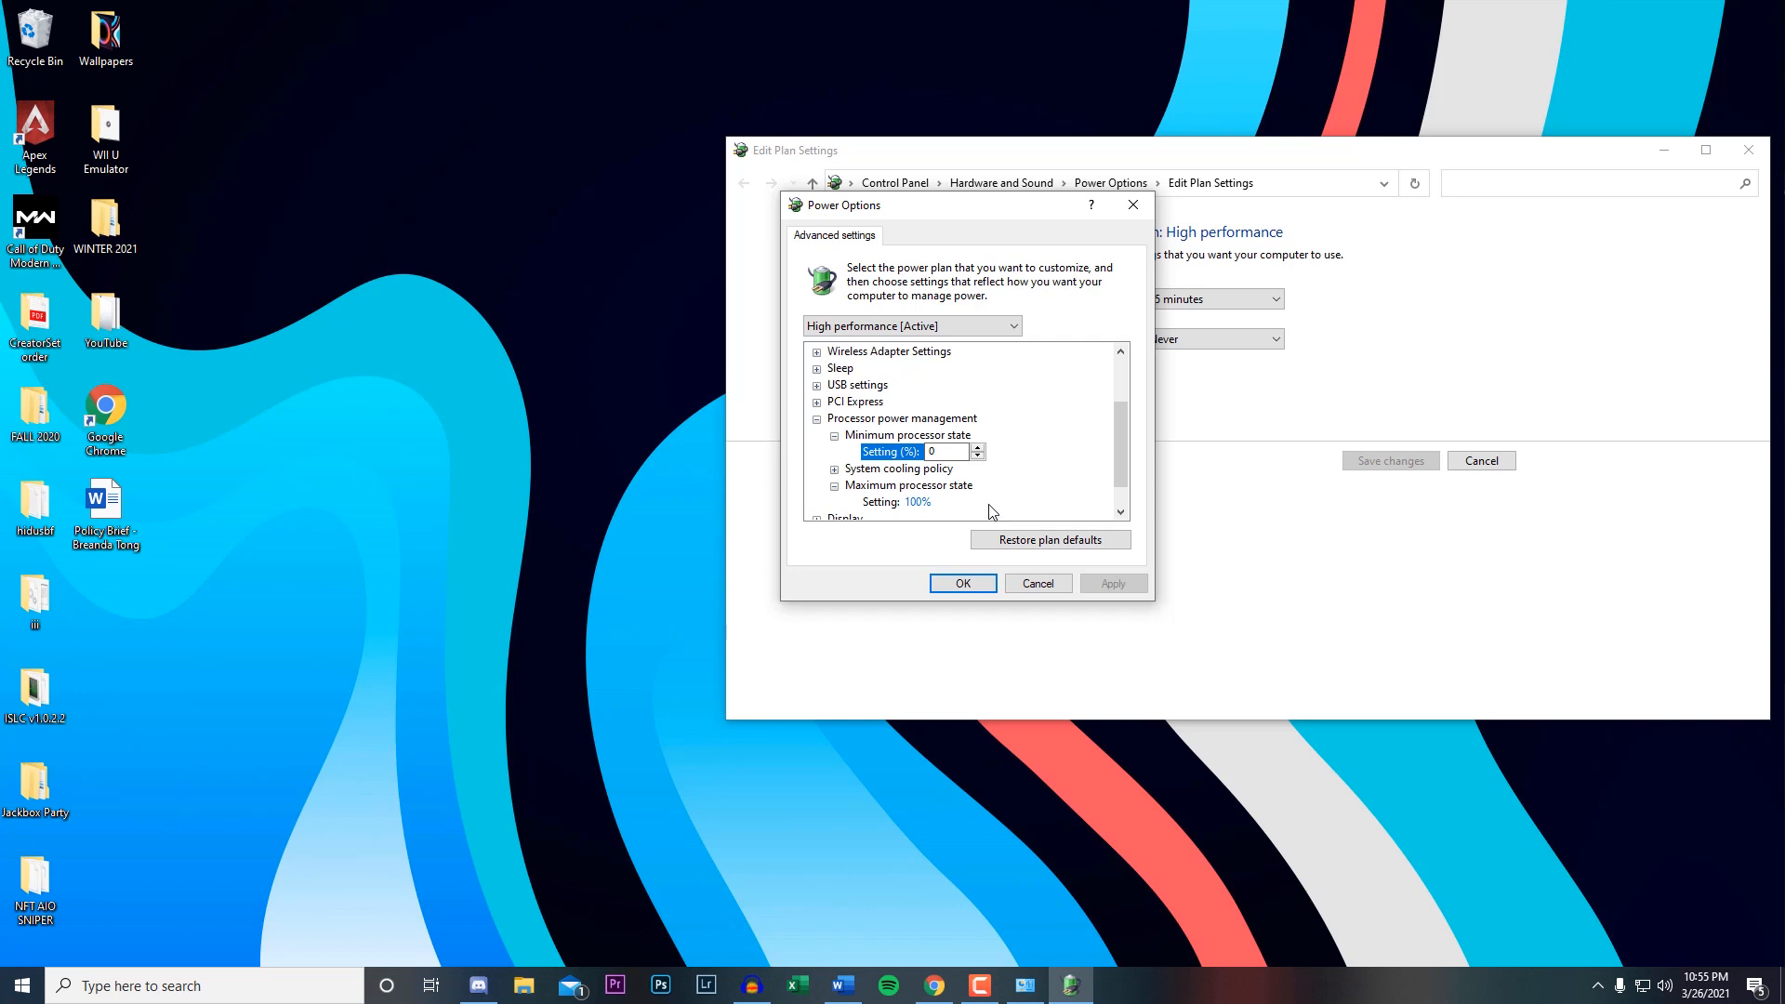
click(906, 502)
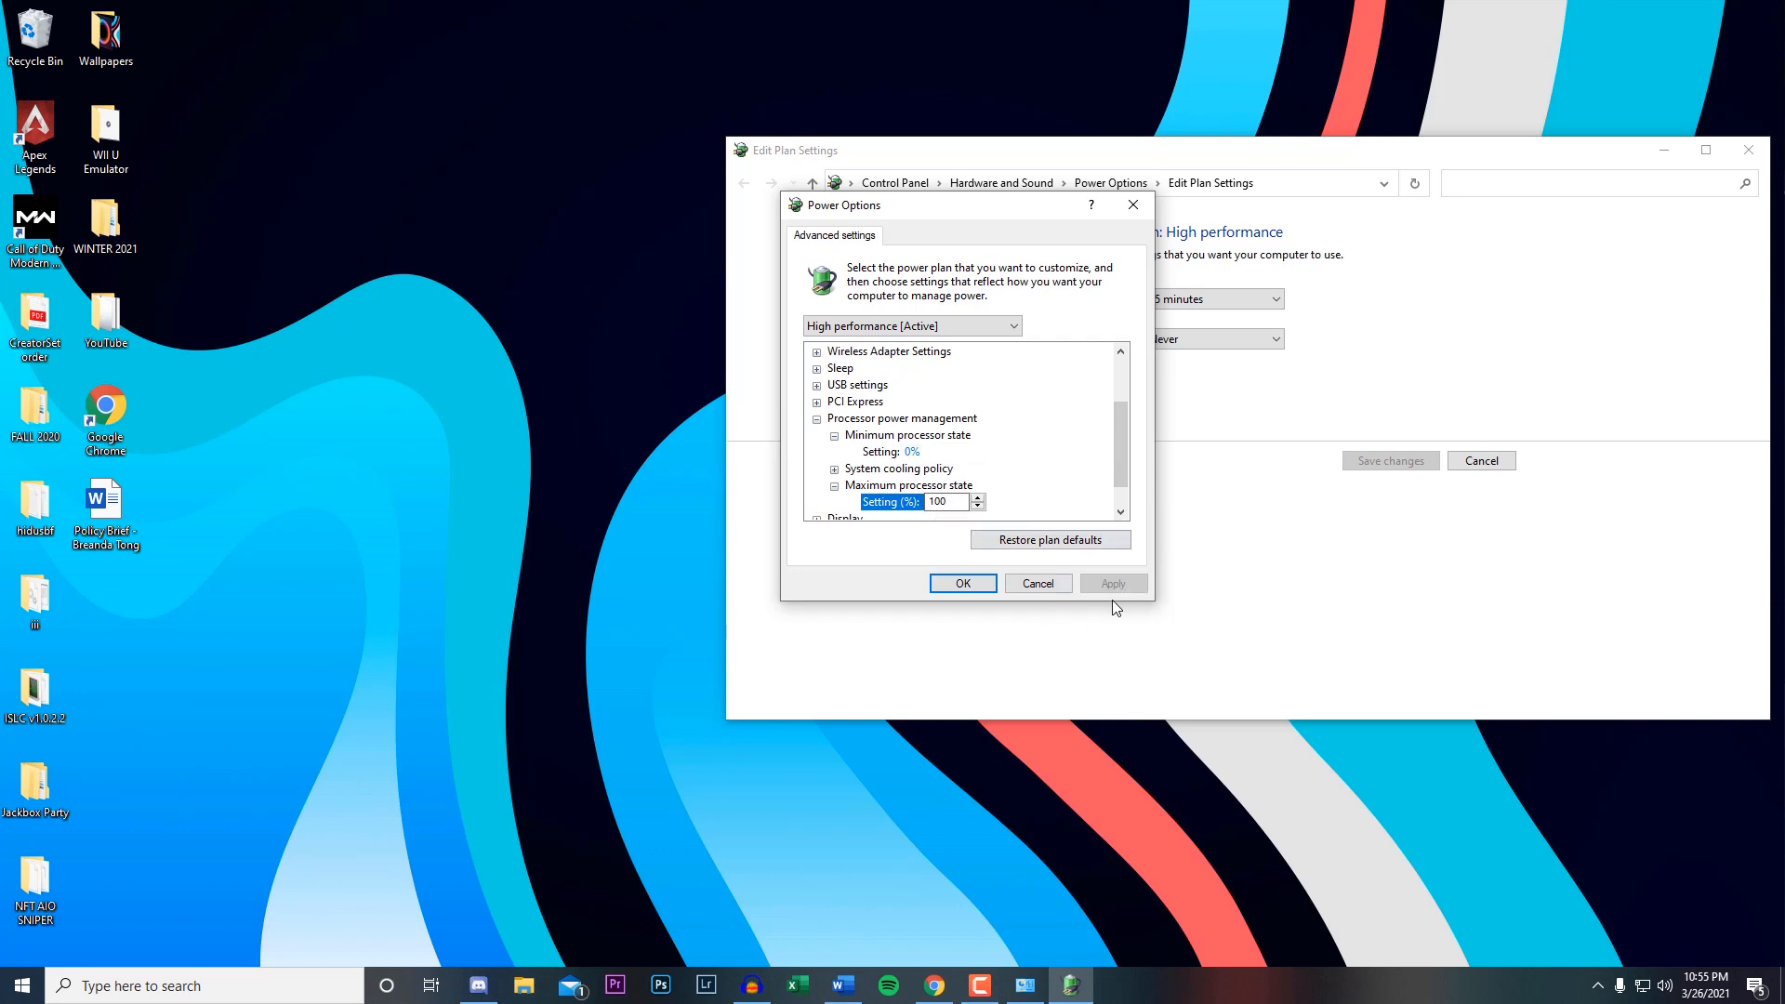
click(963, 583)
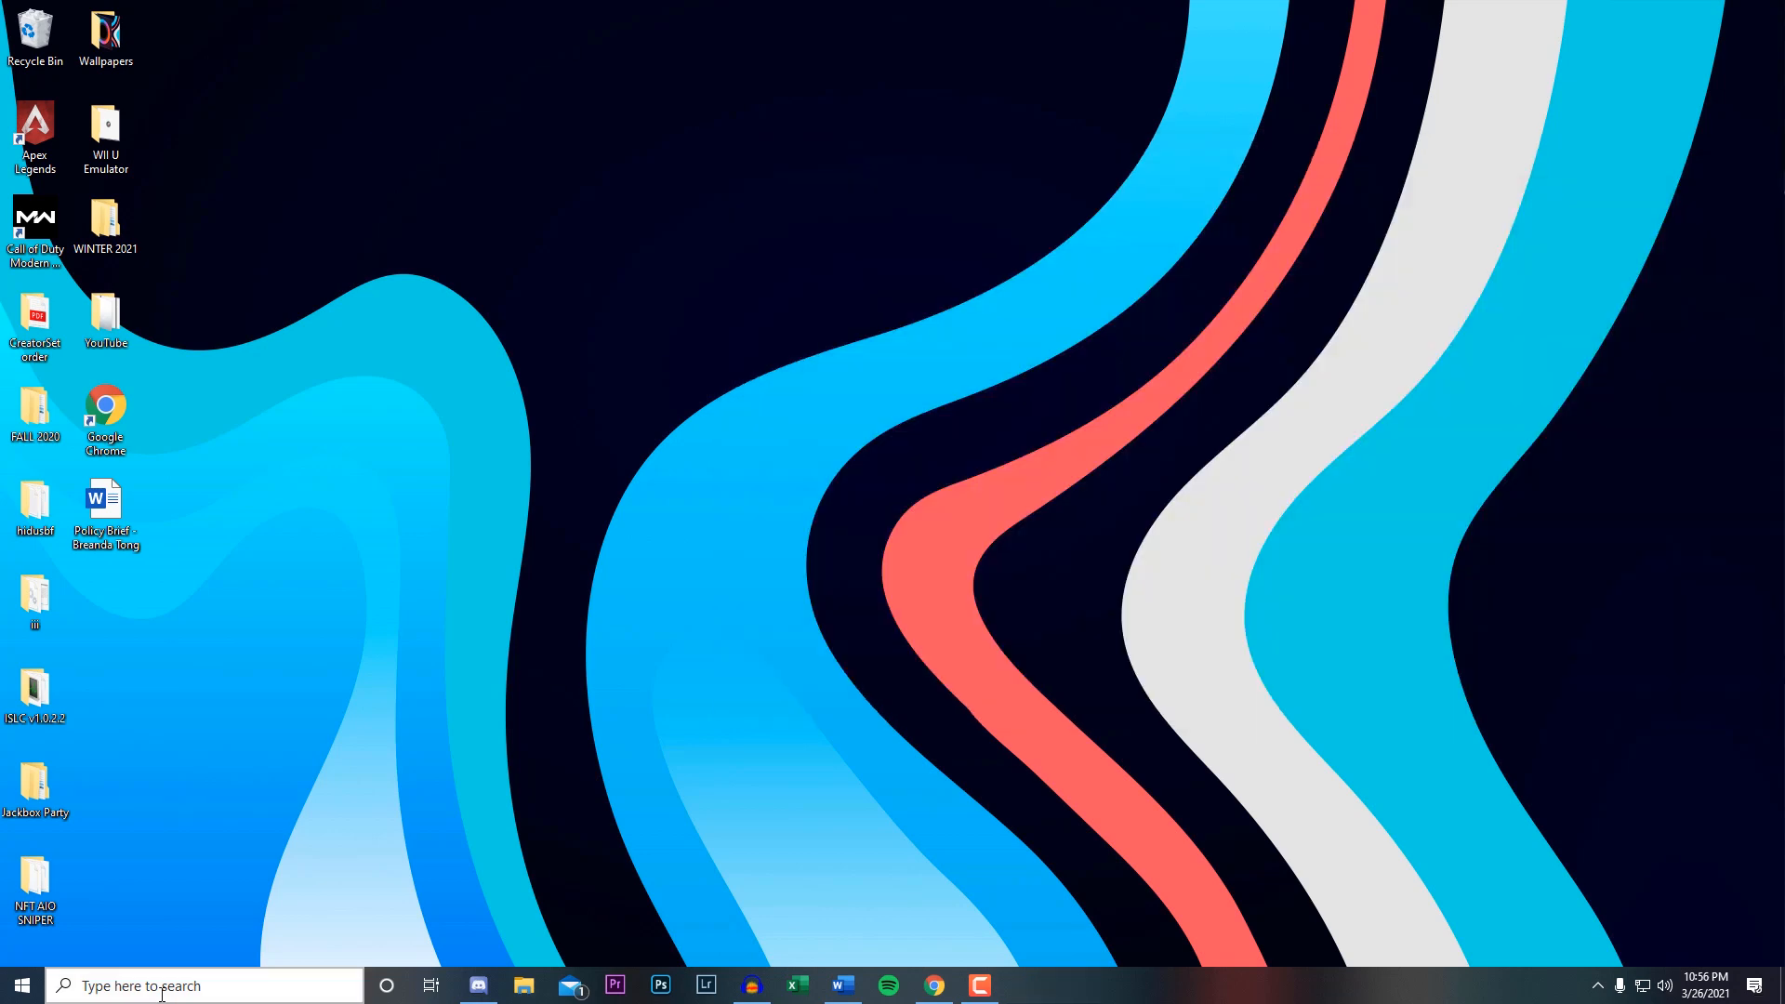
Find and open the Notifications & actions settings through Windows search and move the Settings window toward the screen's center.
click(155, 987)
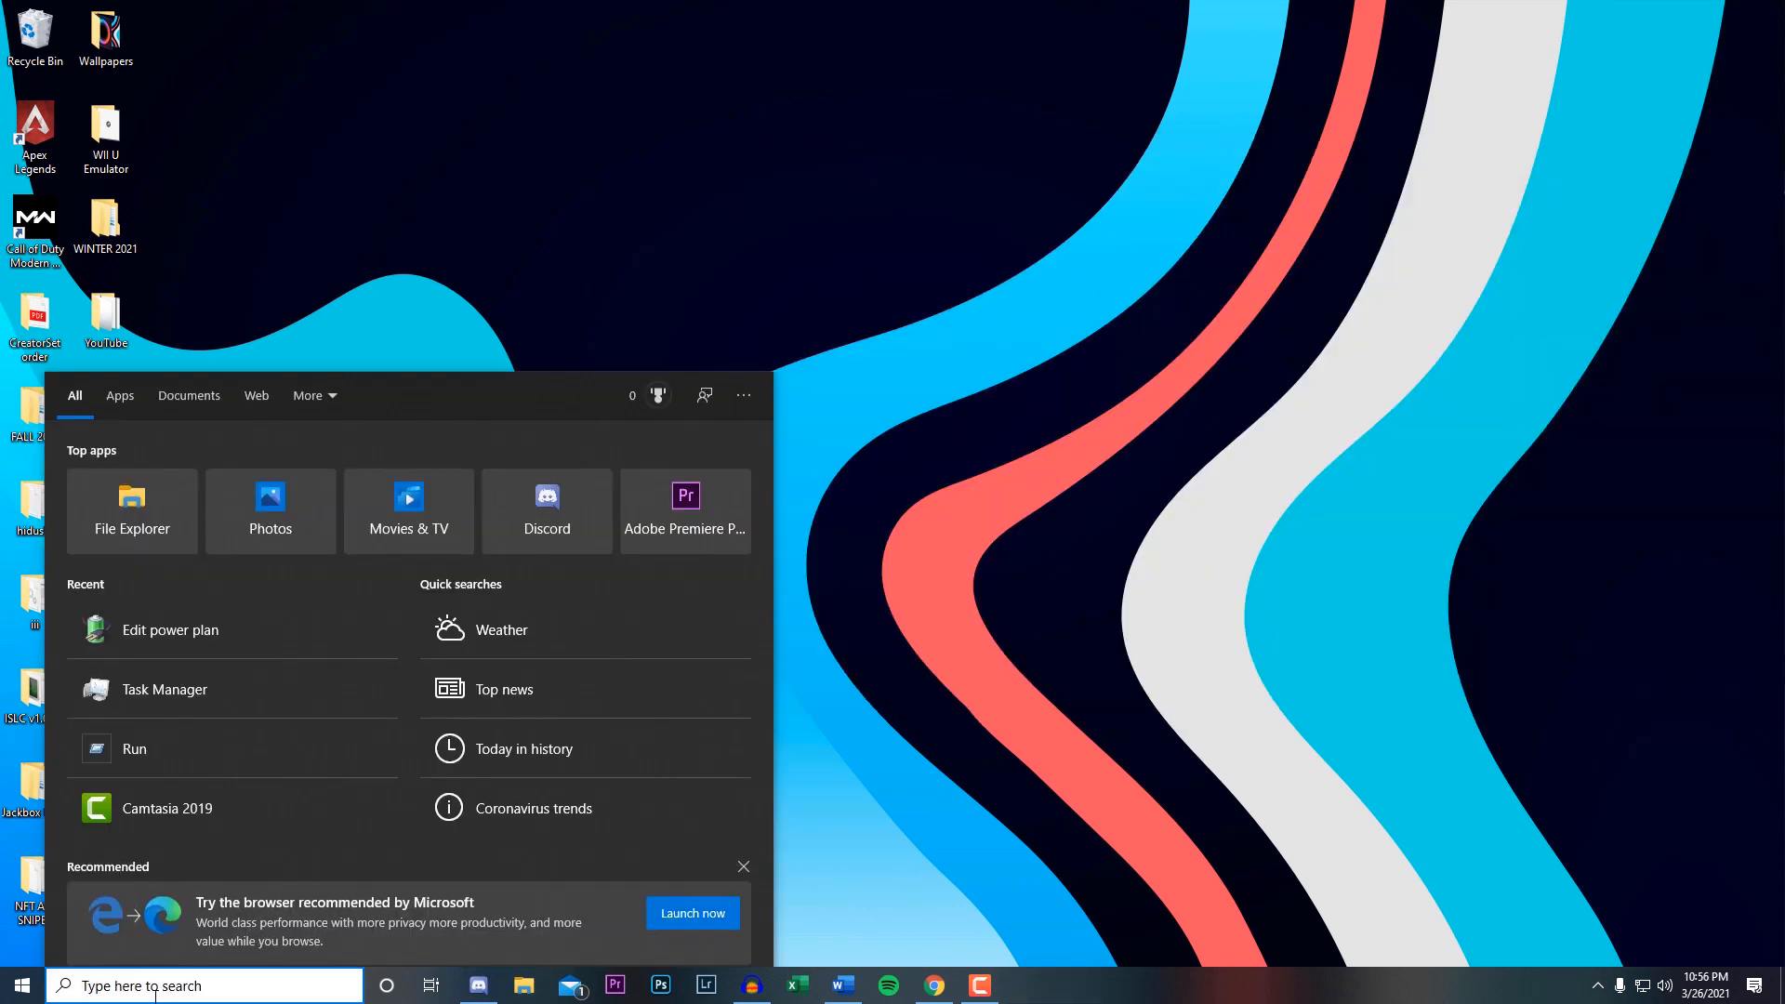
text(not)
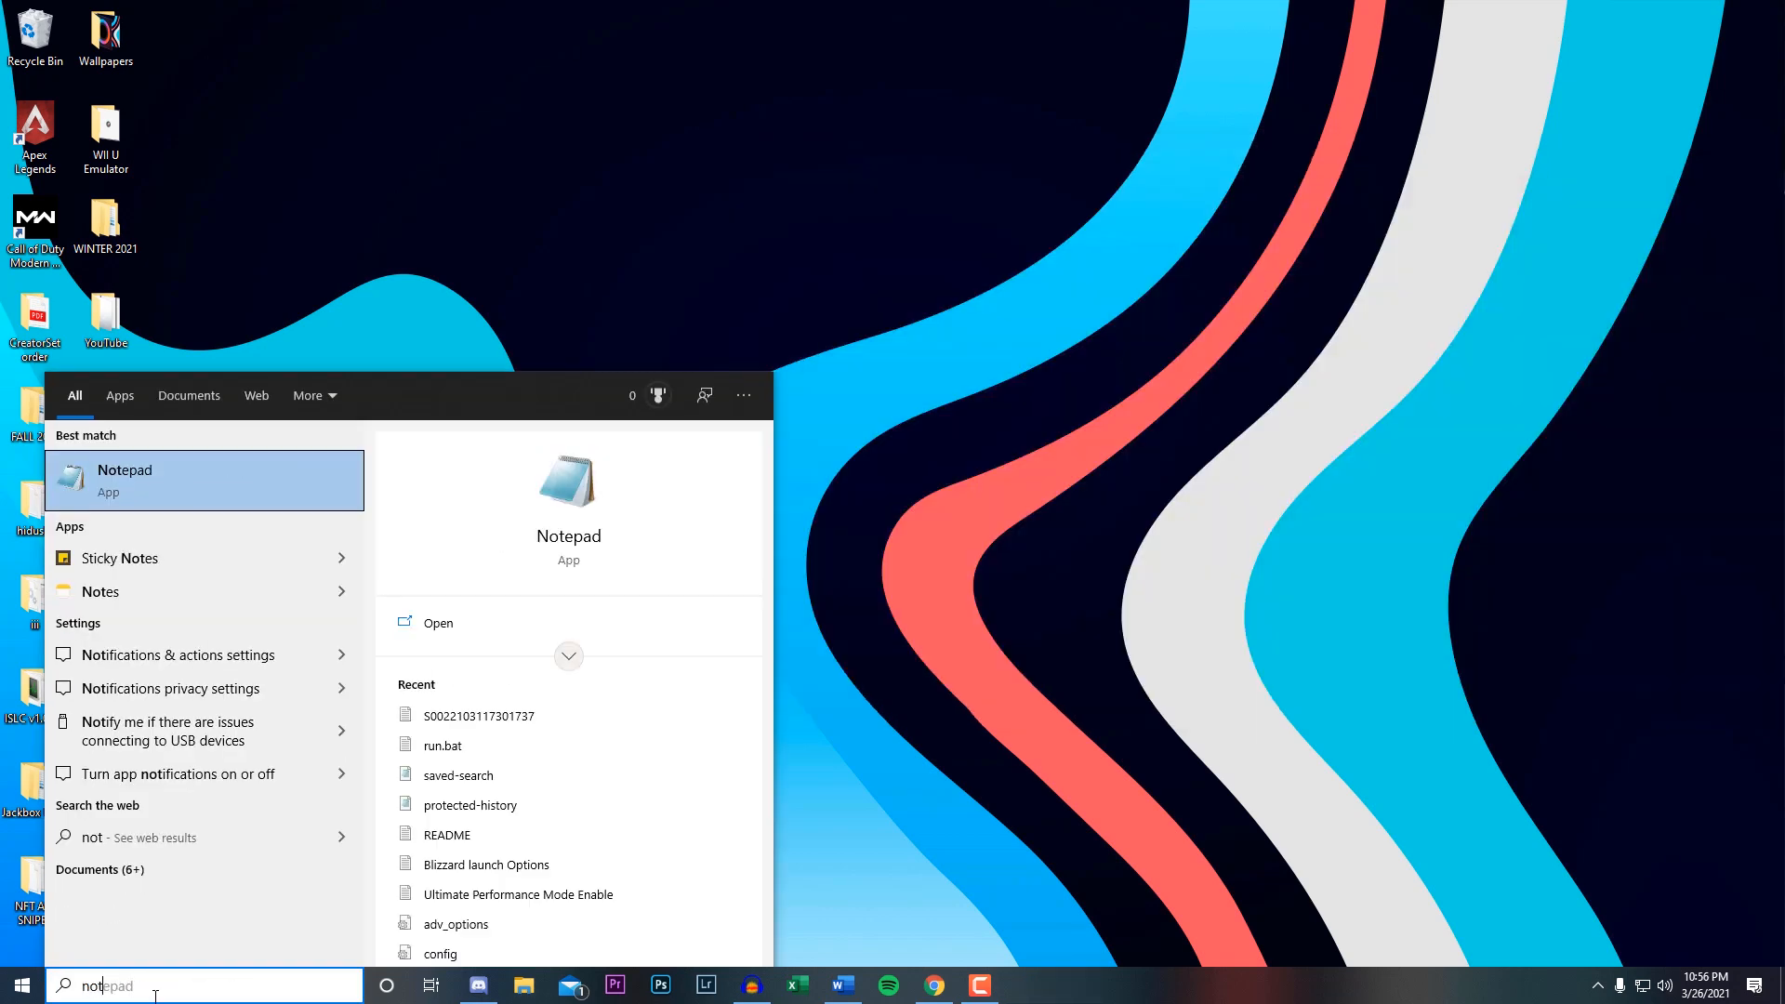
click(192, 658)
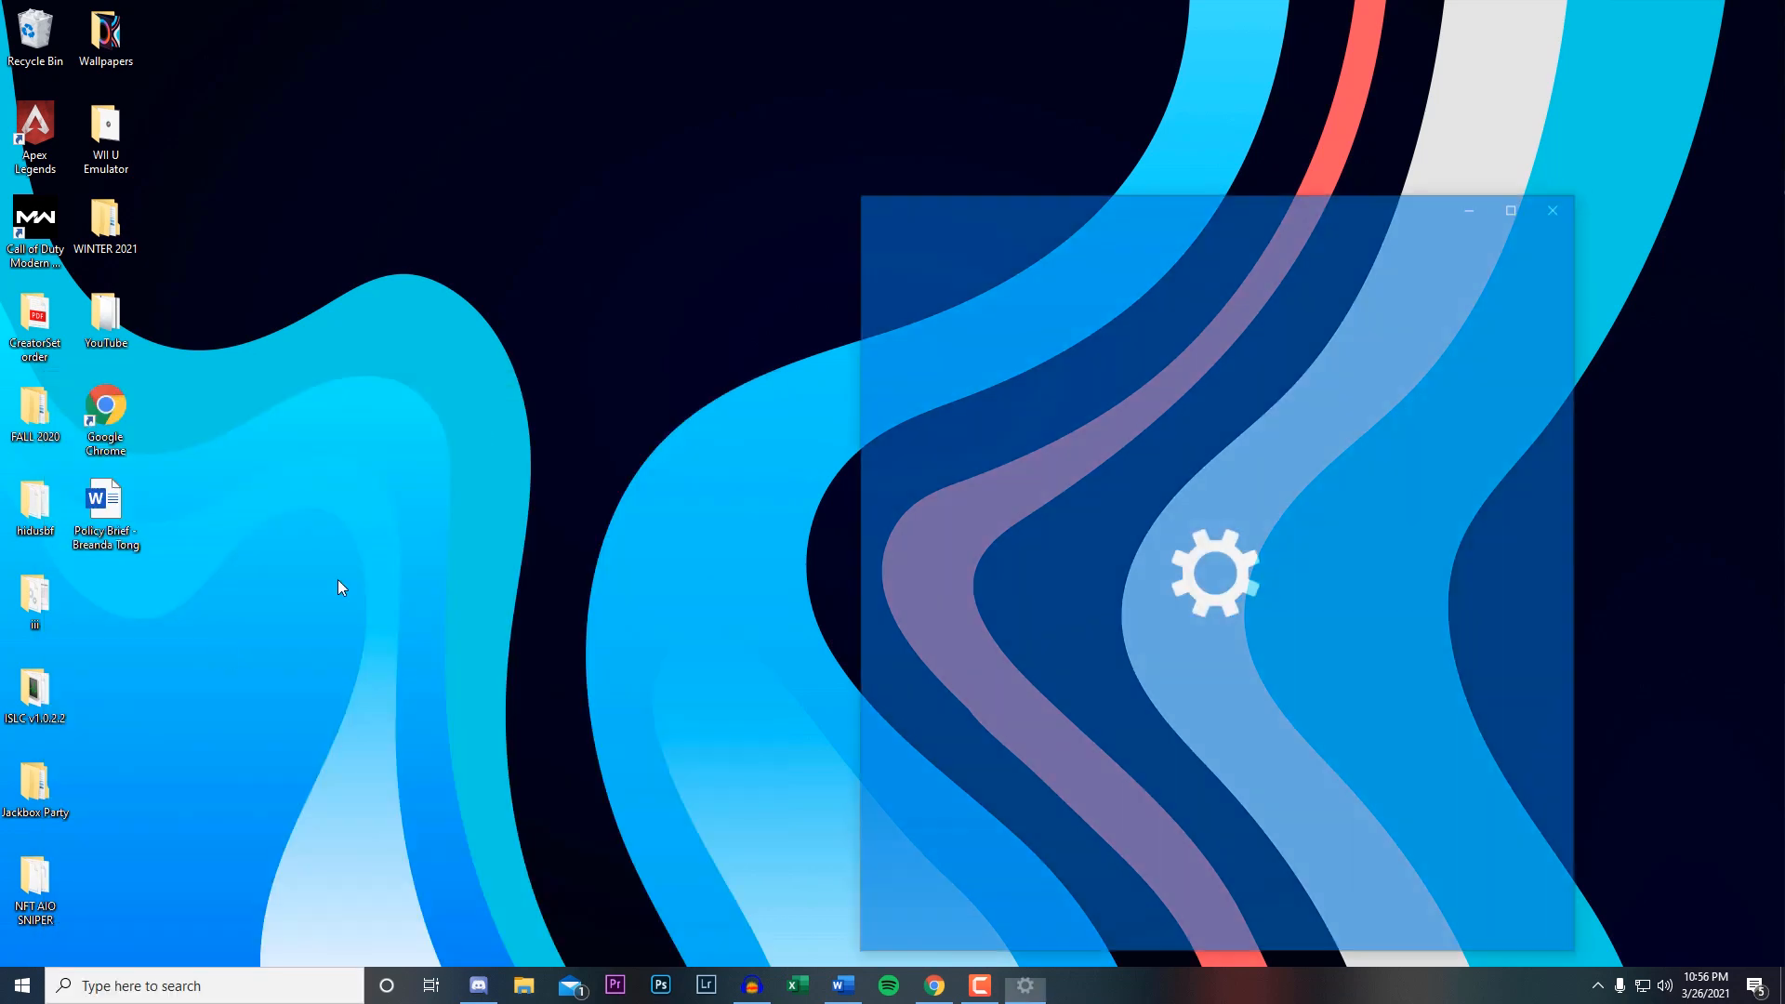
drag(1177, 206, 873, 90)
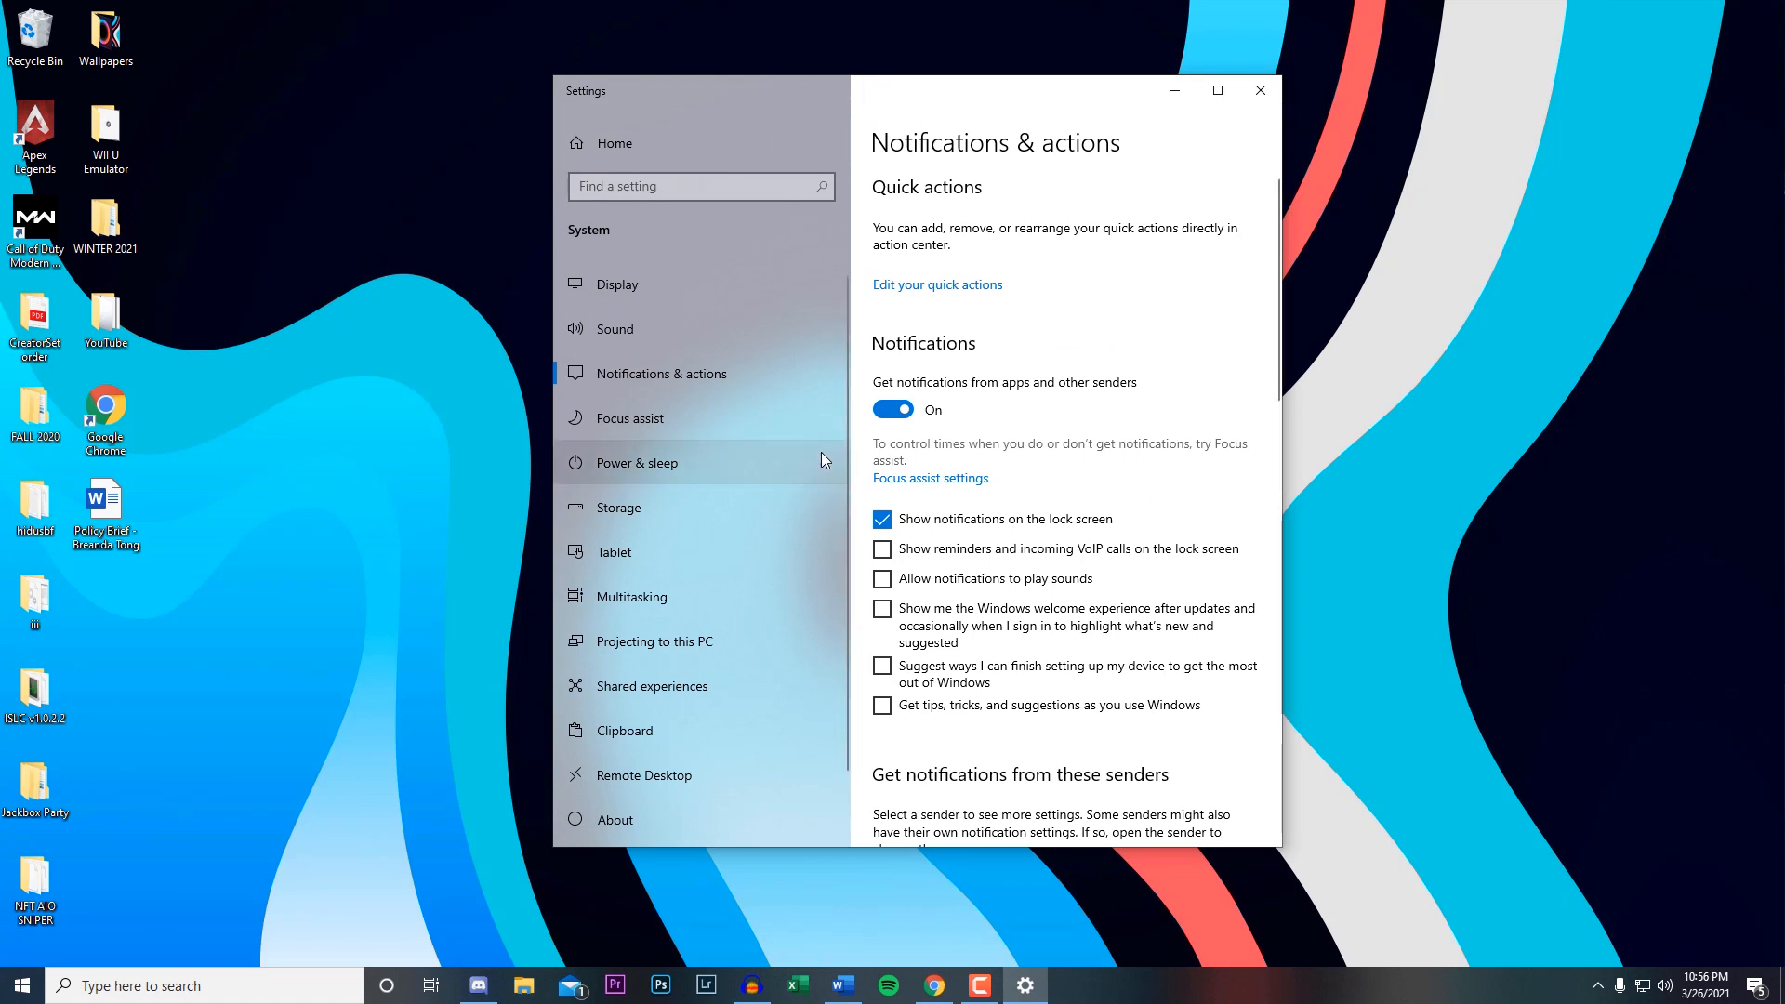
Turn off notifications from apps and other senders and close Settings.
click(892, 410)
scroll(1120, 509, down, 3)
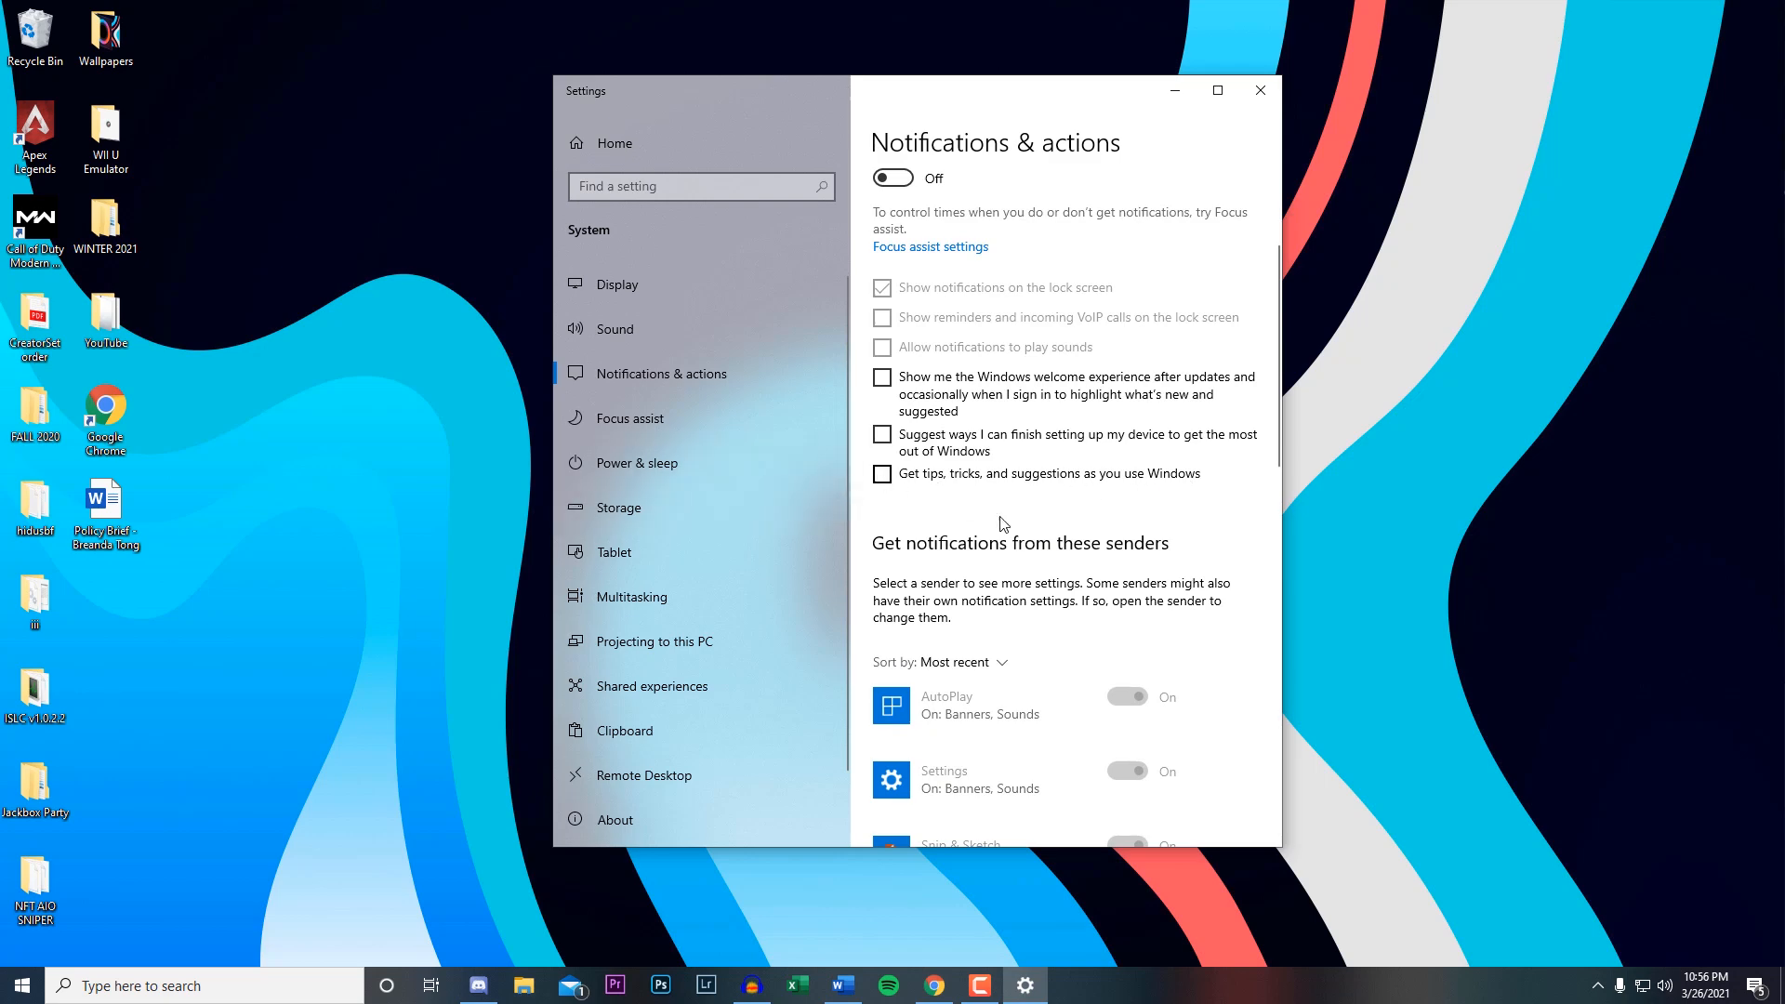
scroll(1051, 526, down, 15)
scroll(1179, 544, up, 15)
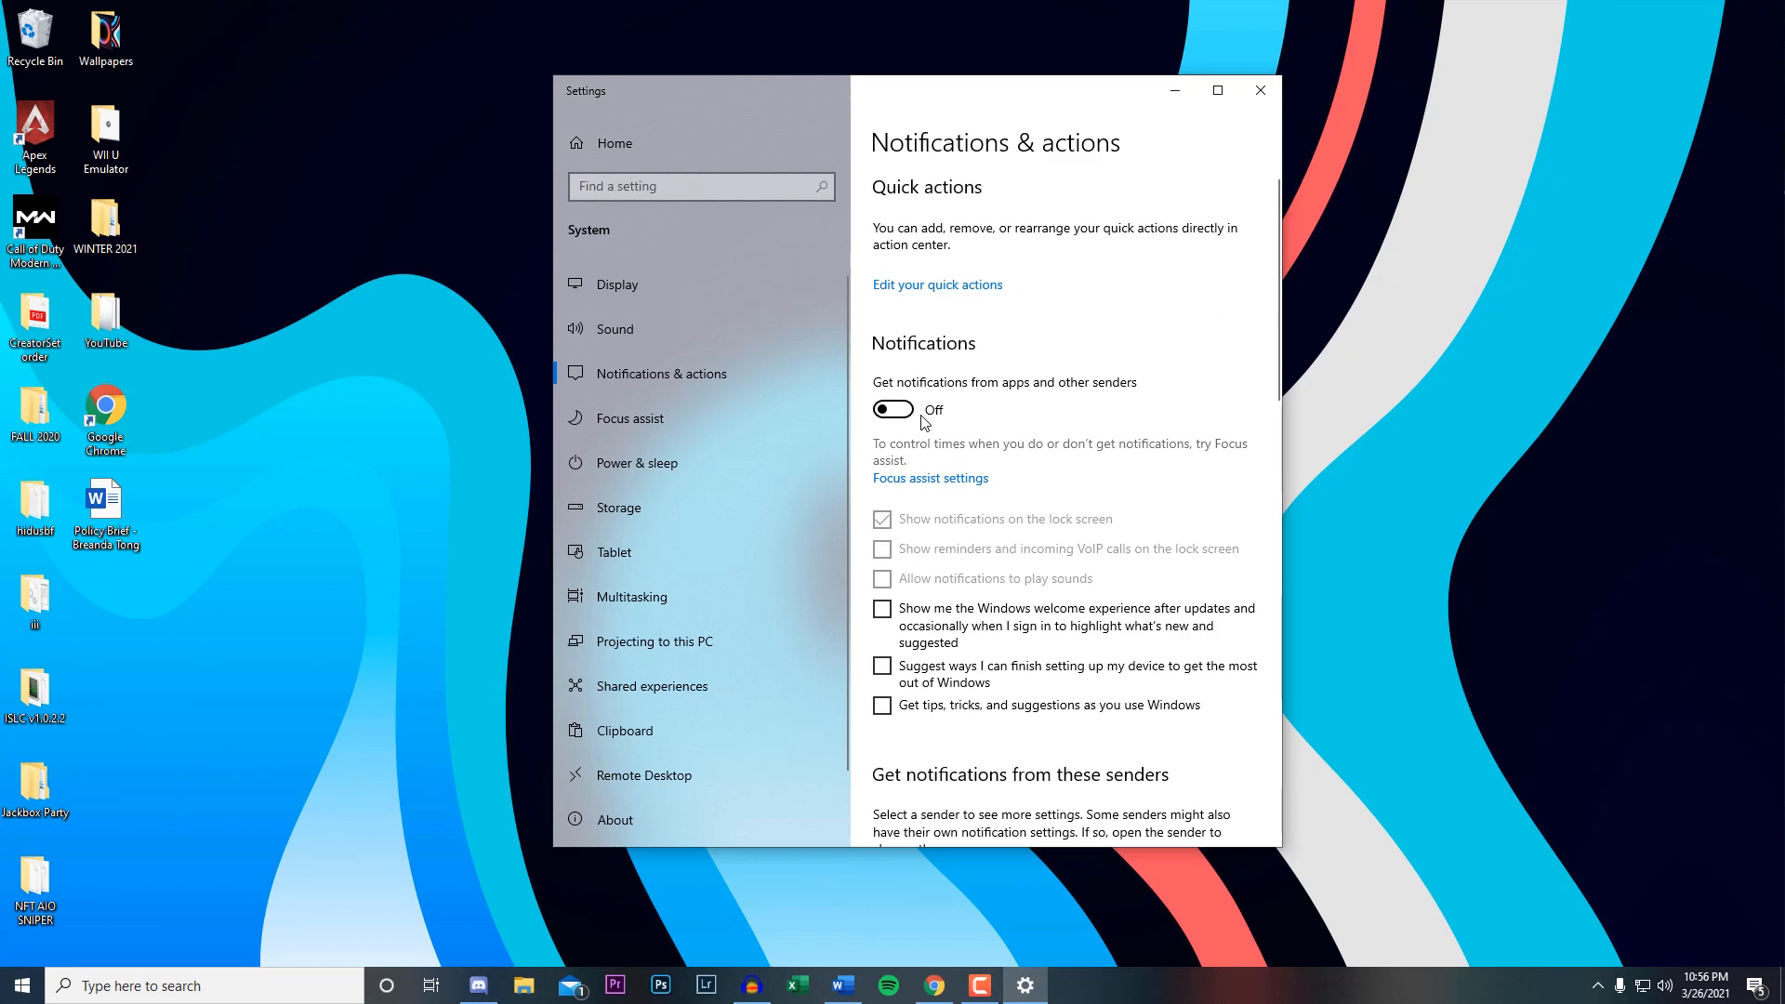
click(1270, 93)
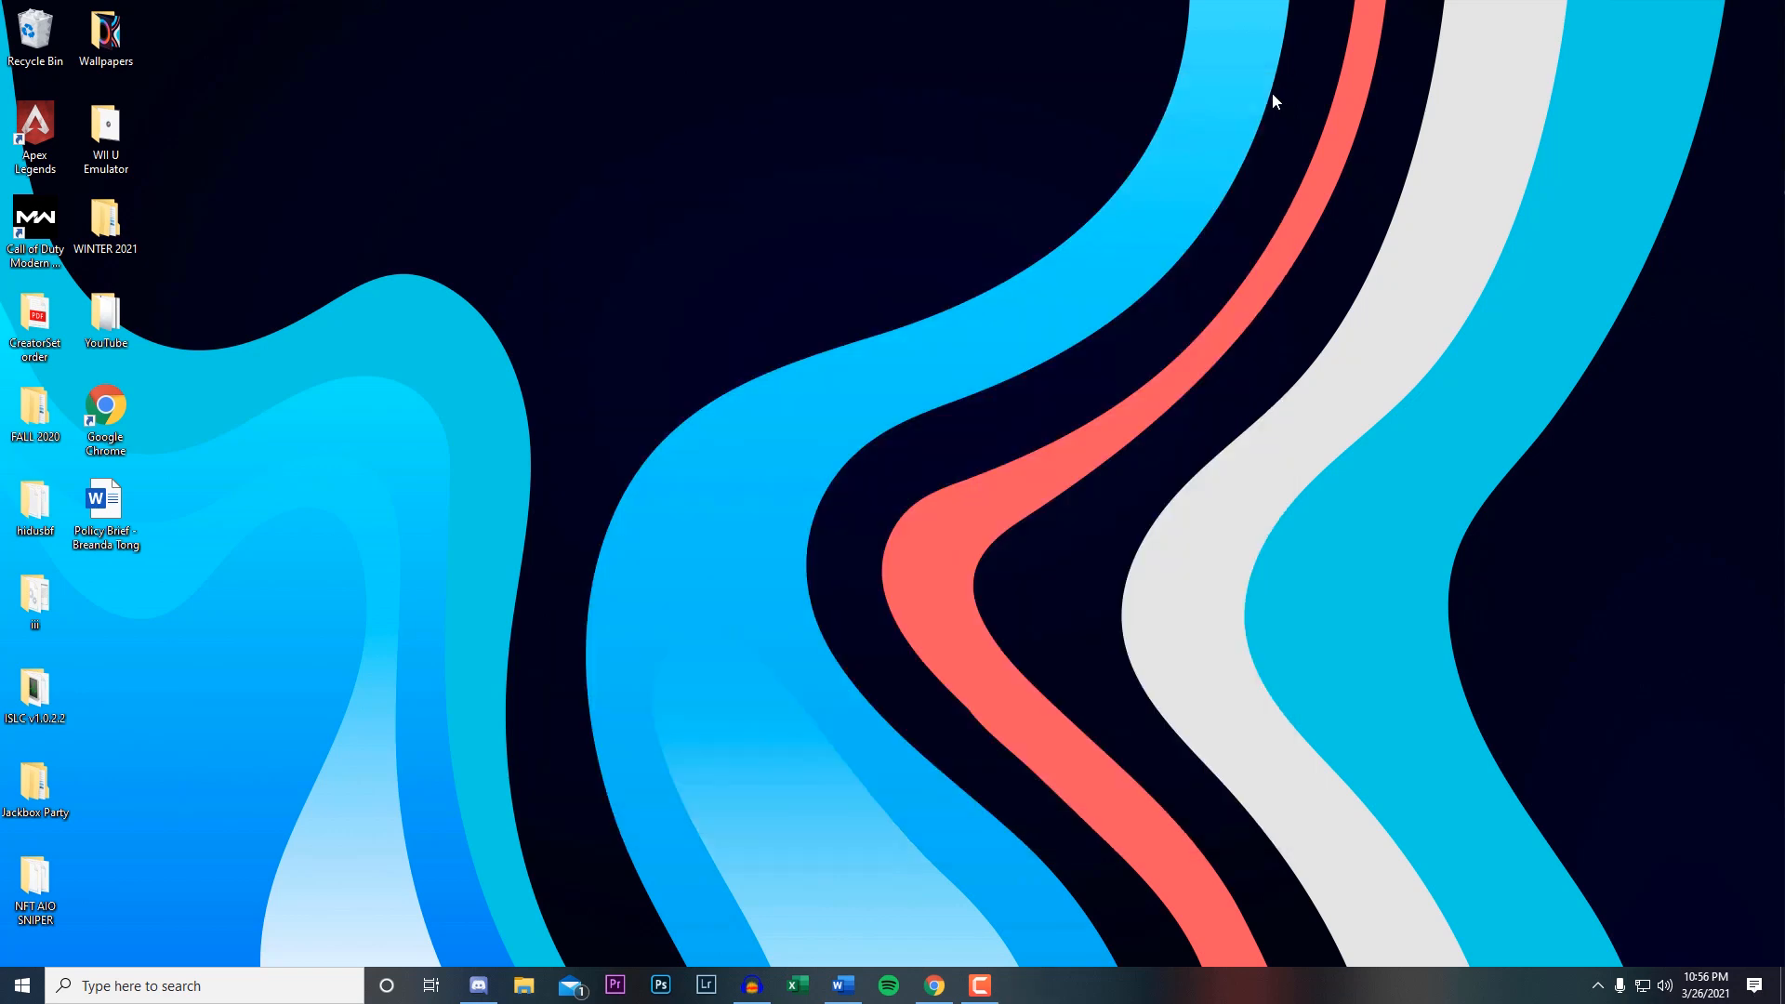
Open the general Privacy settings through Windows search and stop apps from using the advertising ID.
click(202, 988)
text(pri)
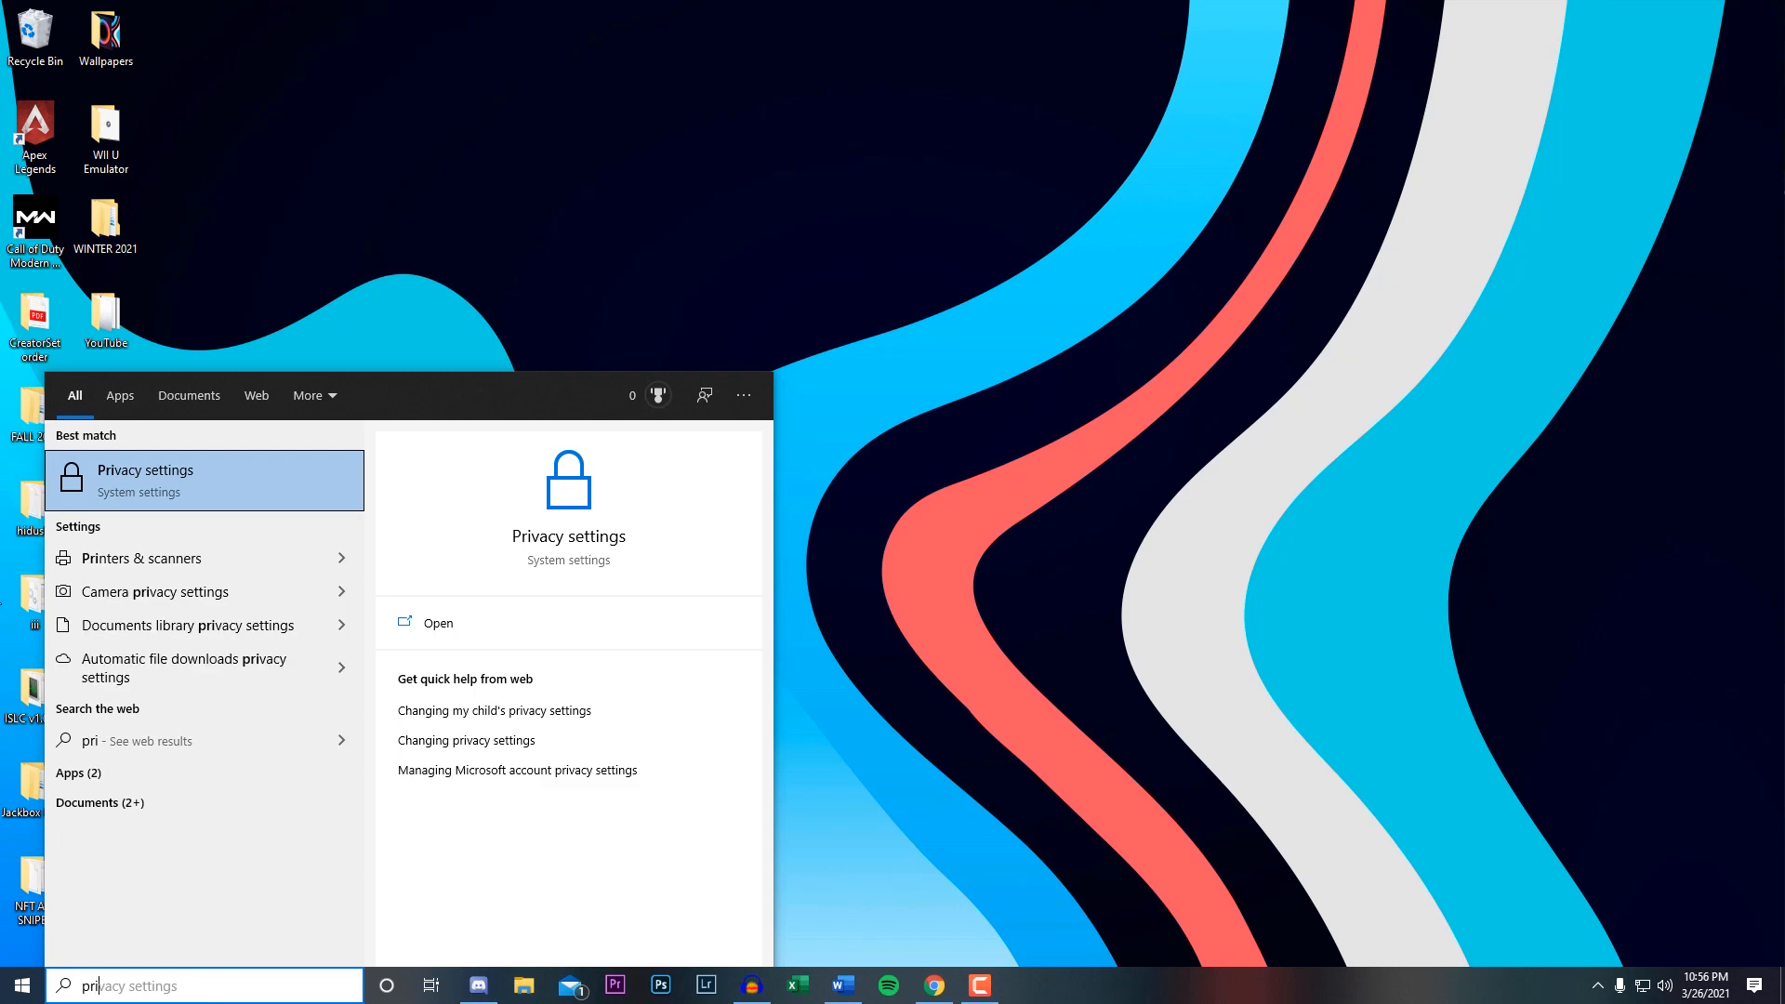
click(162, 505)
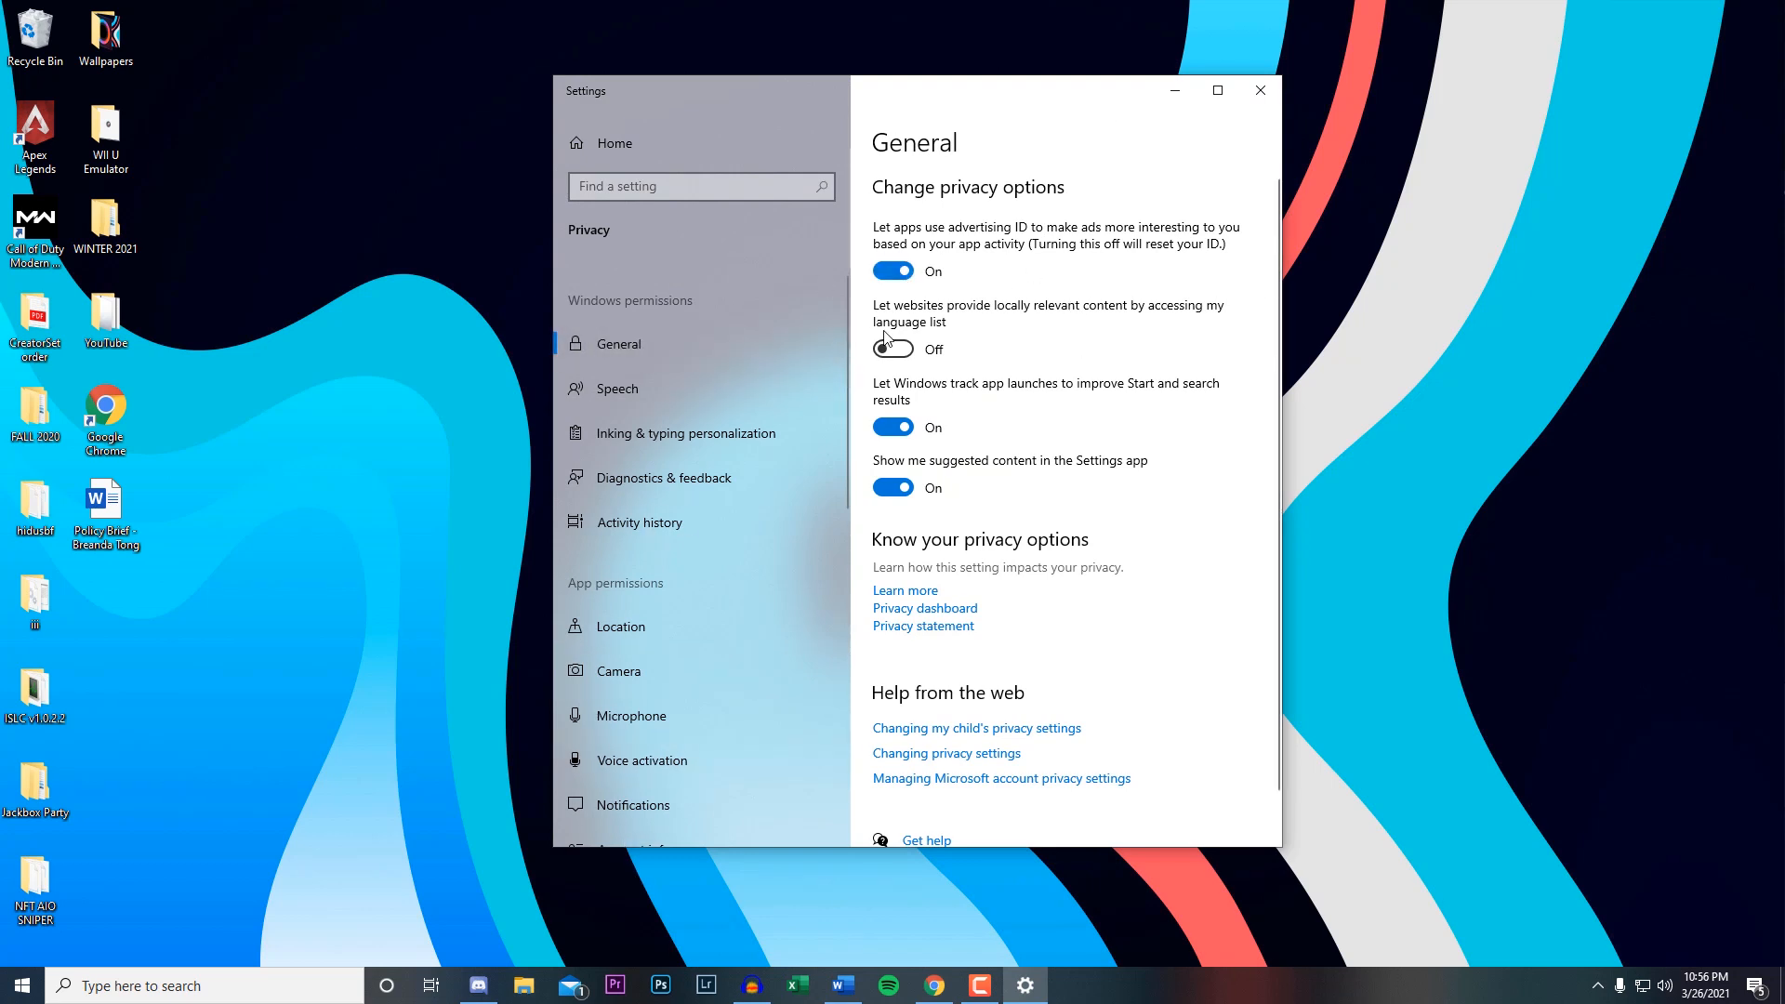
click(893, 271)
In the Background apps privacy settings, stop Skype, Office, OneNote for Windows 10 and Xbox Console Companion from running in the background.
scroll(776, 566, down, 3)
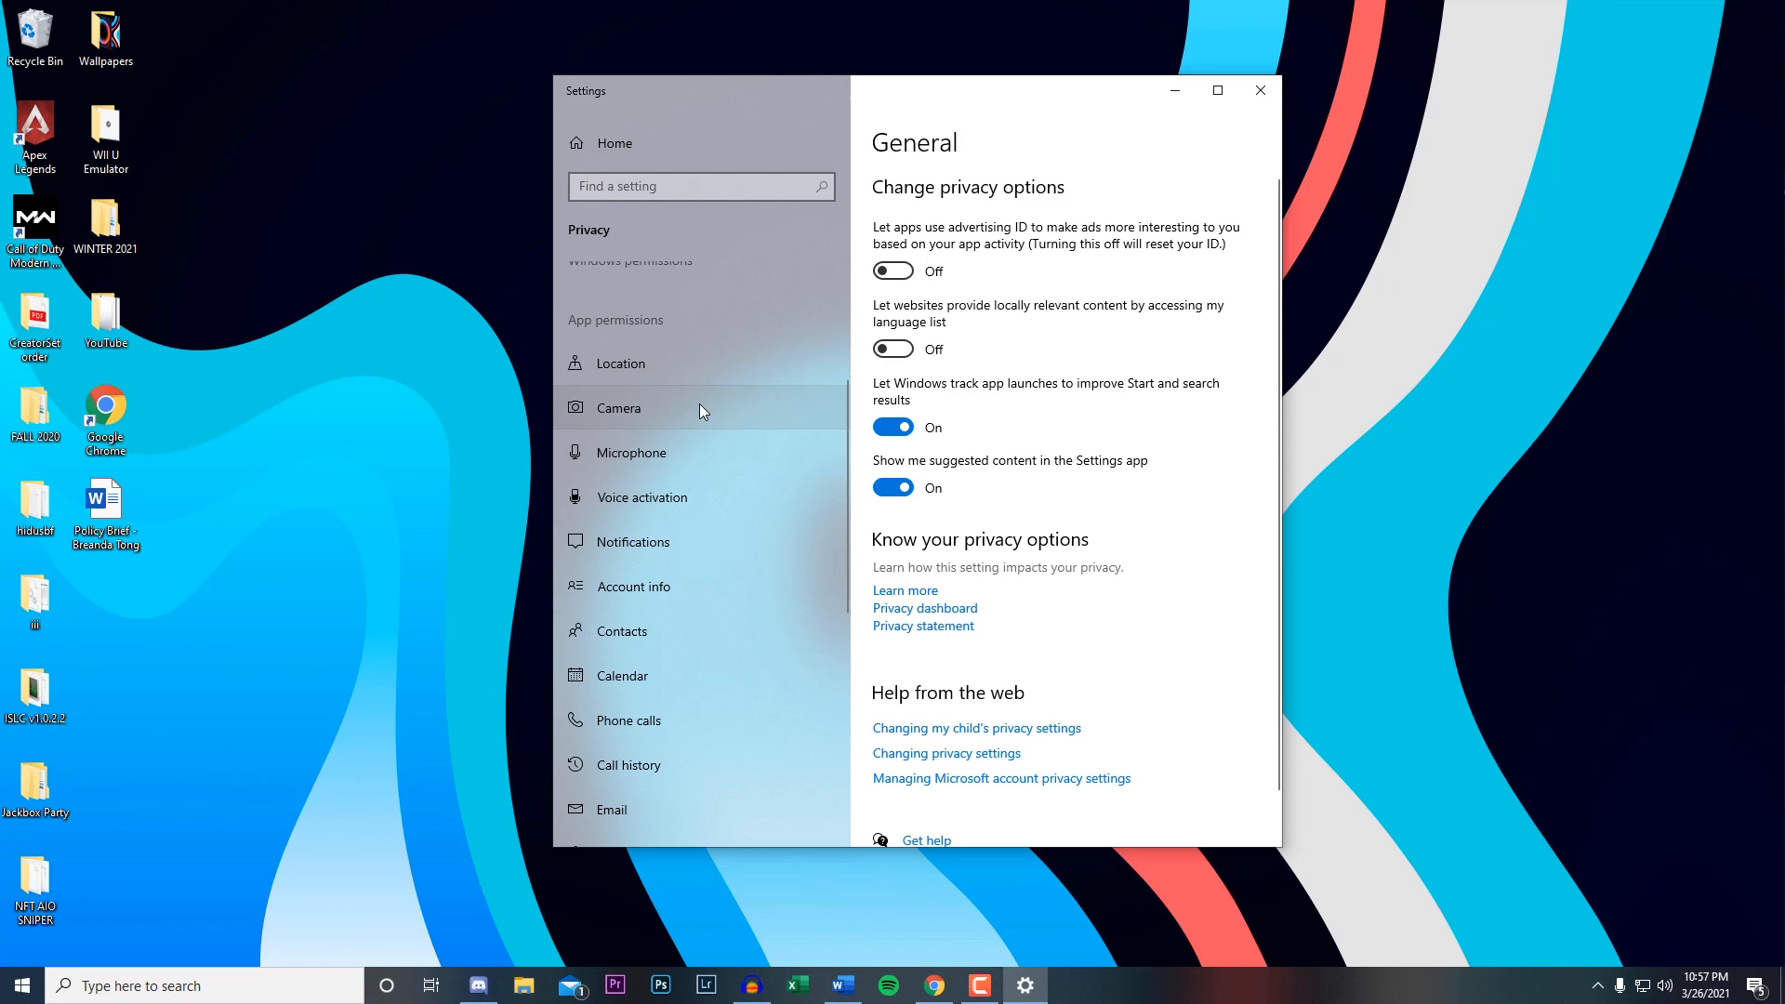
scroll(766, 588, down, 5)
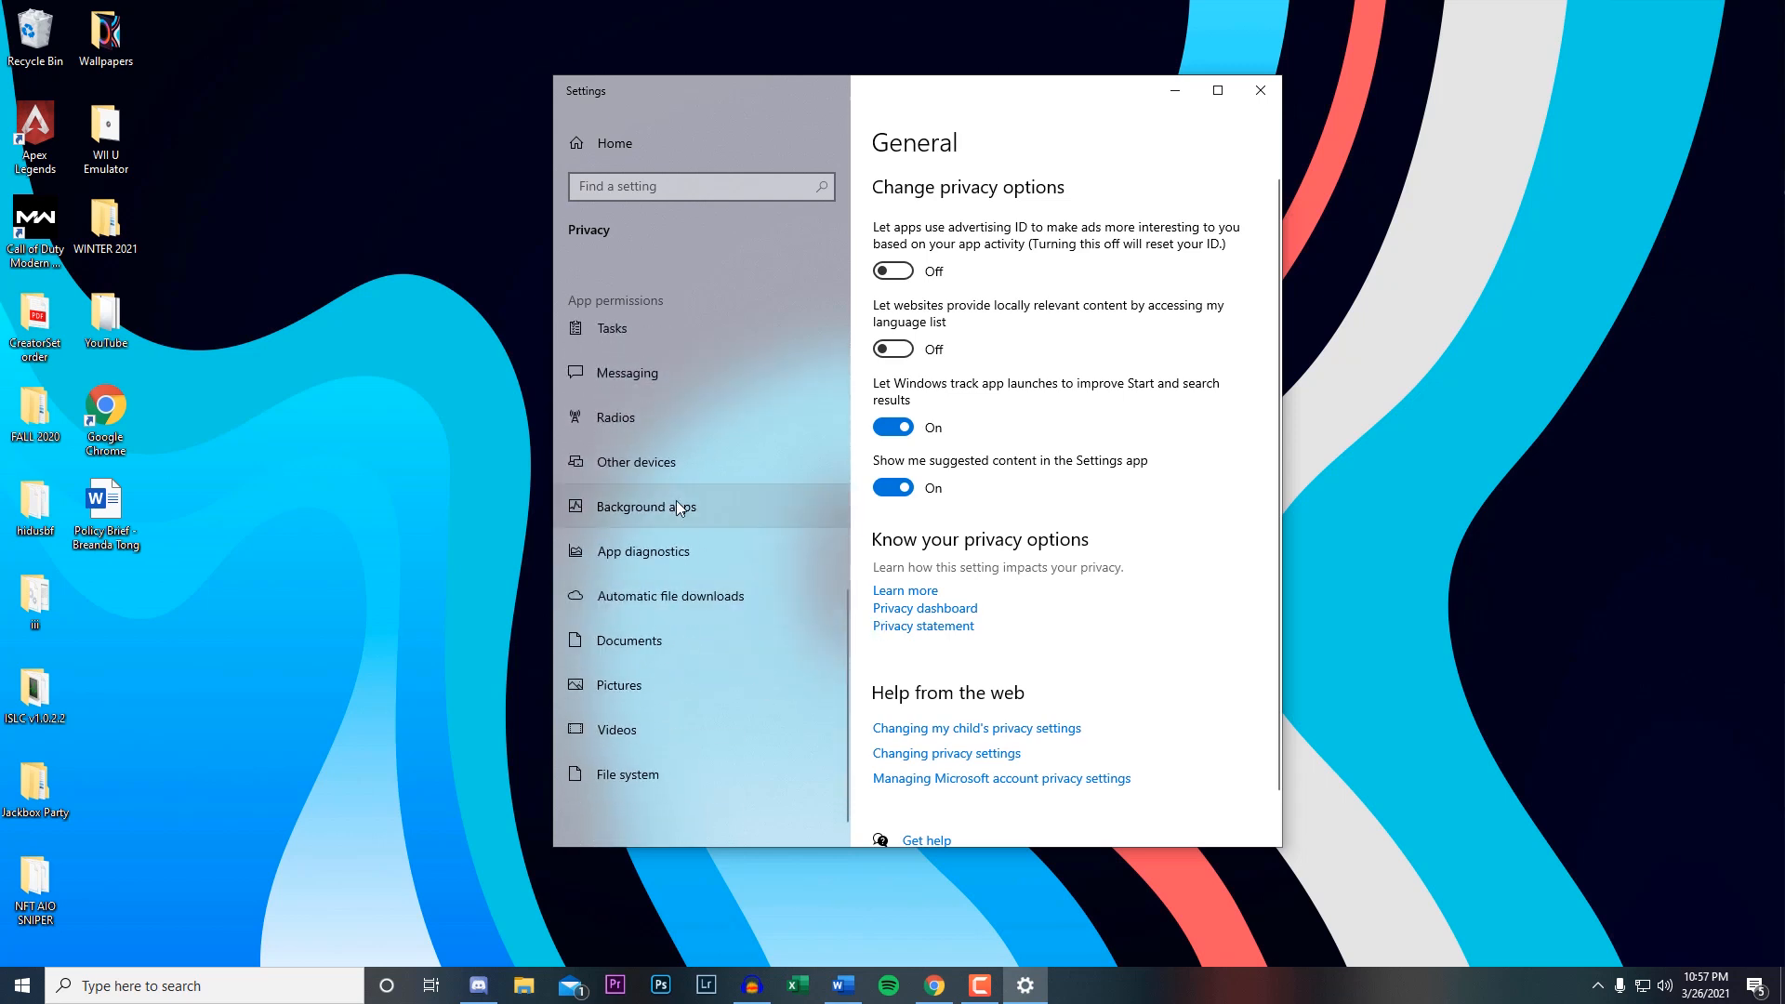
click(689, 507)
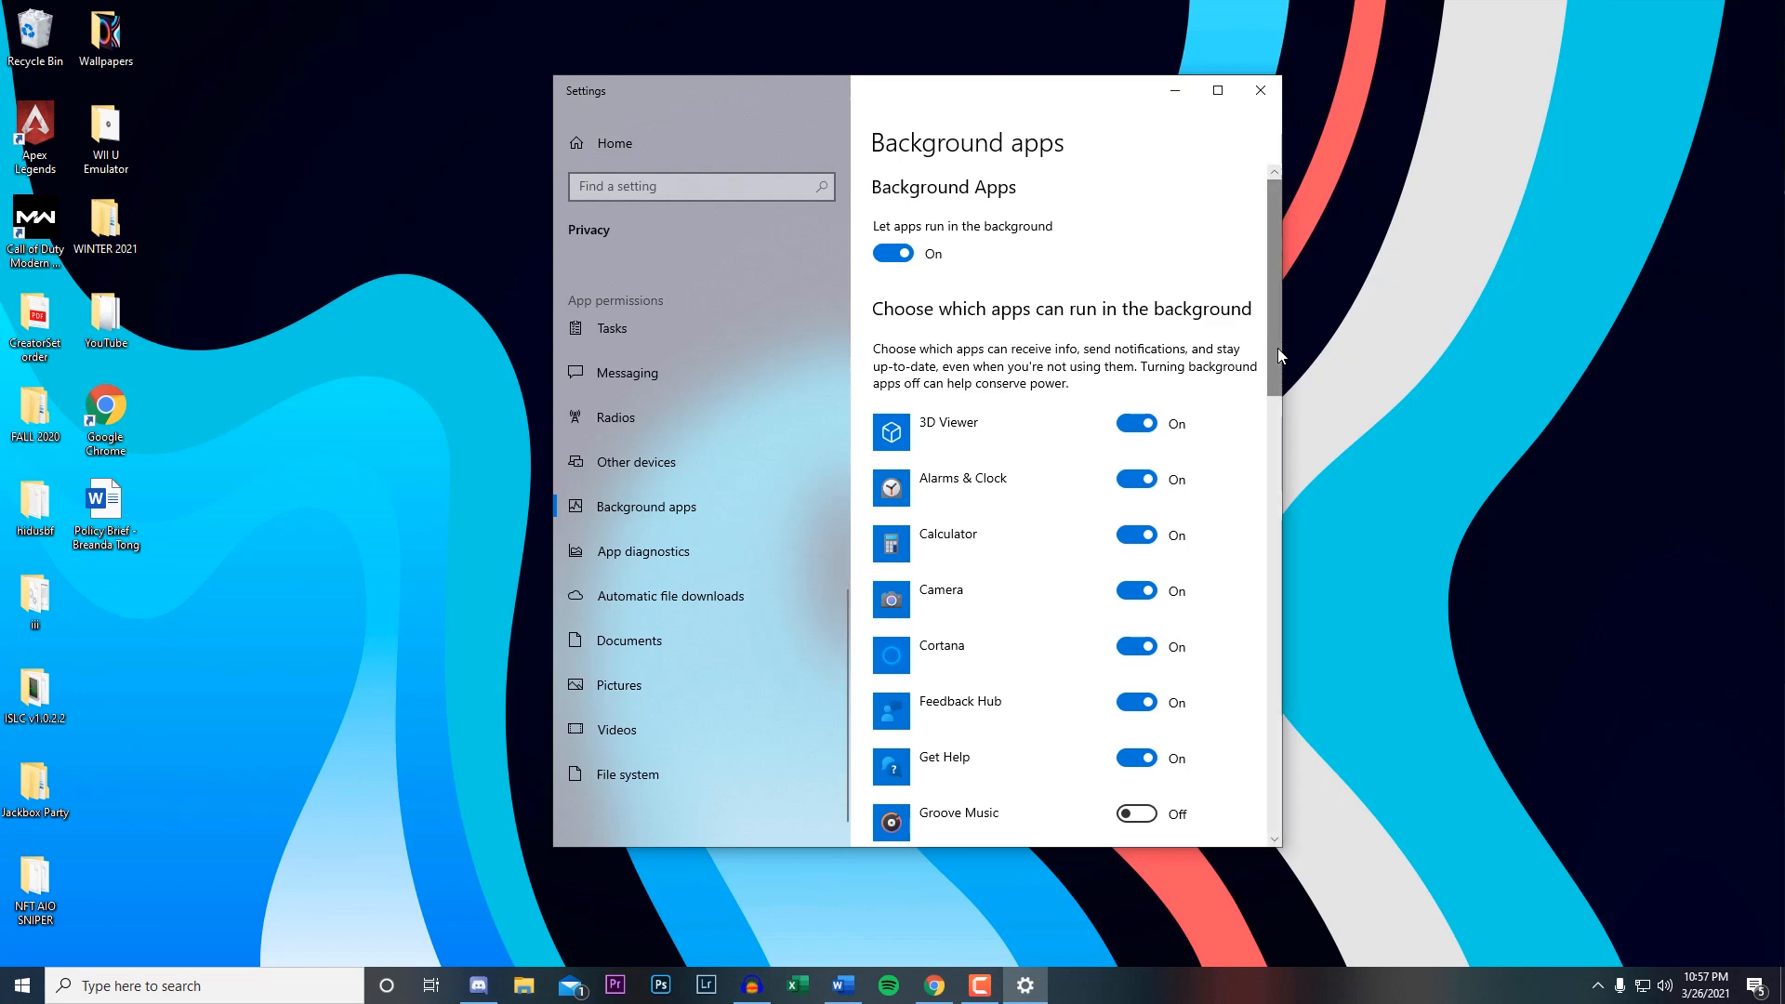
scroll(1218, 649, down, 8)
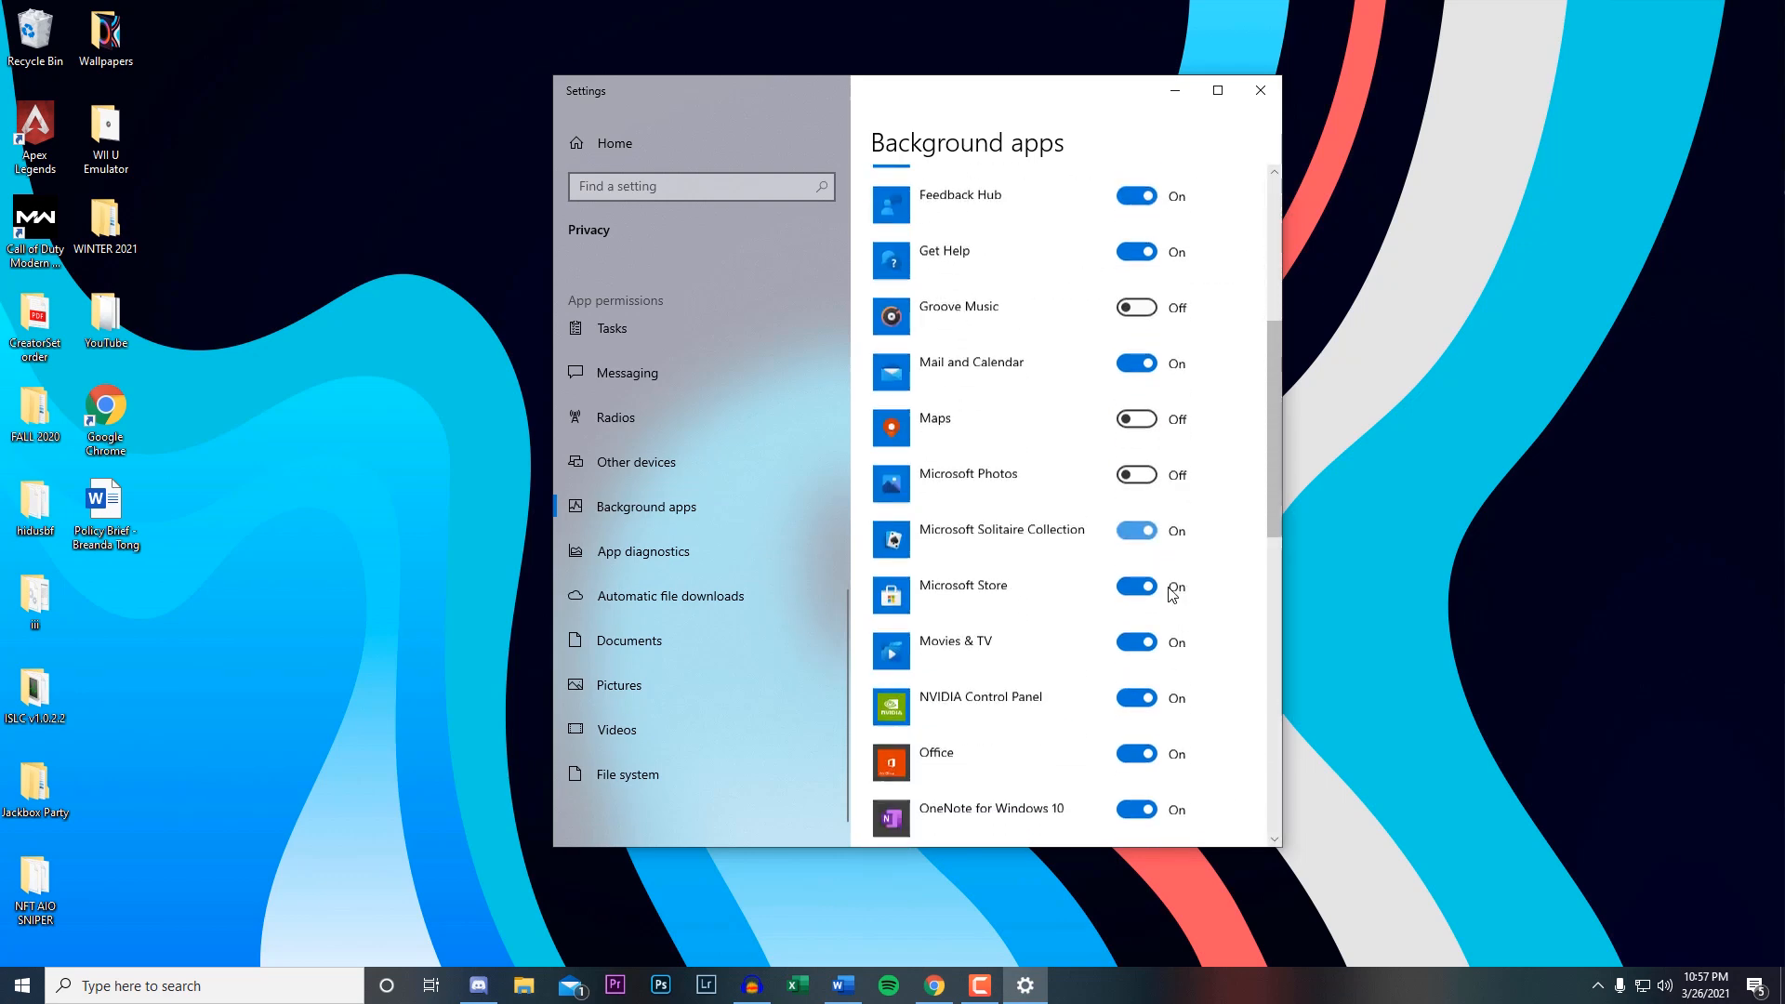
scroll(1173, 595, down, 5)
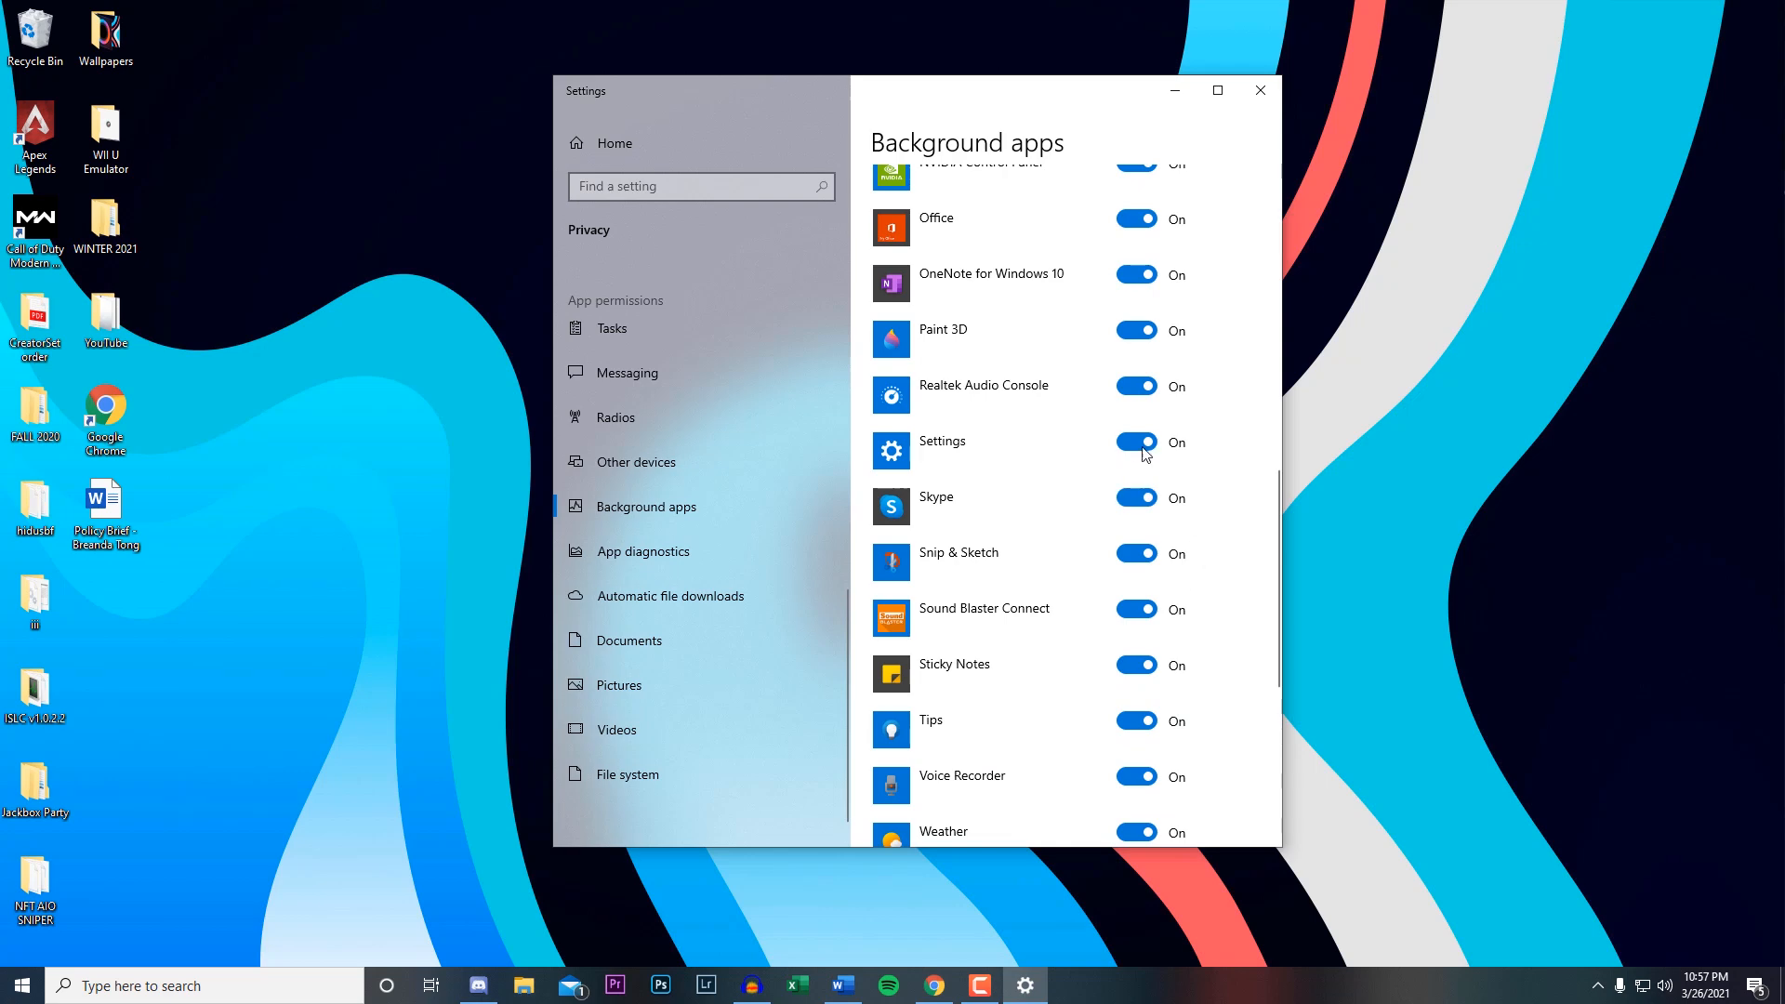
click(1152, 499)
scroll(1152, 502, up, 3)
click(1151, 452)
click(1136, 506)
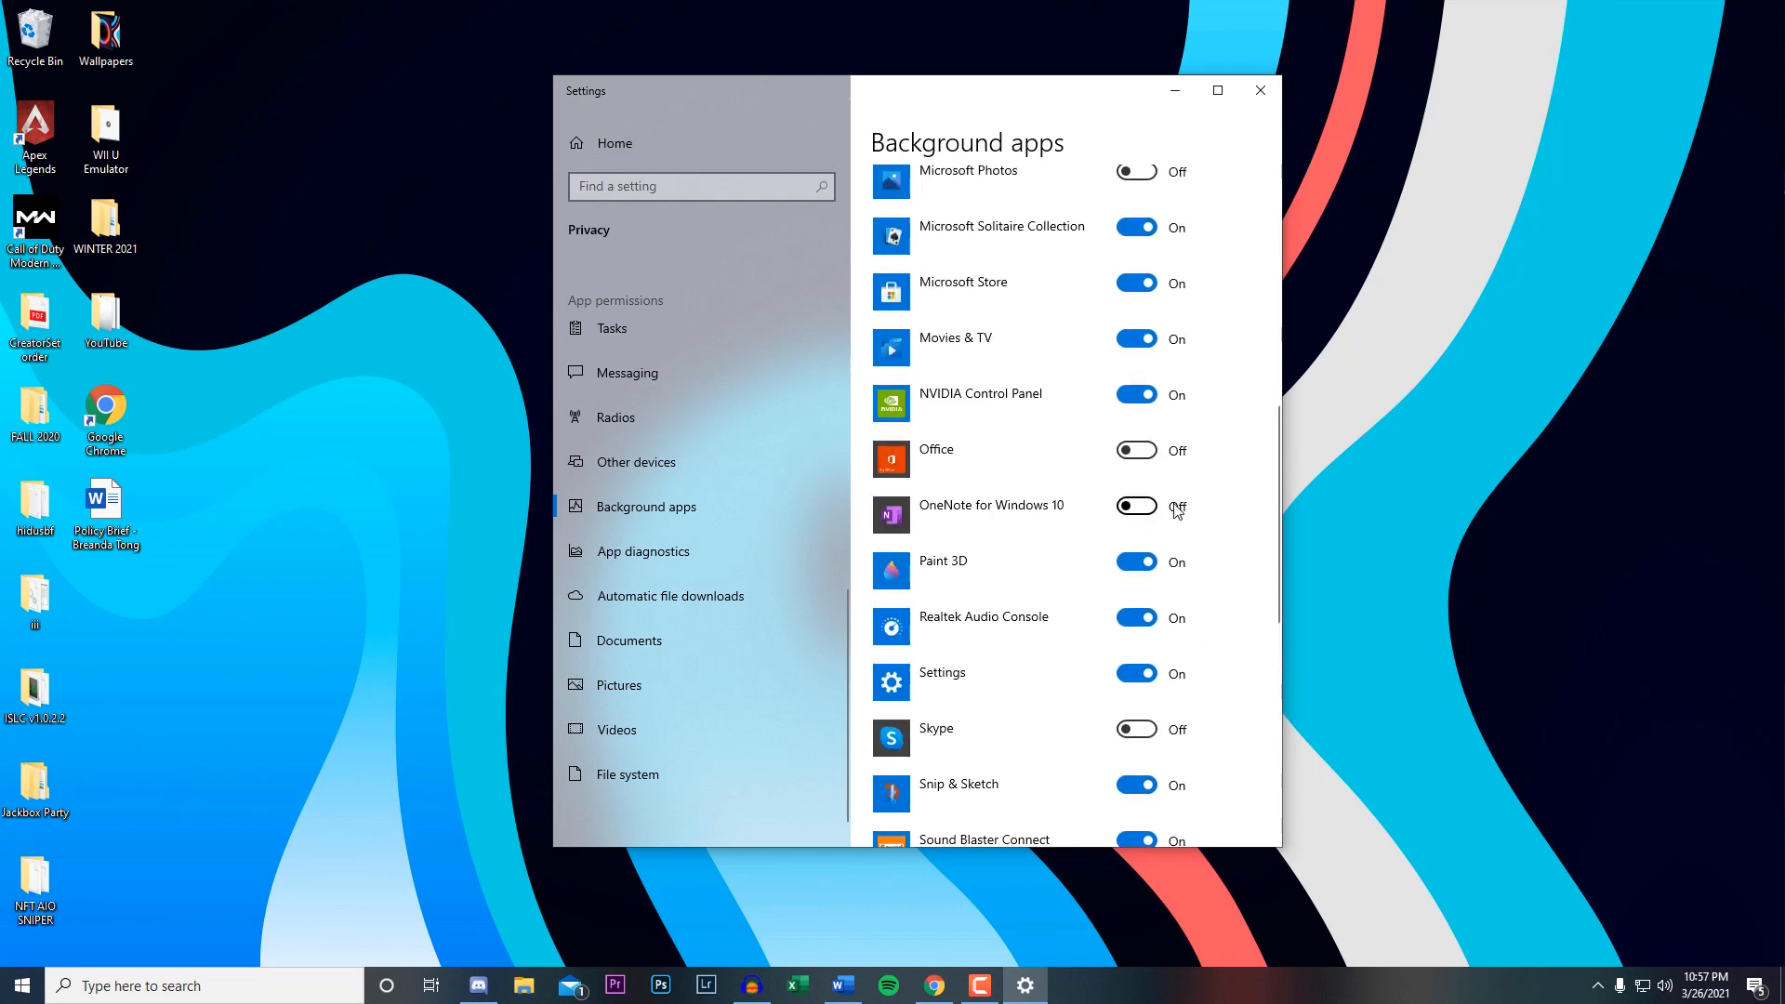
scroll(1154, 516, down, 5)
click(1152, 600)
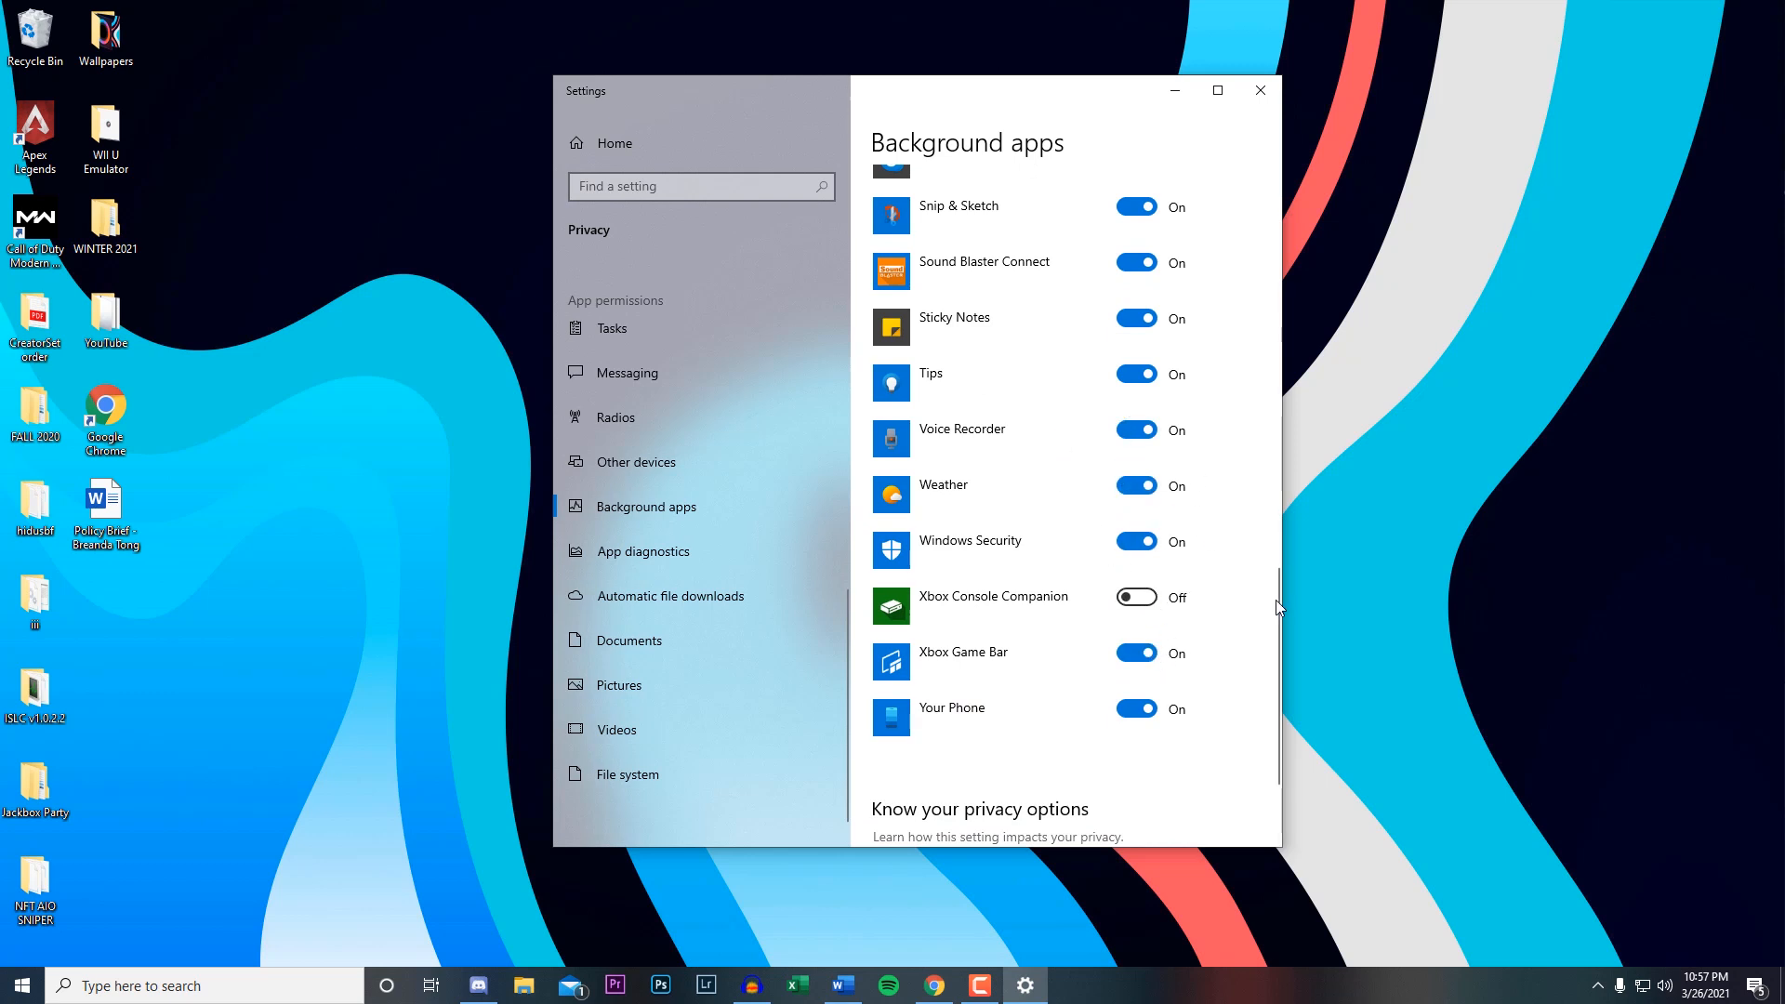
Turn off app access to the device's location in the Location privacy settings.
scroll(688, 505, up, 6)
click(645, 454)
scroll(978, 495, down, 2)
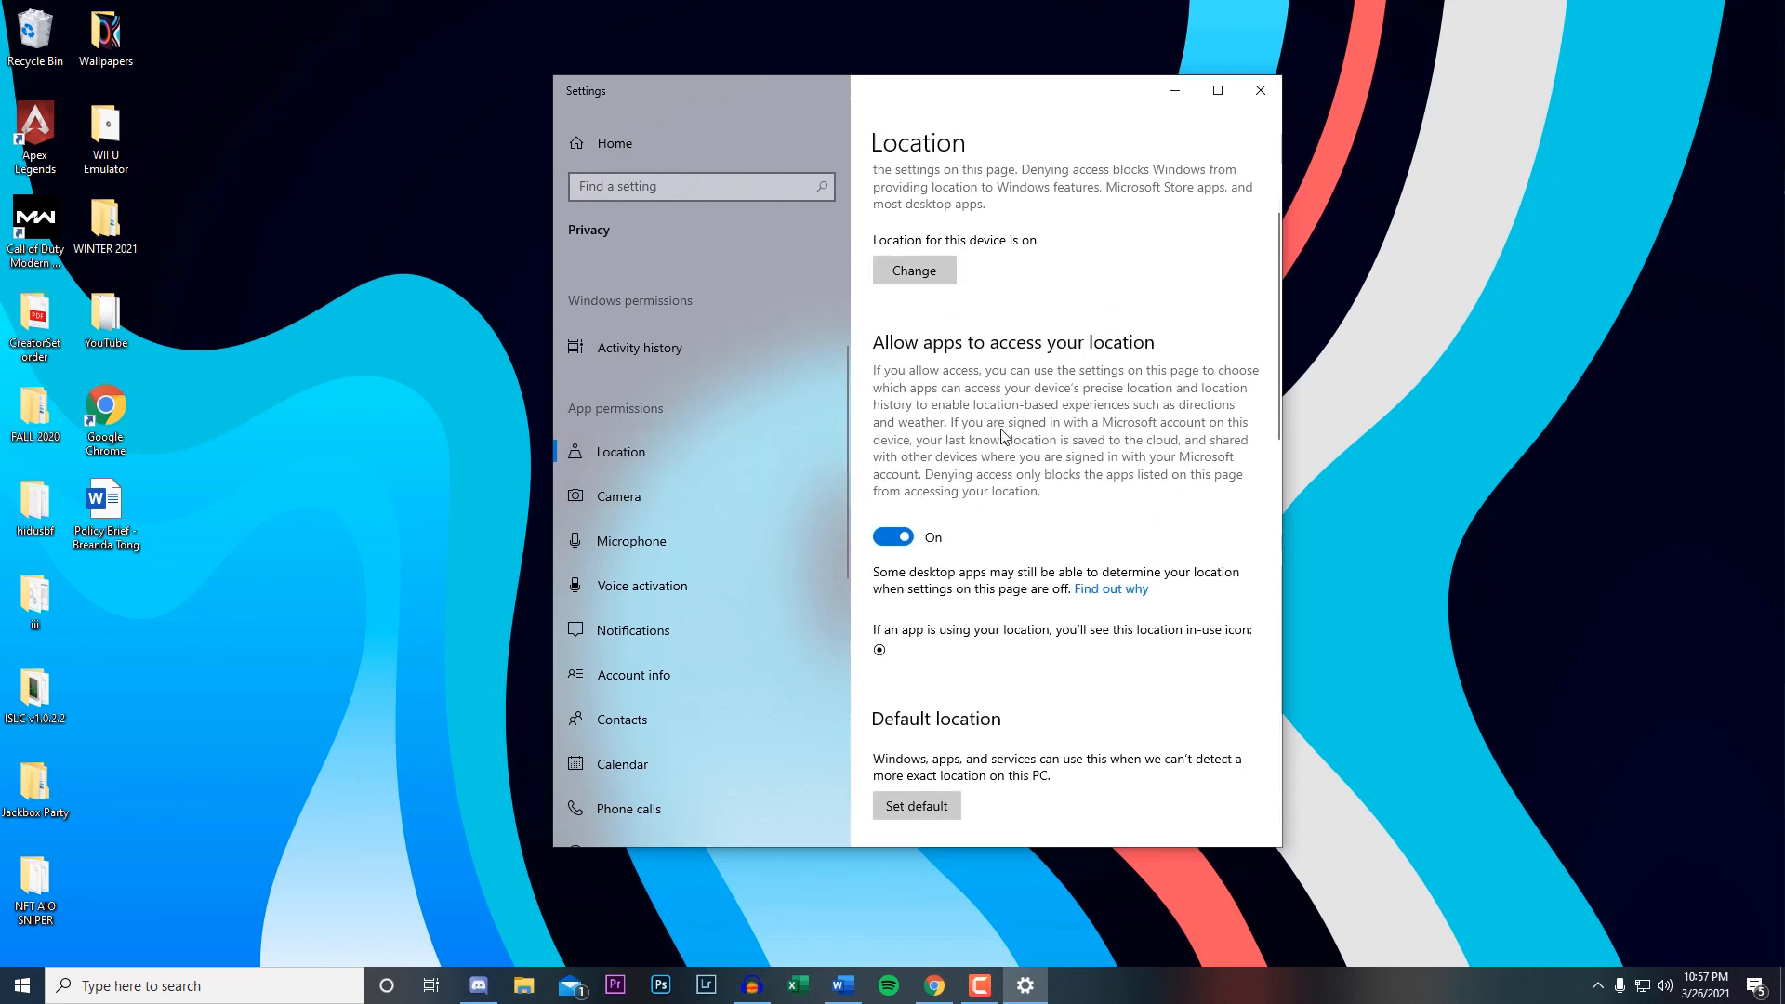
click(883, 539)
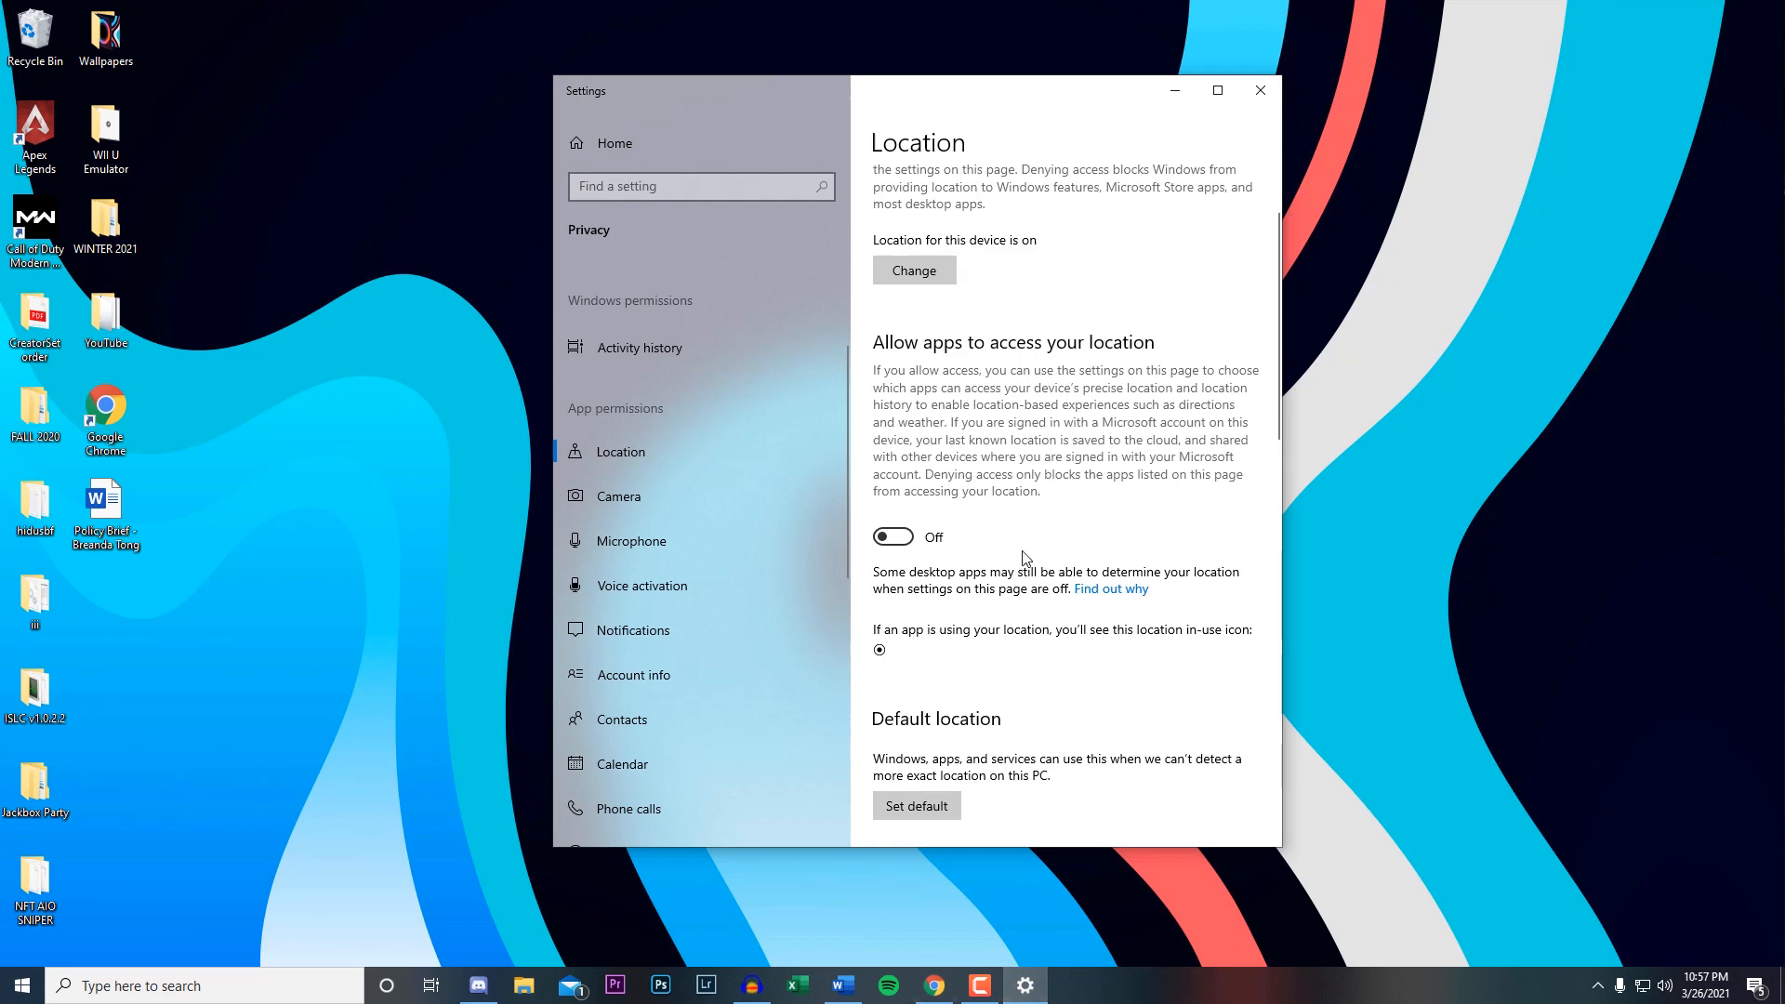
Turn off app access to the camera in the Camera privacy settings and close Settings.
click(658, 491)
click(907, 531)
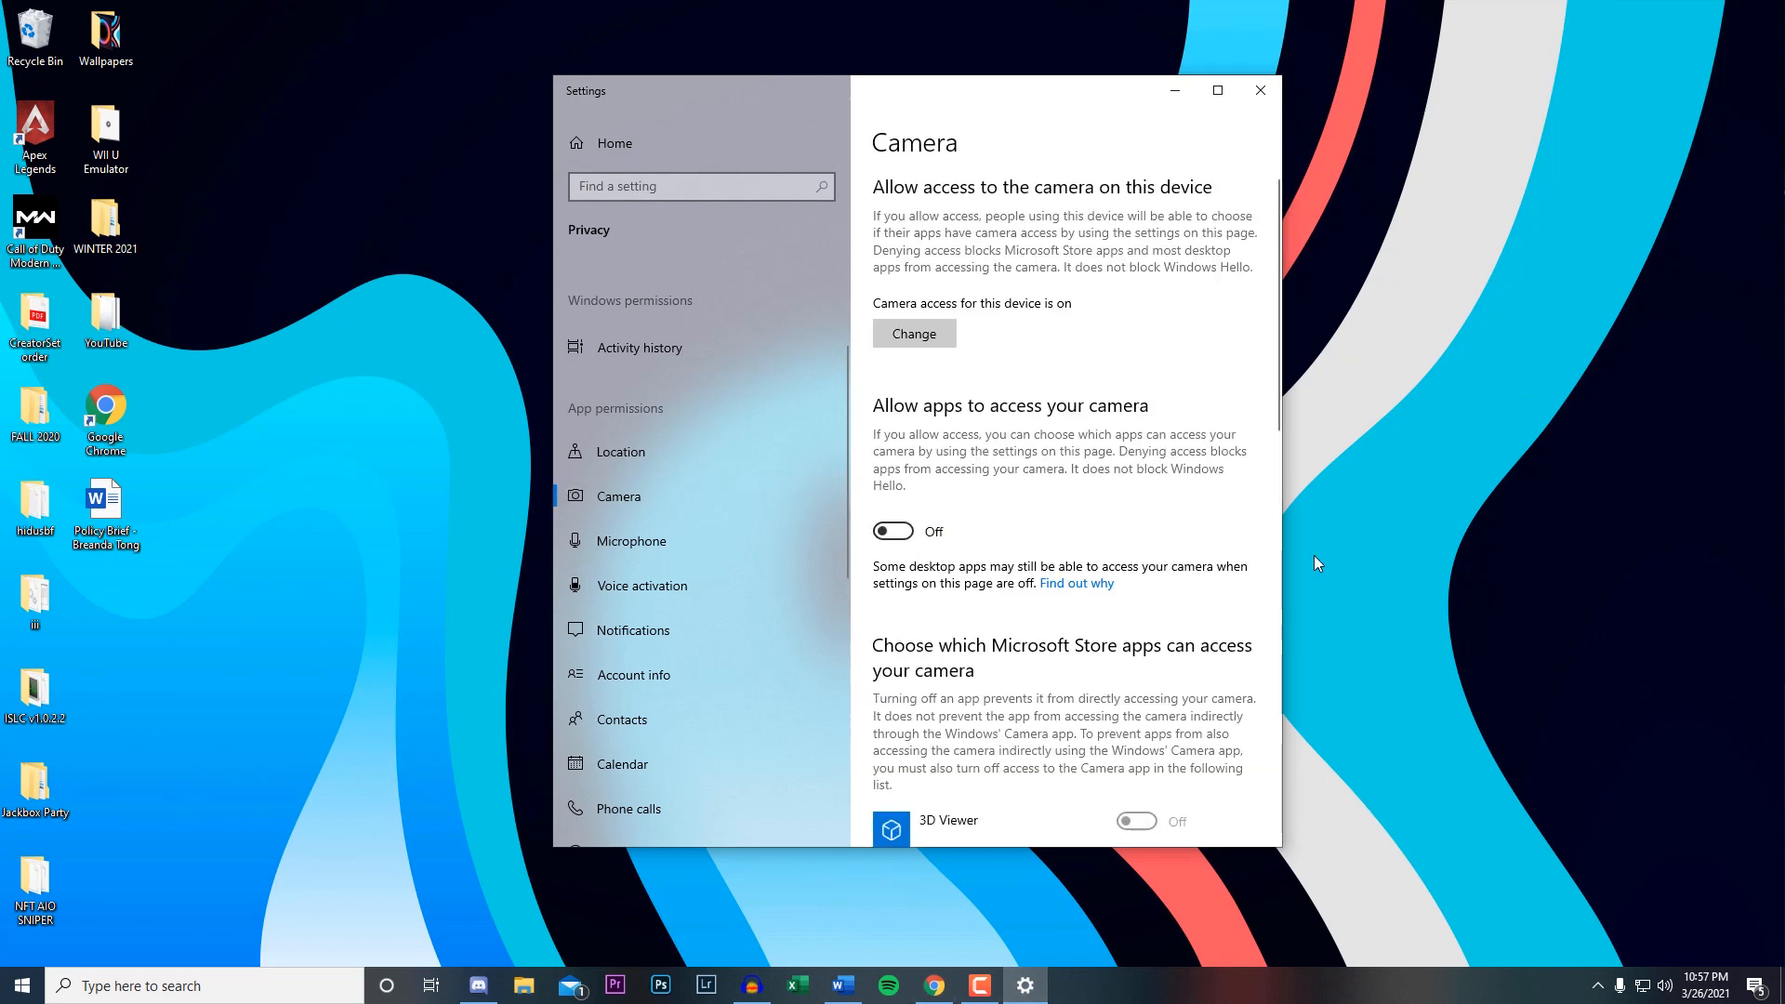
scroll(1069, 490, down, 4)
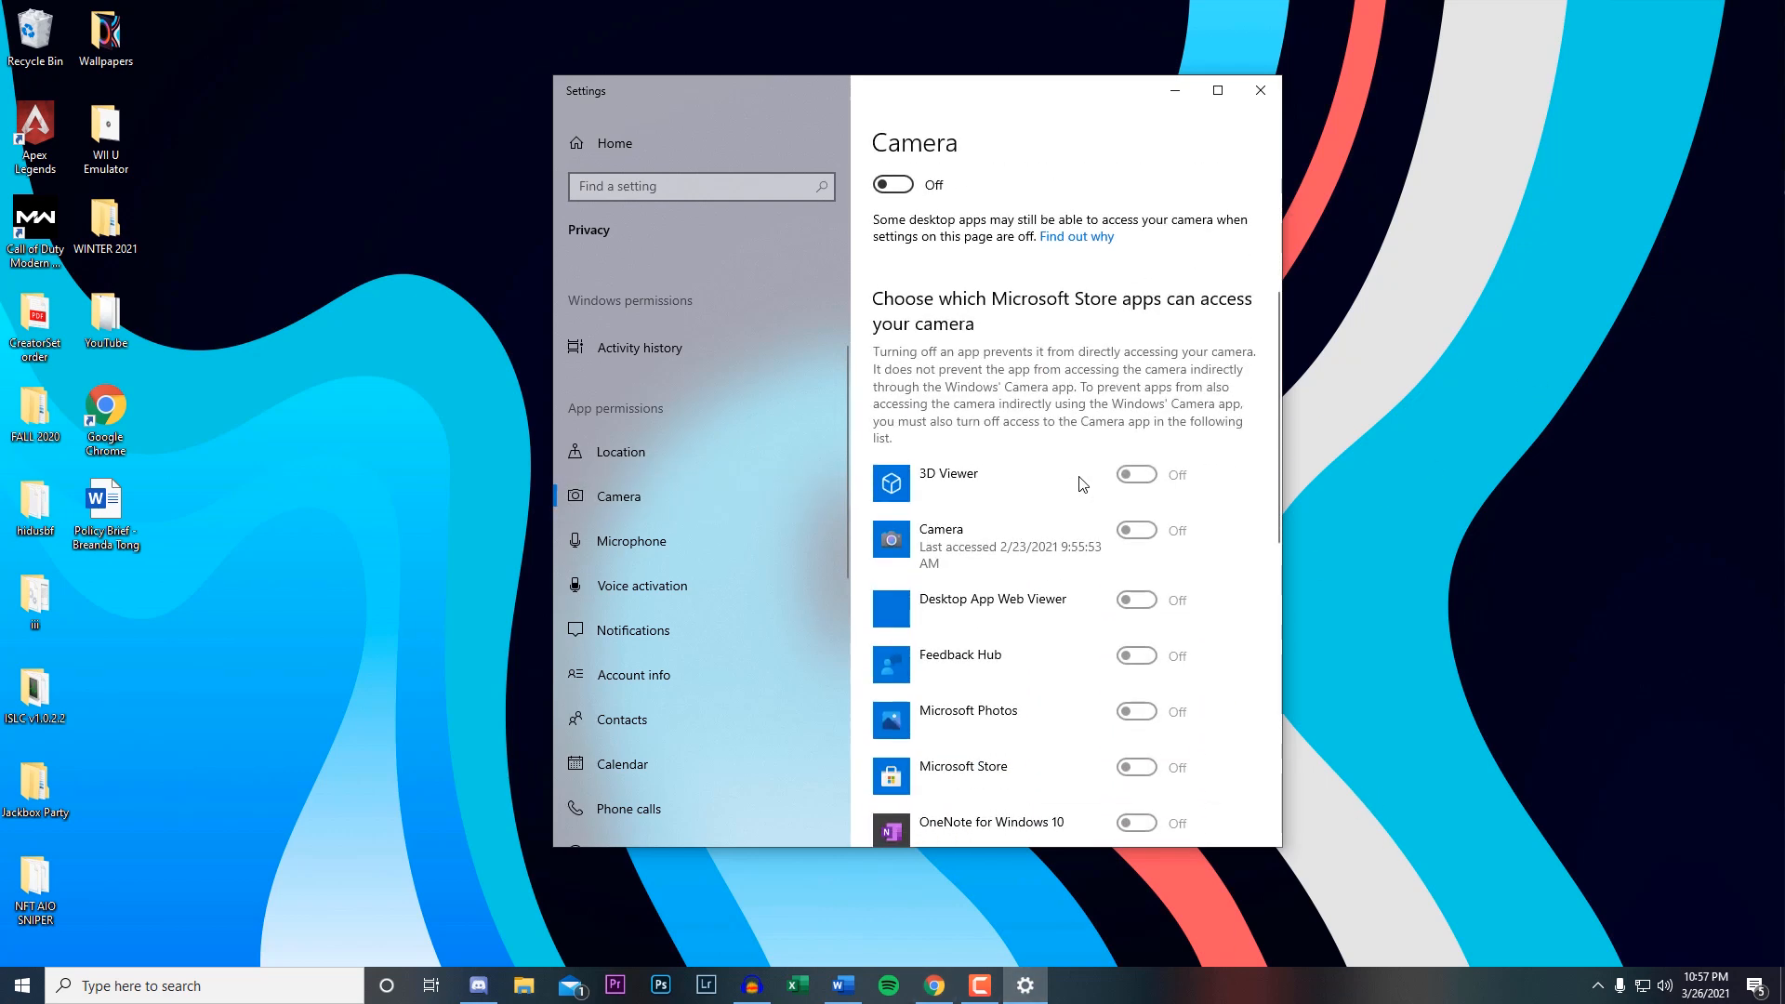
click(1261, 90)
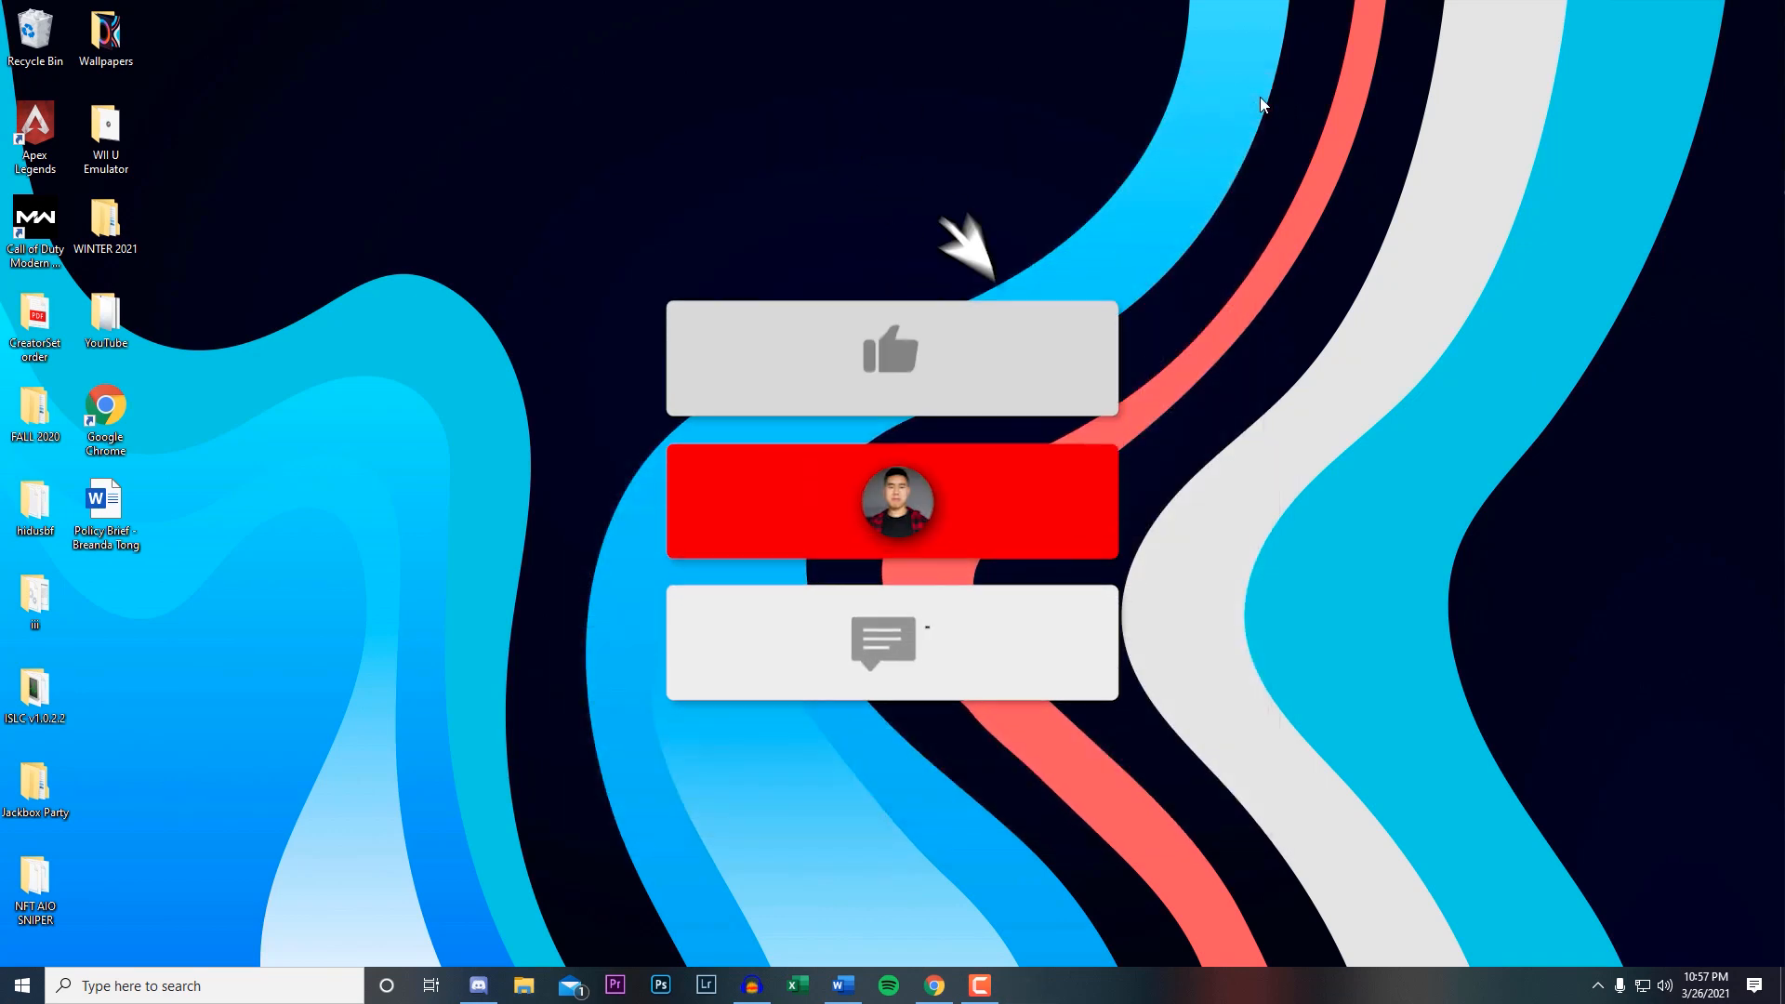